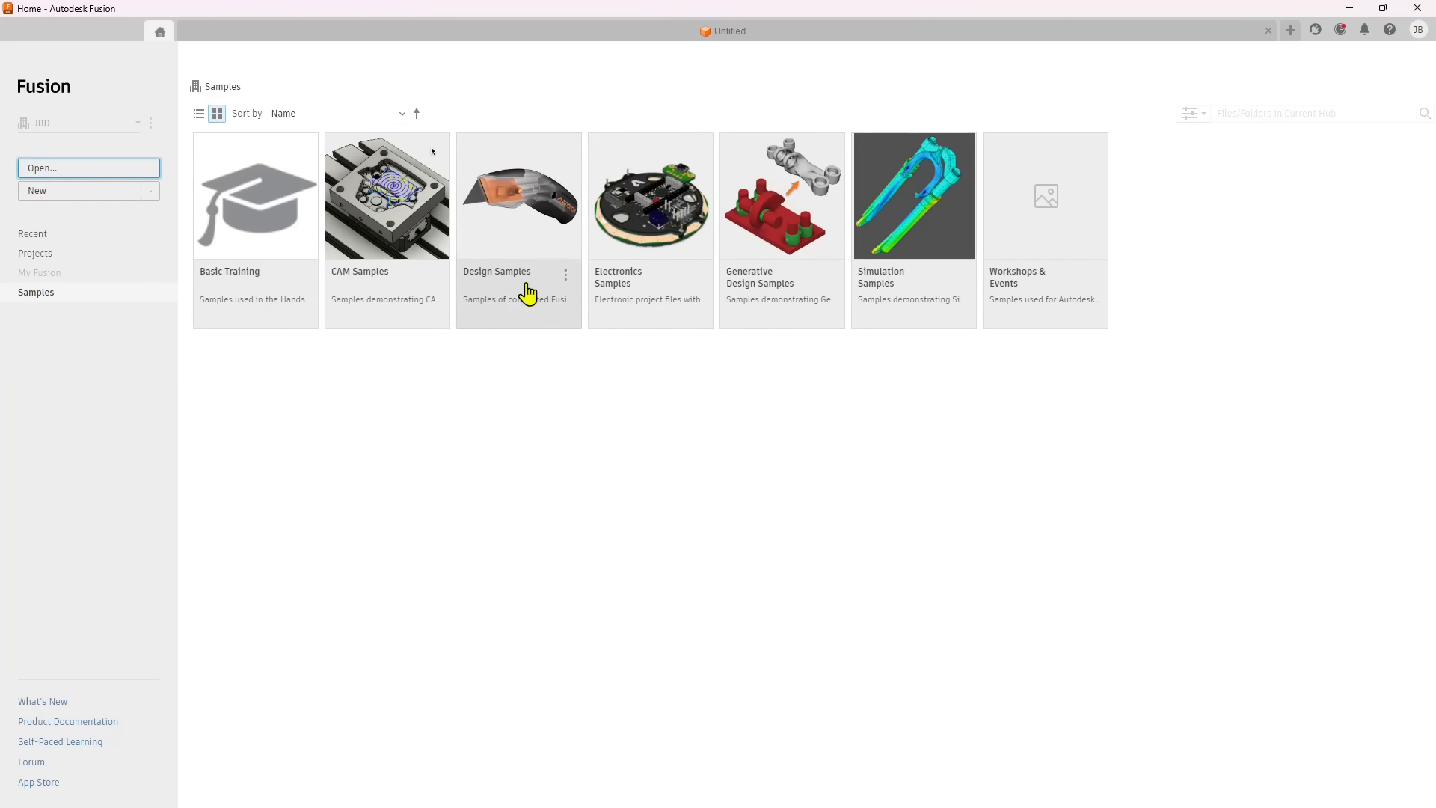
Open the Air Fryer folder in Design Samples and look through its component files.
left_click(529, 289)
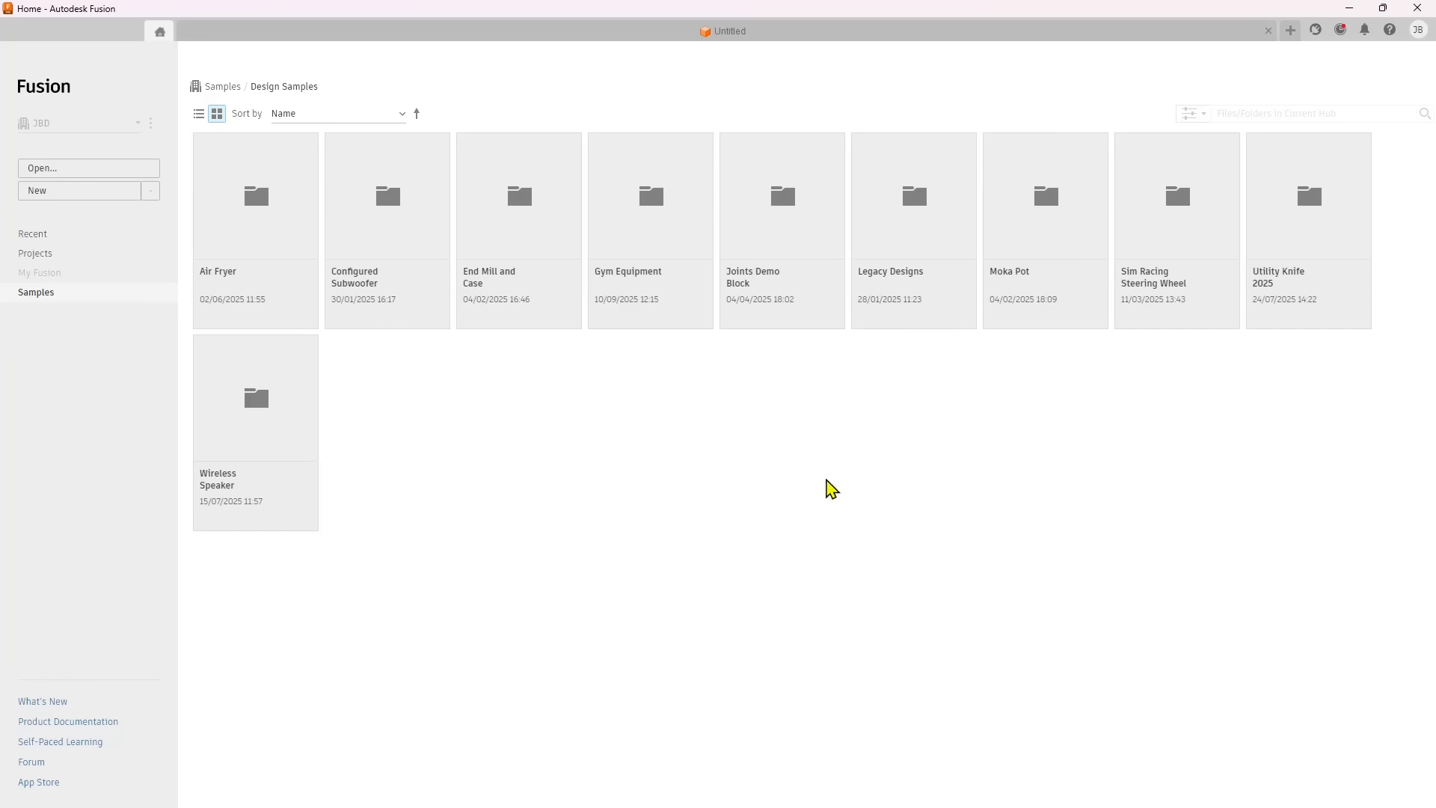
double_click(247, 212)
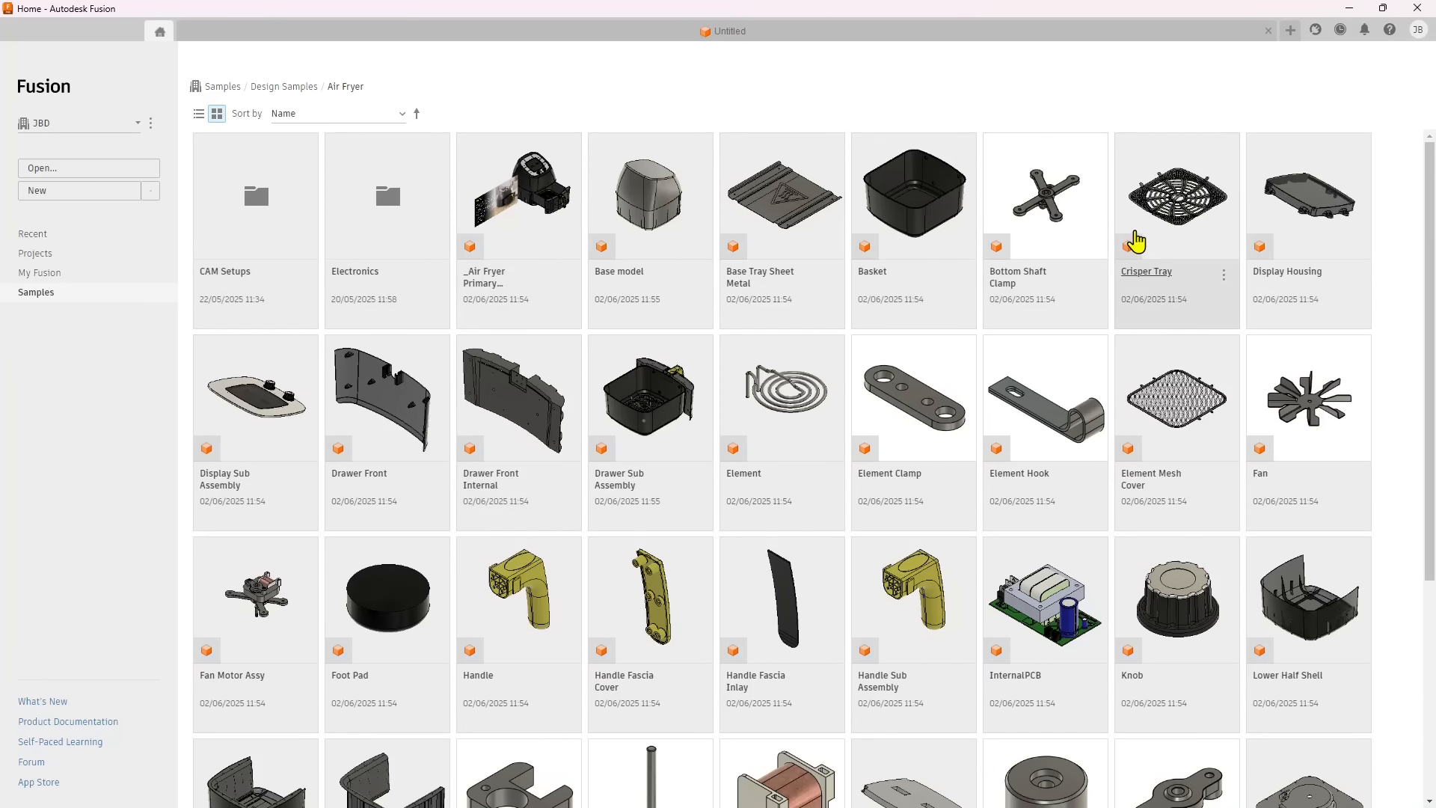
scroll(641, 625, "down", 1)
scroll(645, 623, "down", 1)
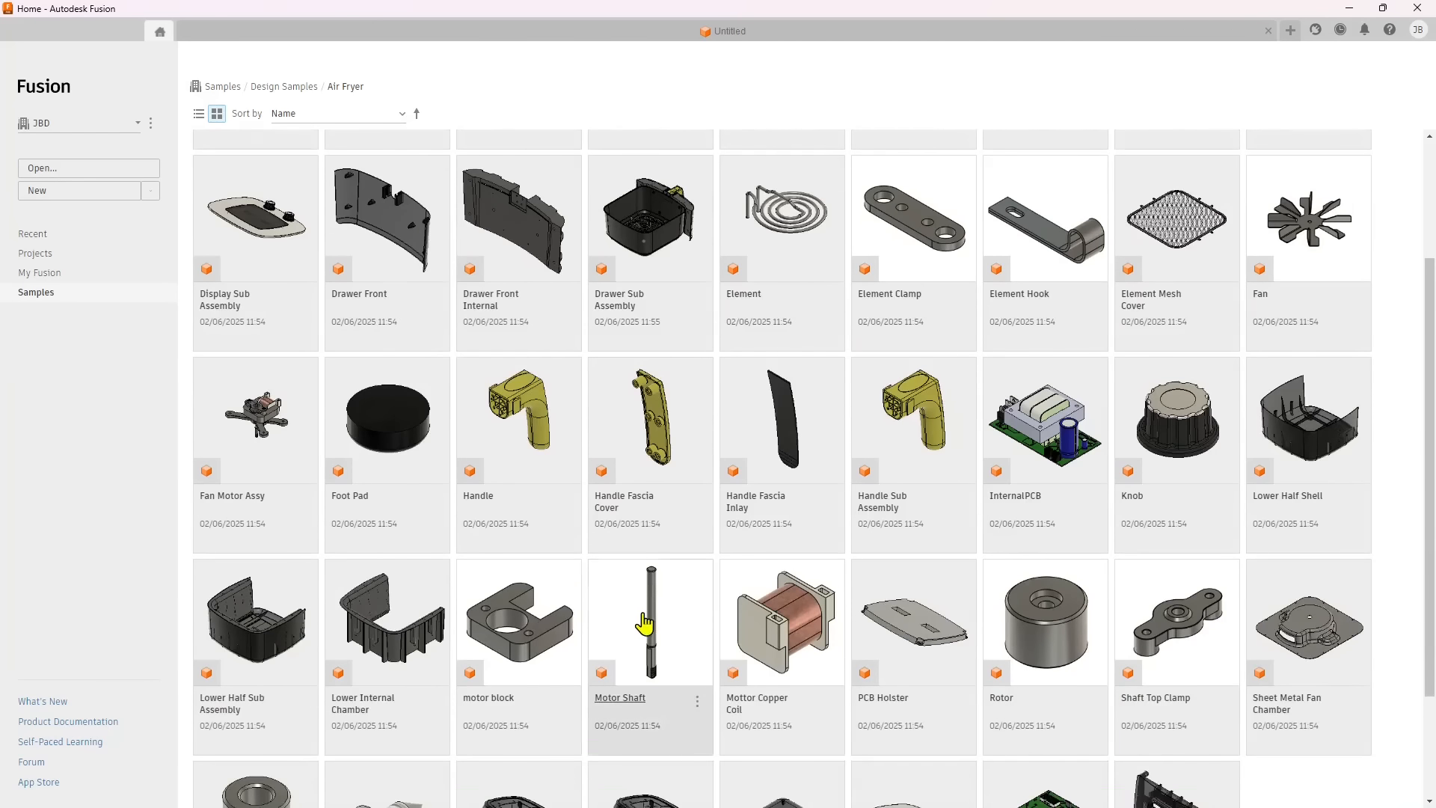
scroll(645, 623, "up", 2)
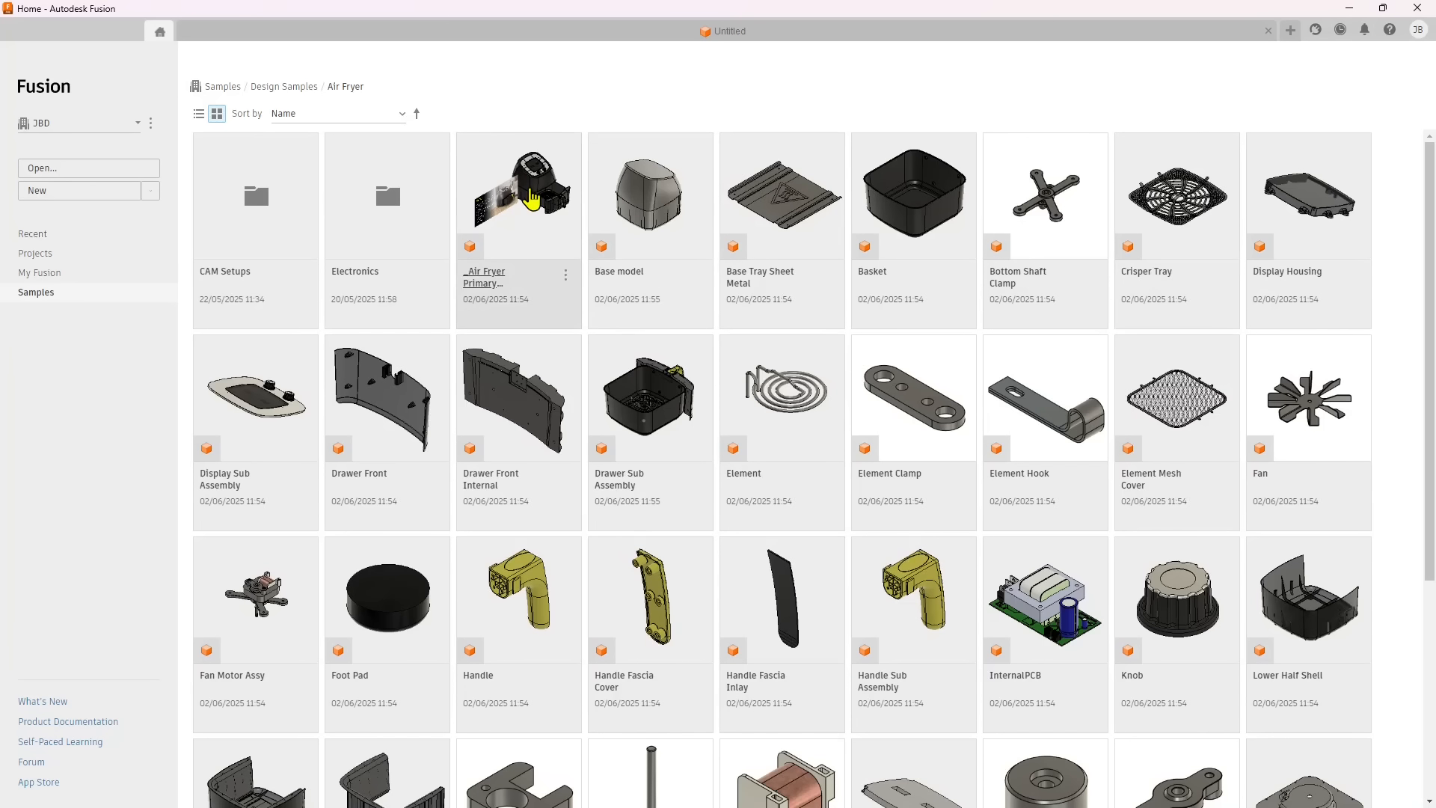
scroll(756, 591, "down", 3)
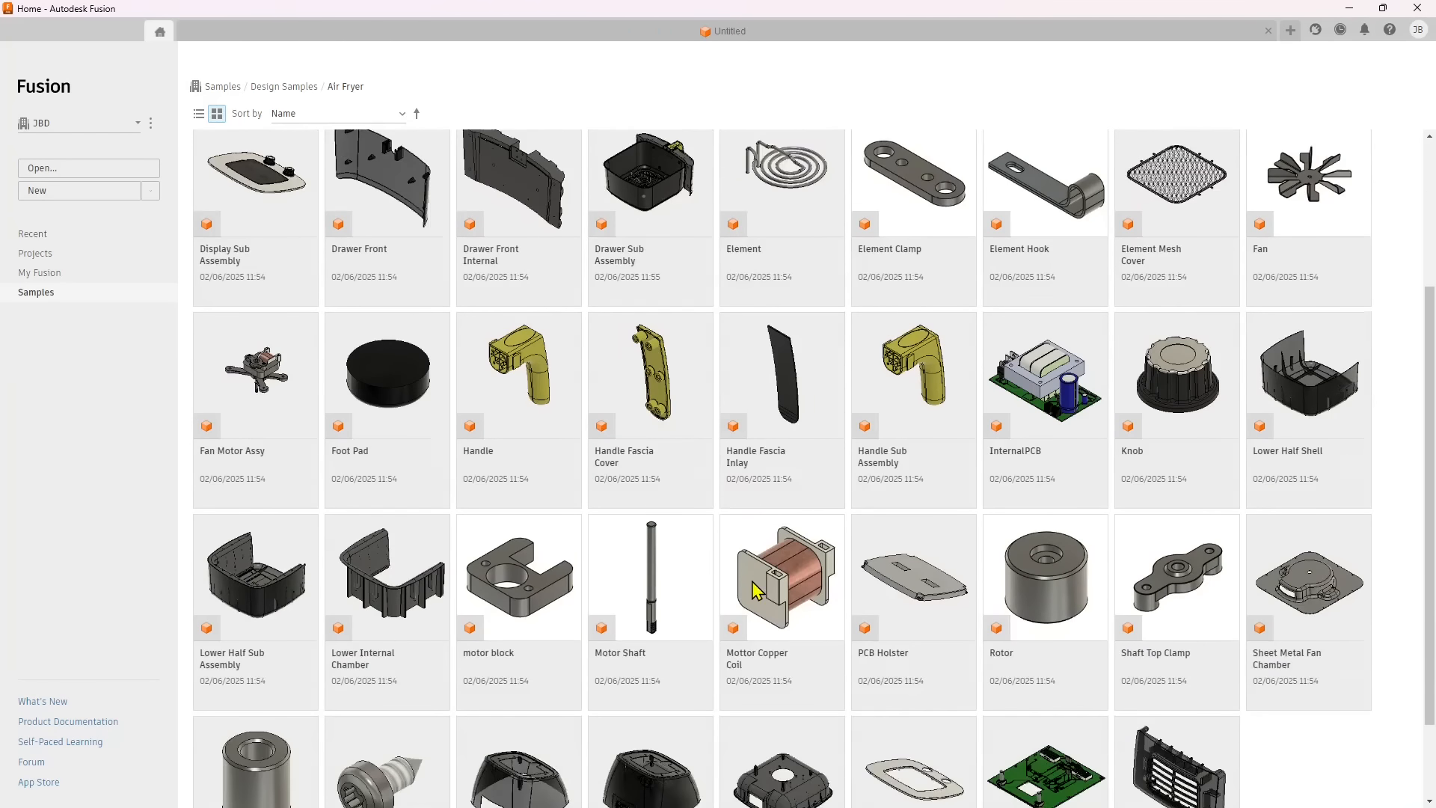
scroll(757, 589, "down", 2)
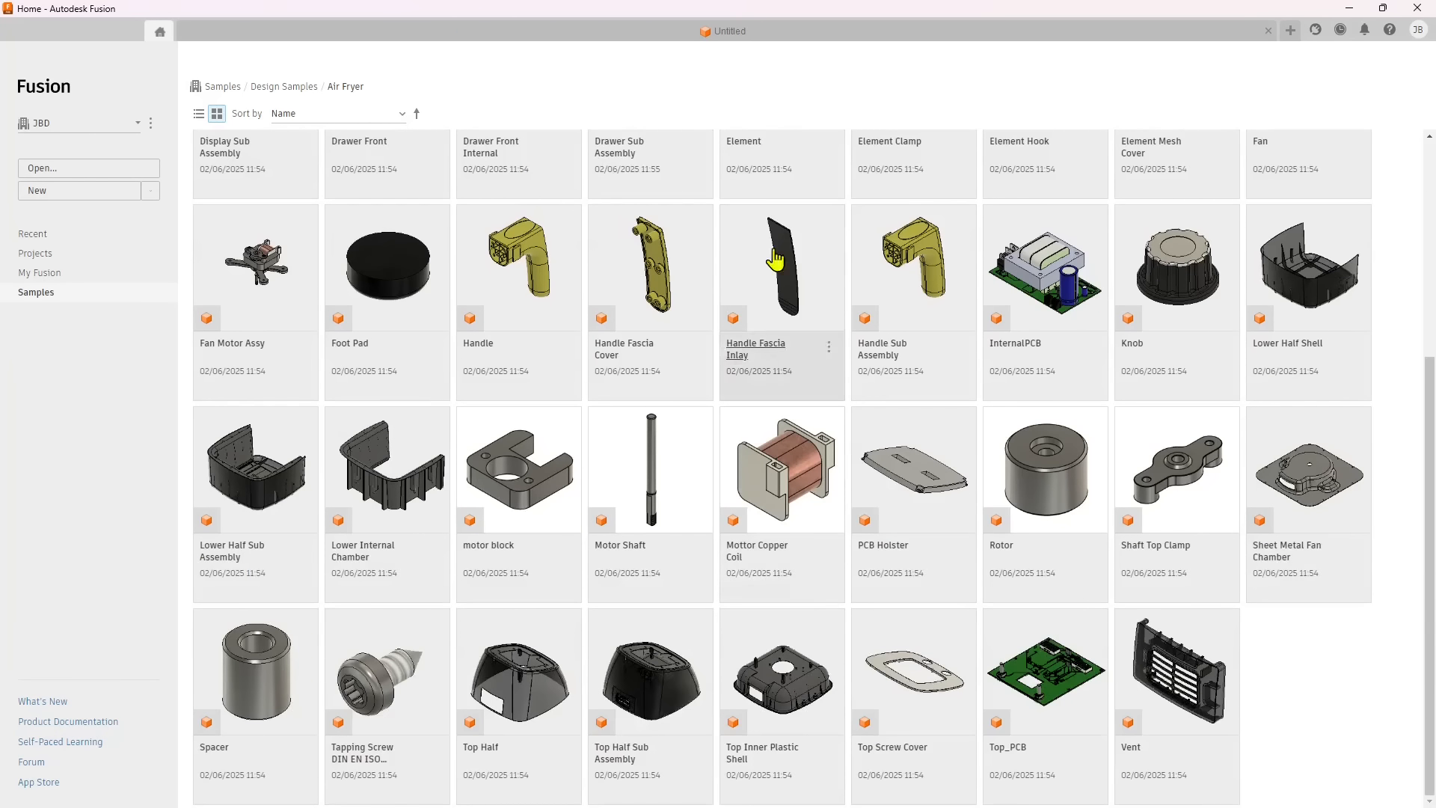
scroll(563, 366, "up", 4)
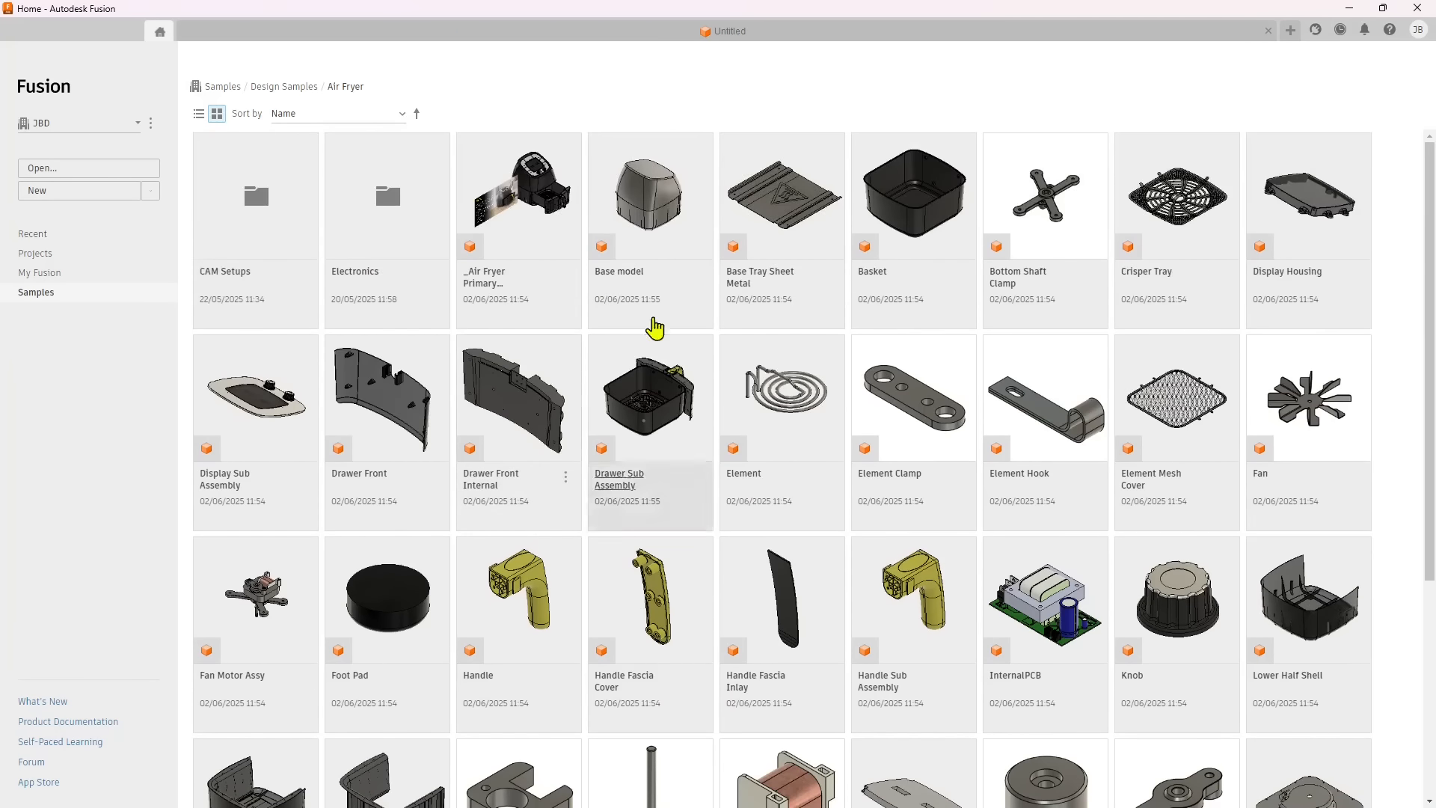
scroll(686, 497, "down", 2)
scroll(651, 465, "up", 2)
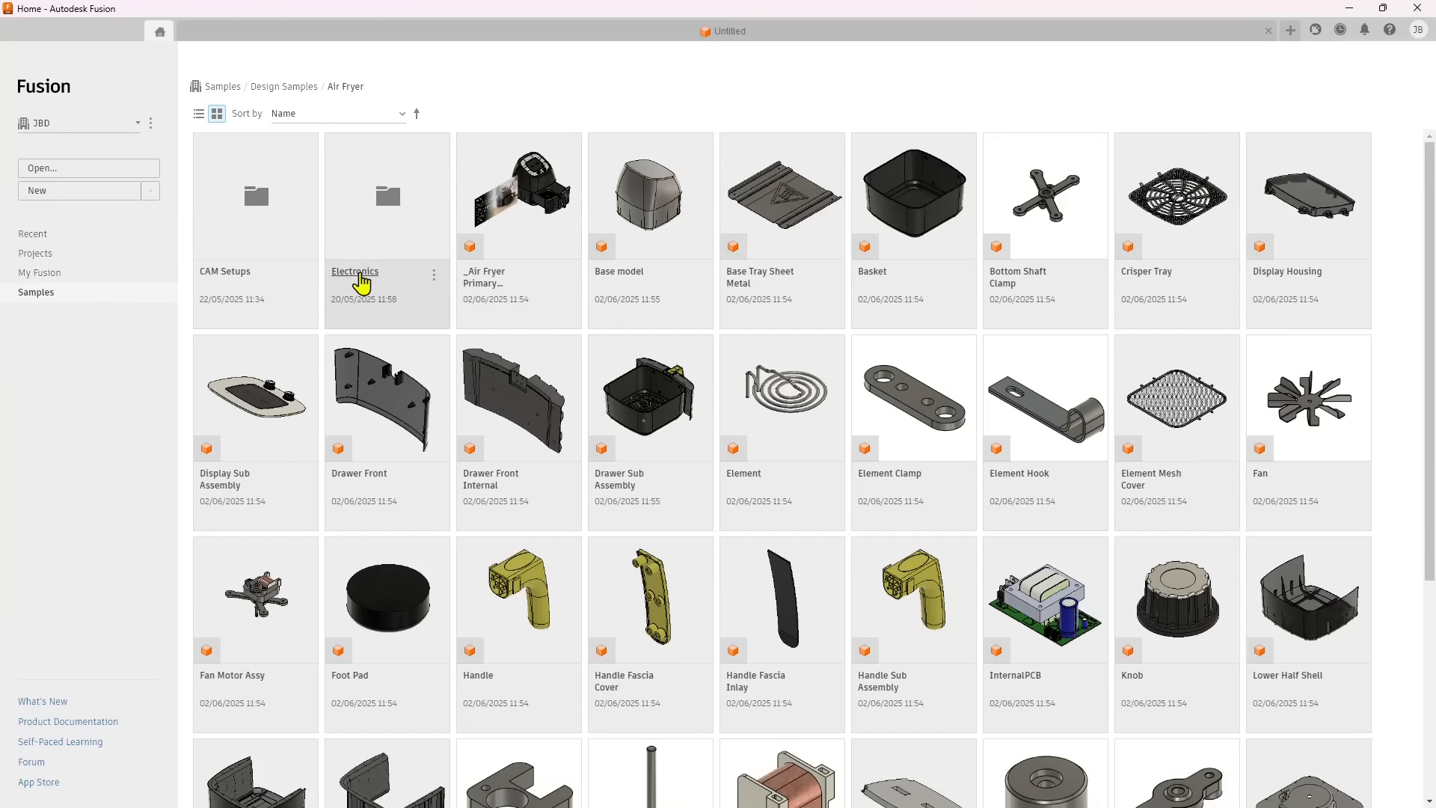
Look into the Air Fryer sample's Electronics and CAM Setups subfolders.
left_click(404, 213)
left_click(404, 214)
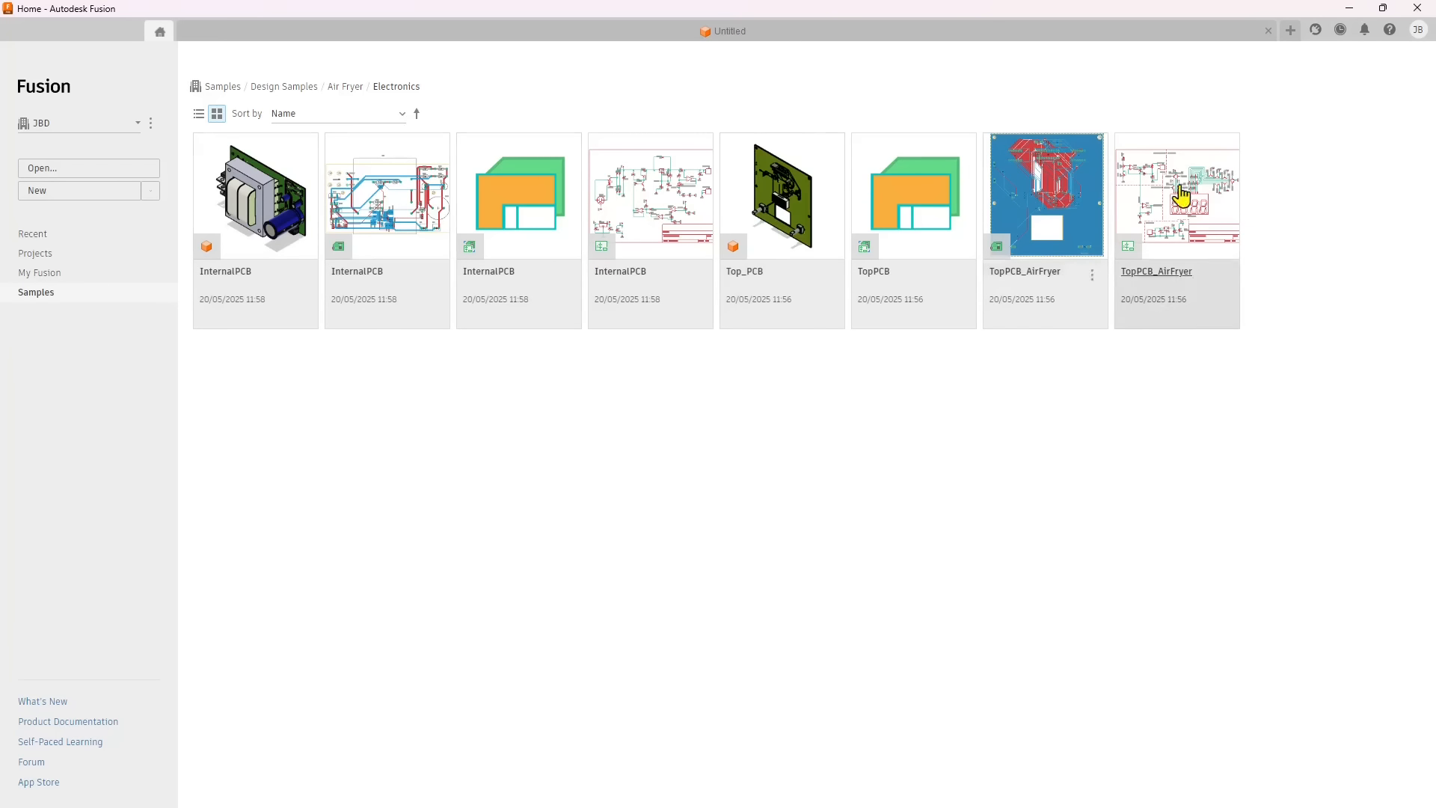
left_click(341, 90)
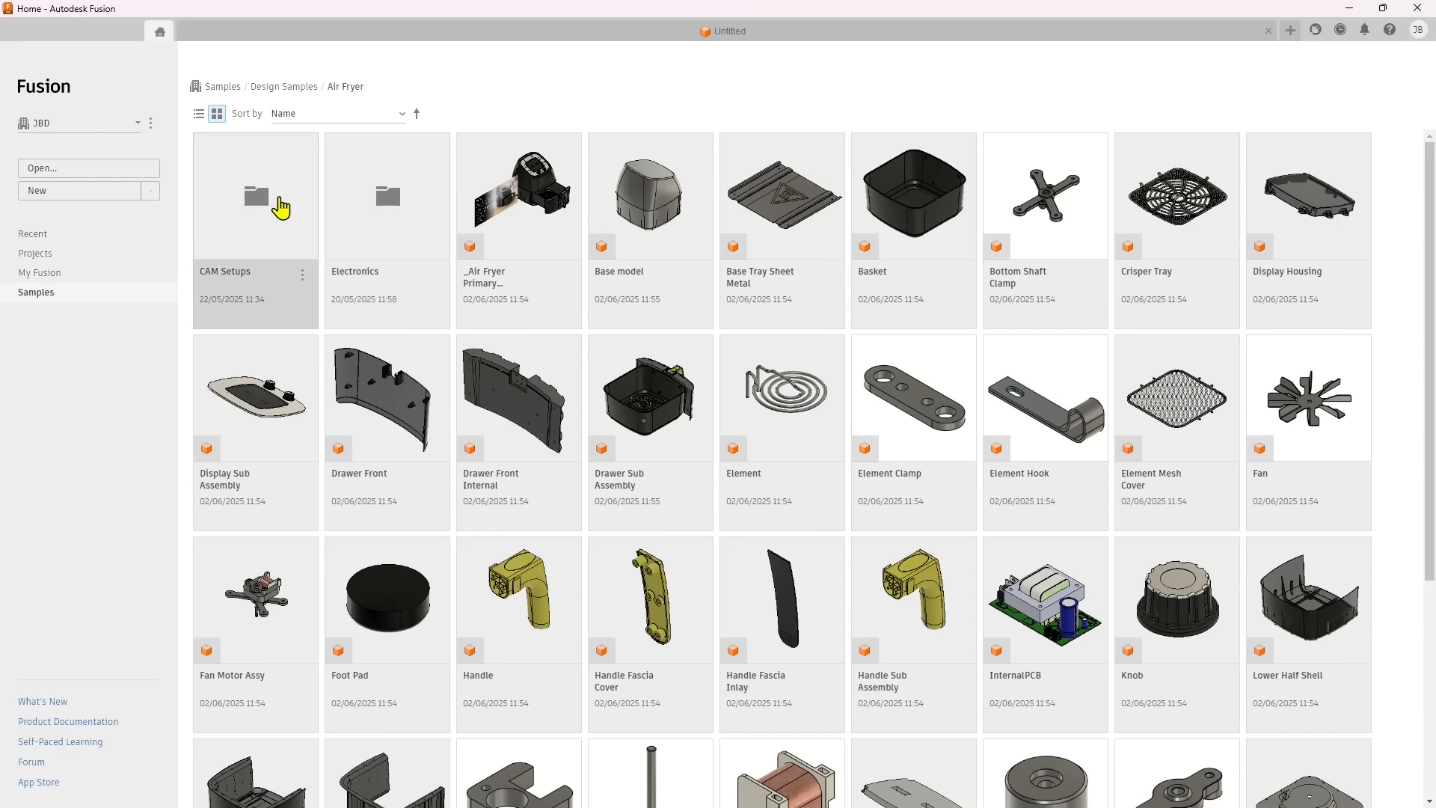
double_click(281, 208)
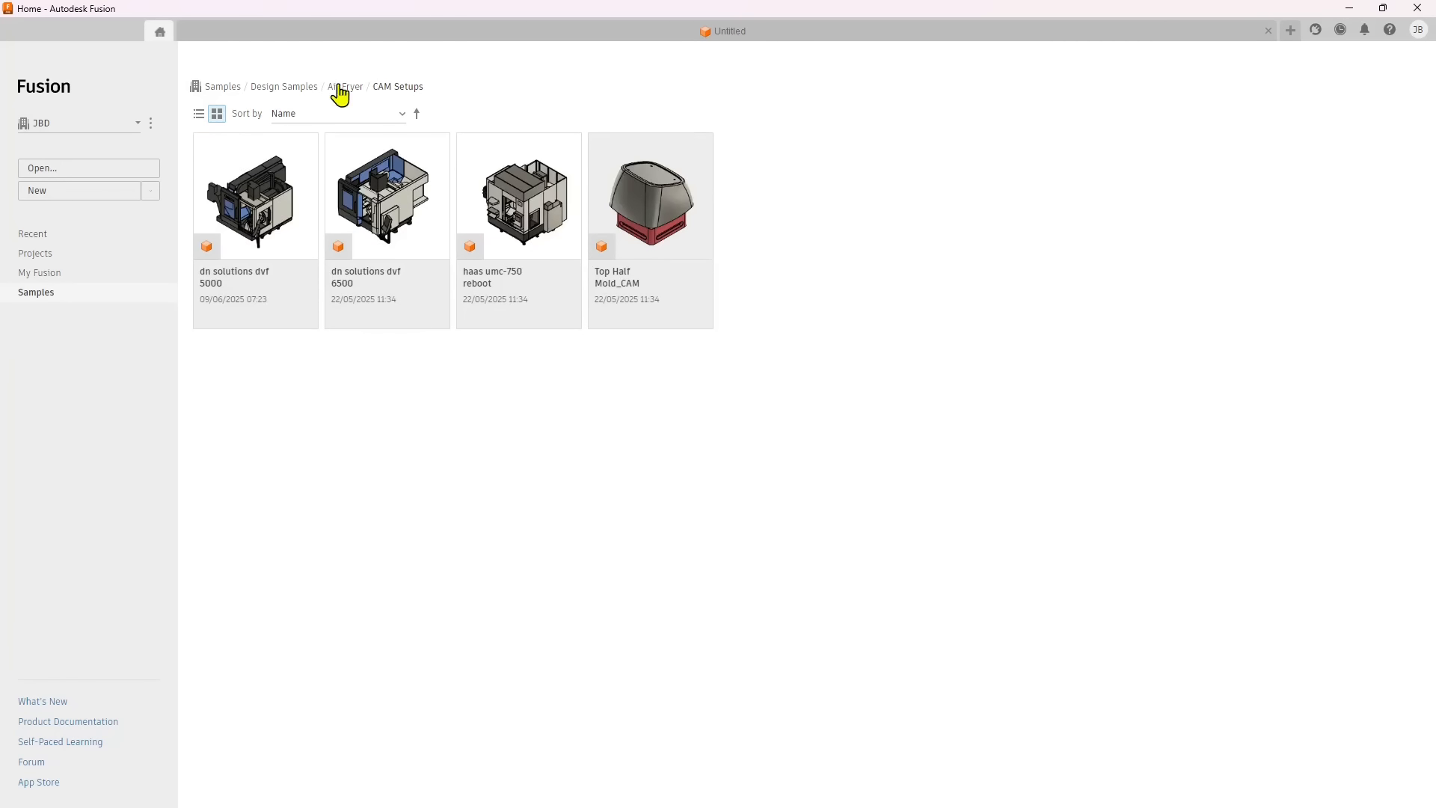
Open the Utility Knife 2025 design from the Utility Knife 2025 folder in Design Samples.
left_click(291, 90)
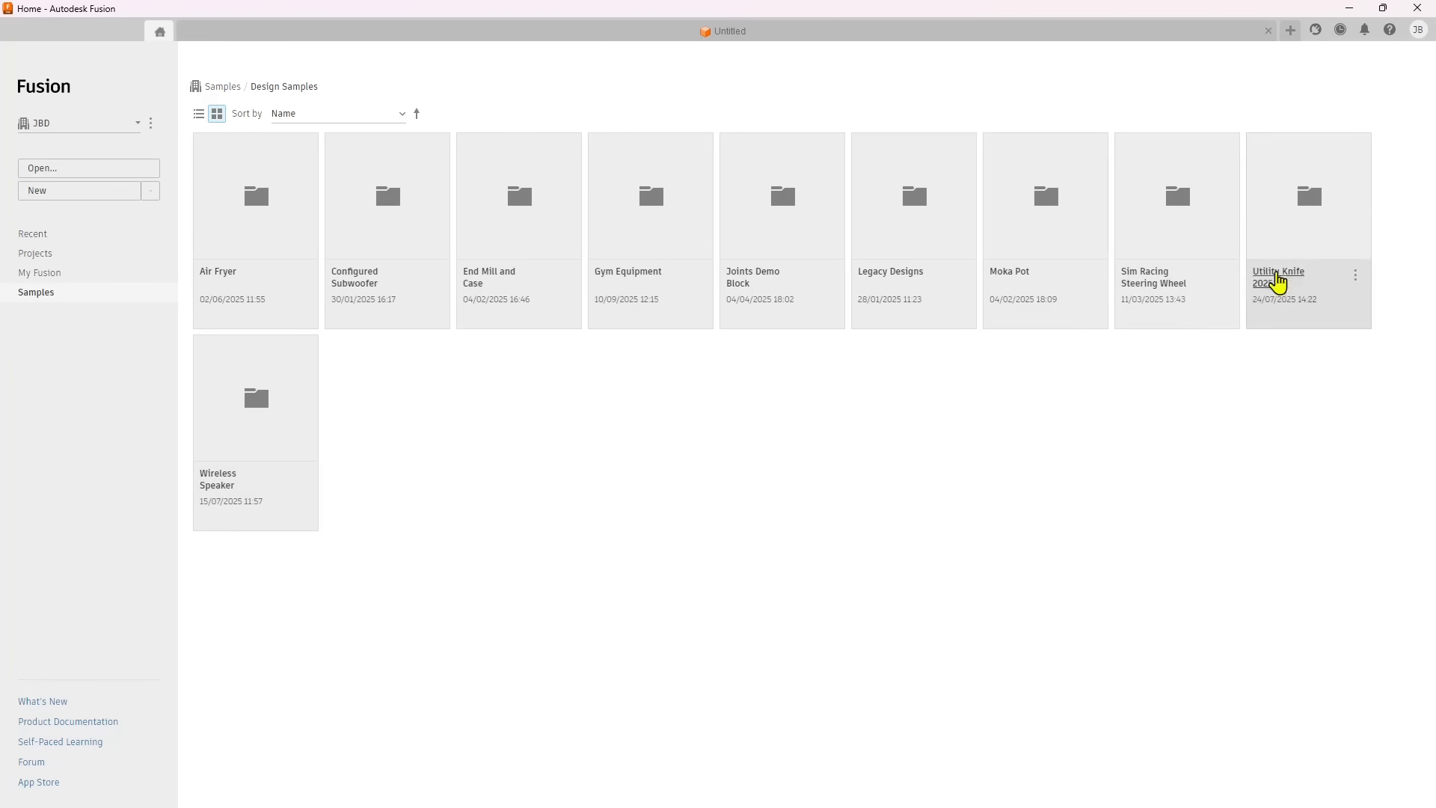
left_click(1301, 236)
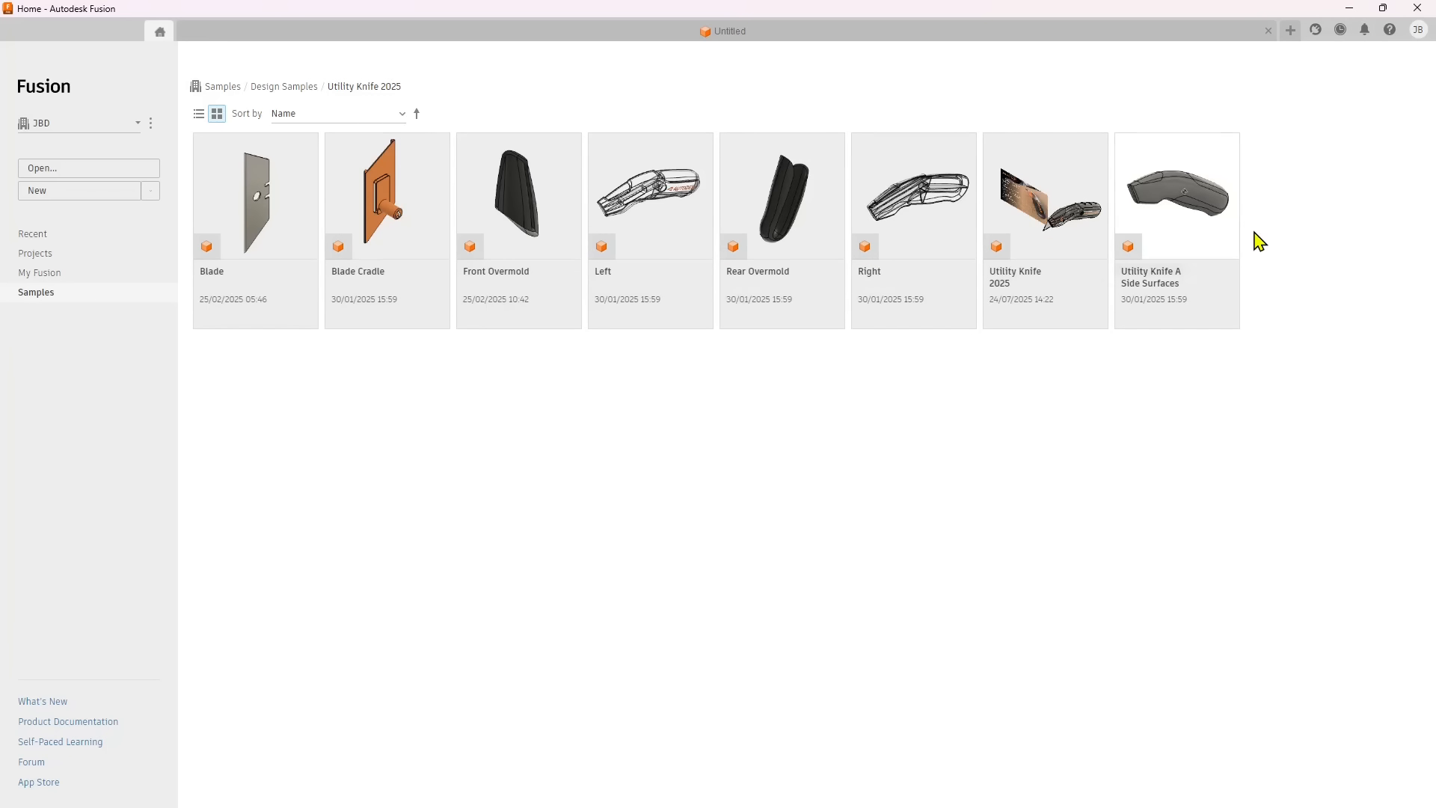
left_click(1040, 283)
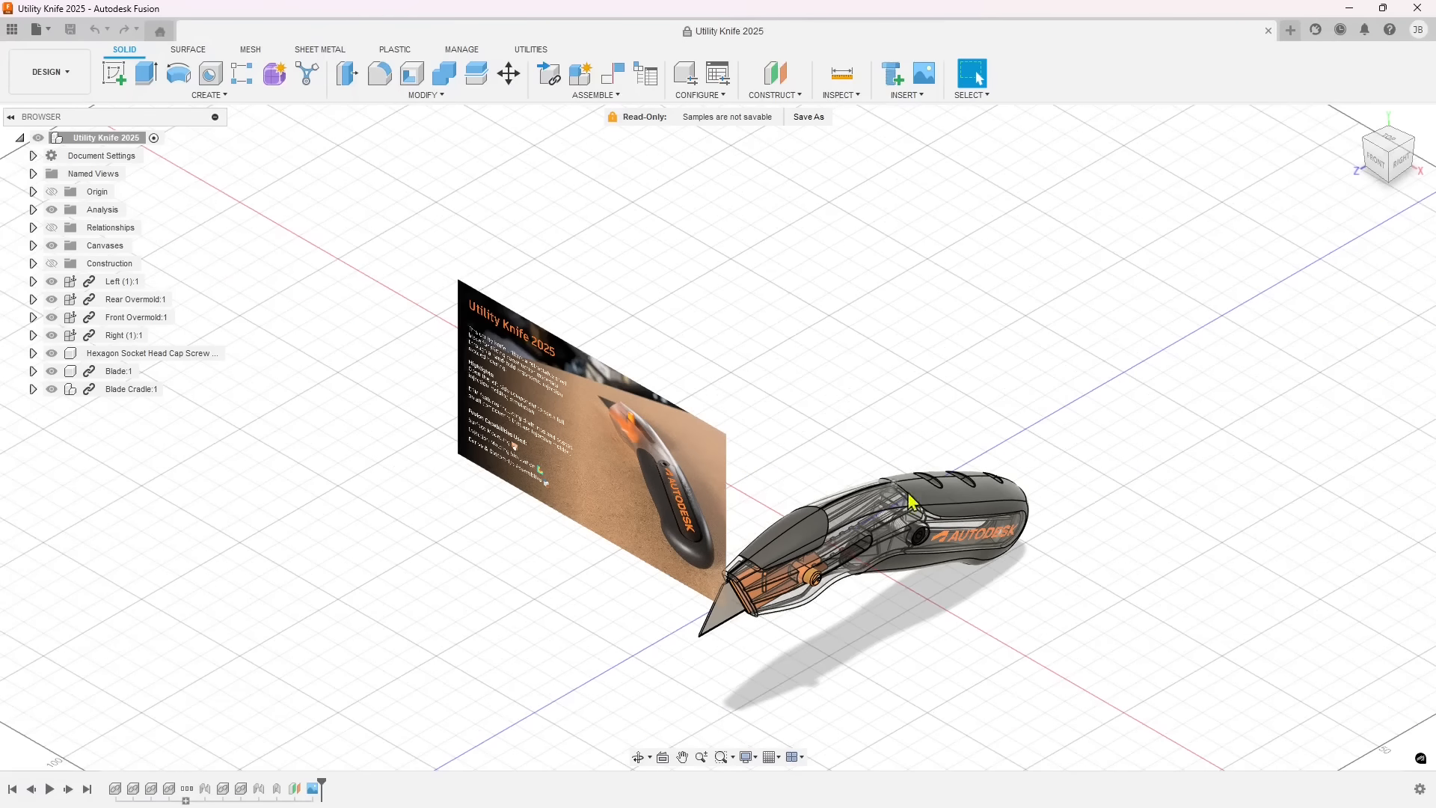
Examine the description canvas and the utility knife model from the front and from angled views.
middle_click_drag(909, 494, 642, 501, "shift")
scroll(694, 513, "up", 4)
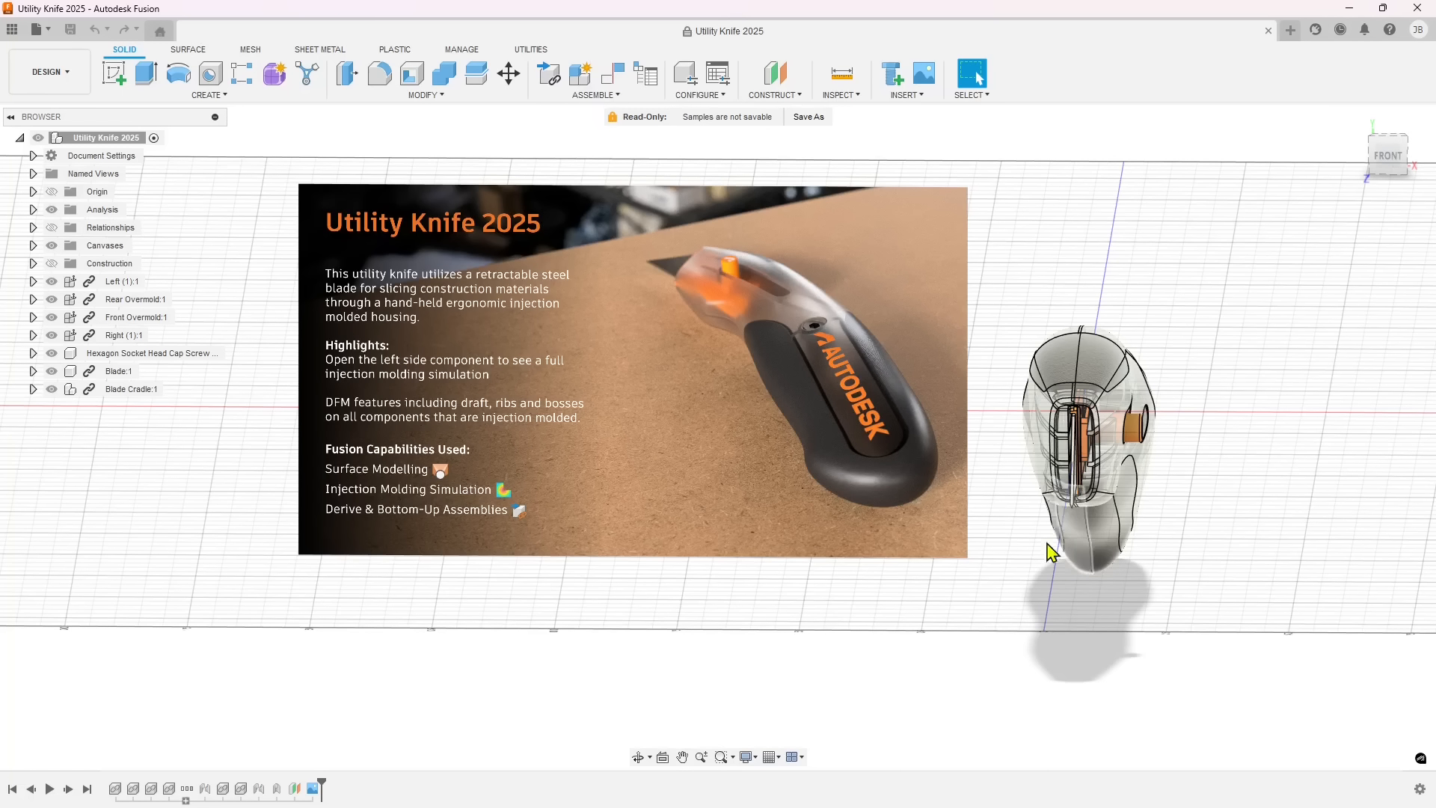
scroll(442, 500, "down", 3)
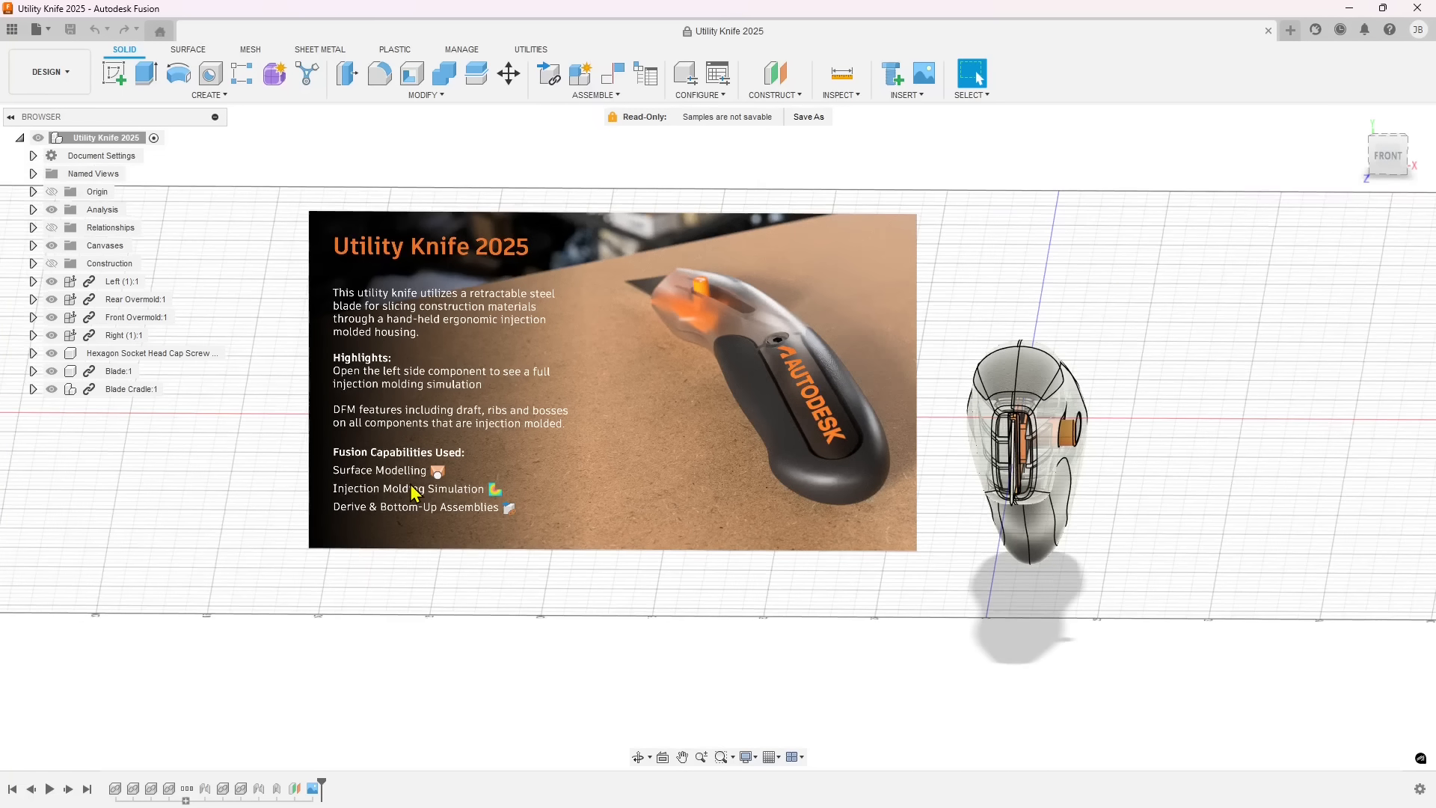
middle_click_drag(741, 570, 660, 577, "shift")
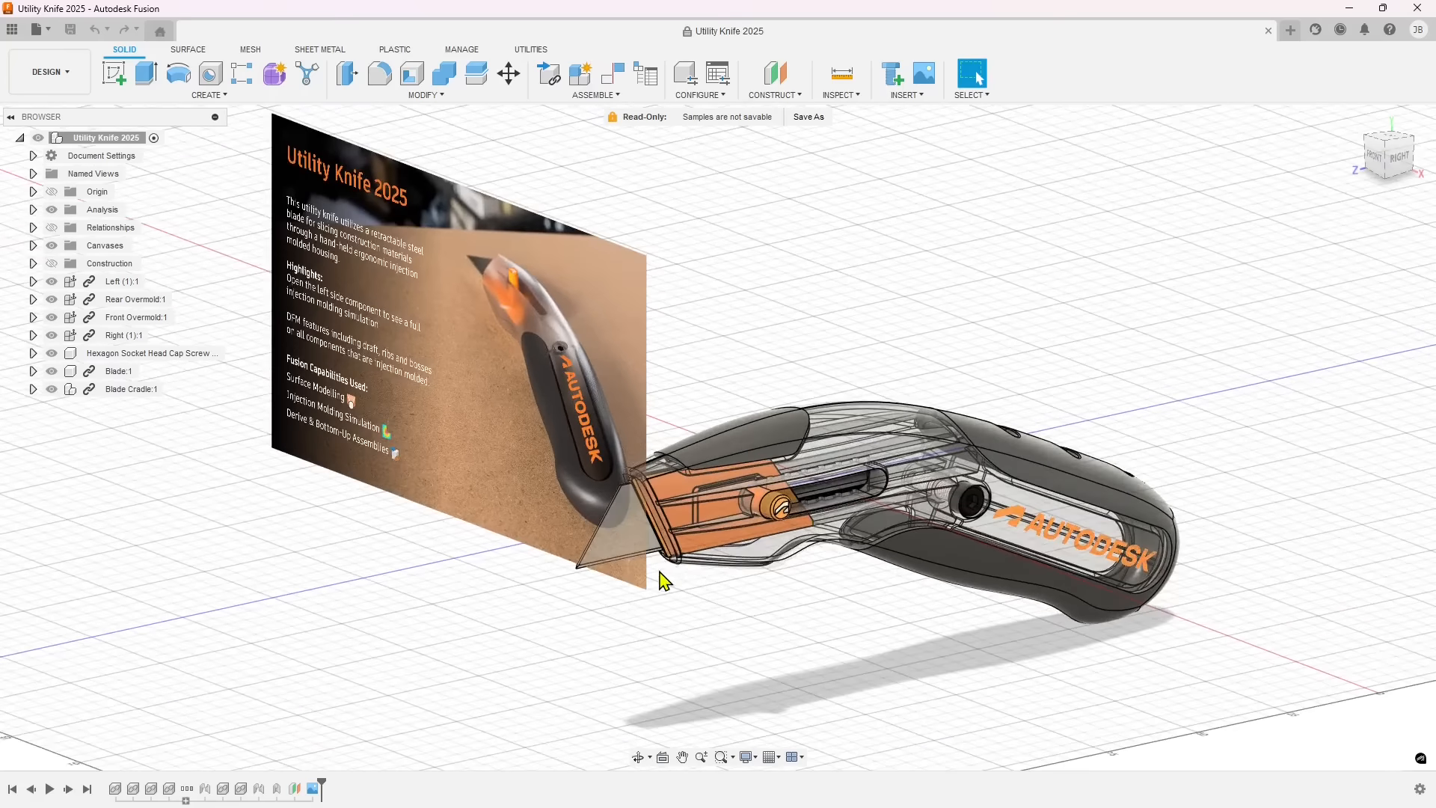
scroll(663, 576, "down", 3)
scroll(690, 499, "up", 2)
scroll(770, 539, "down", 2)
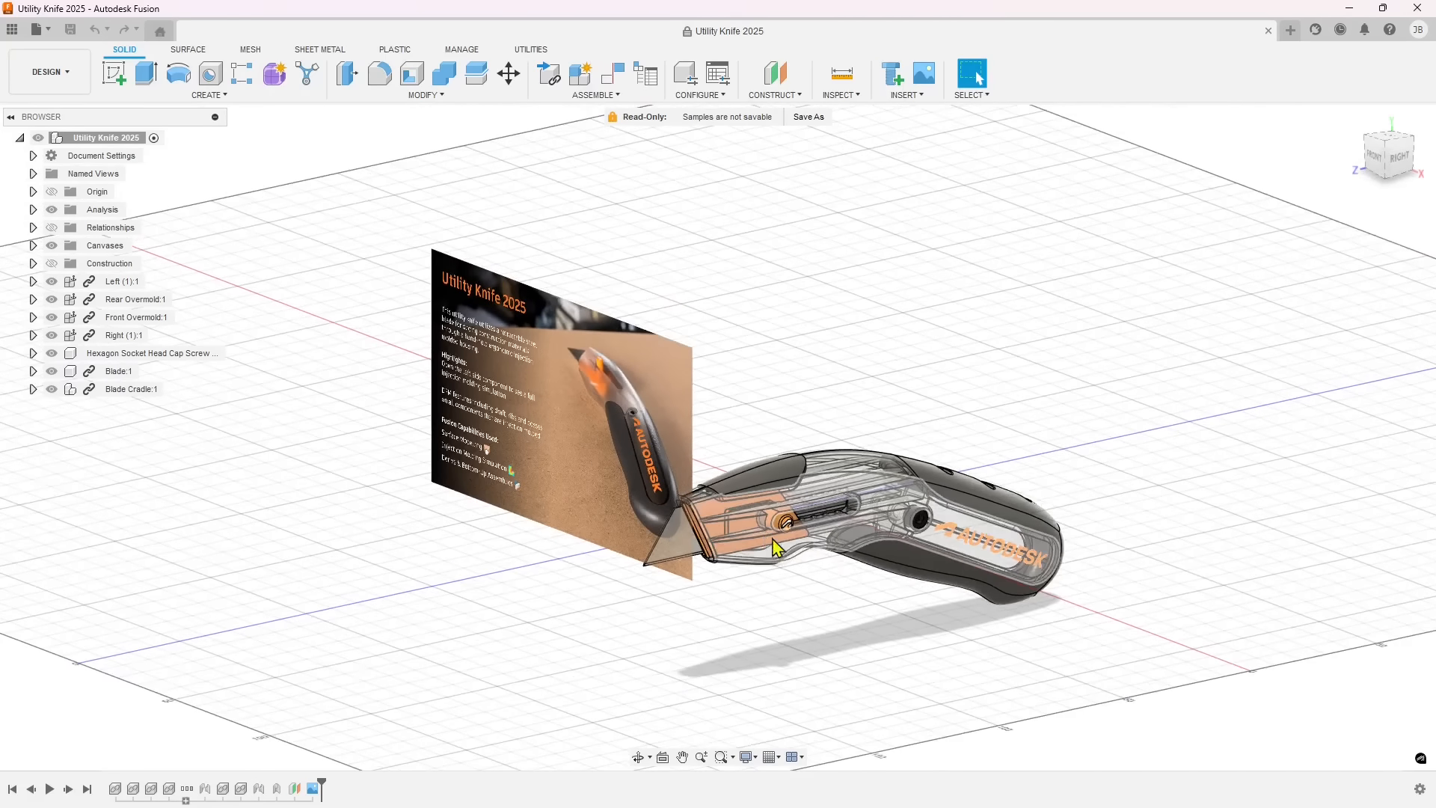
middle_click_drag(770, 540, 801, 532, "shift")
middle_click_drag(600, 494, 646, 484)
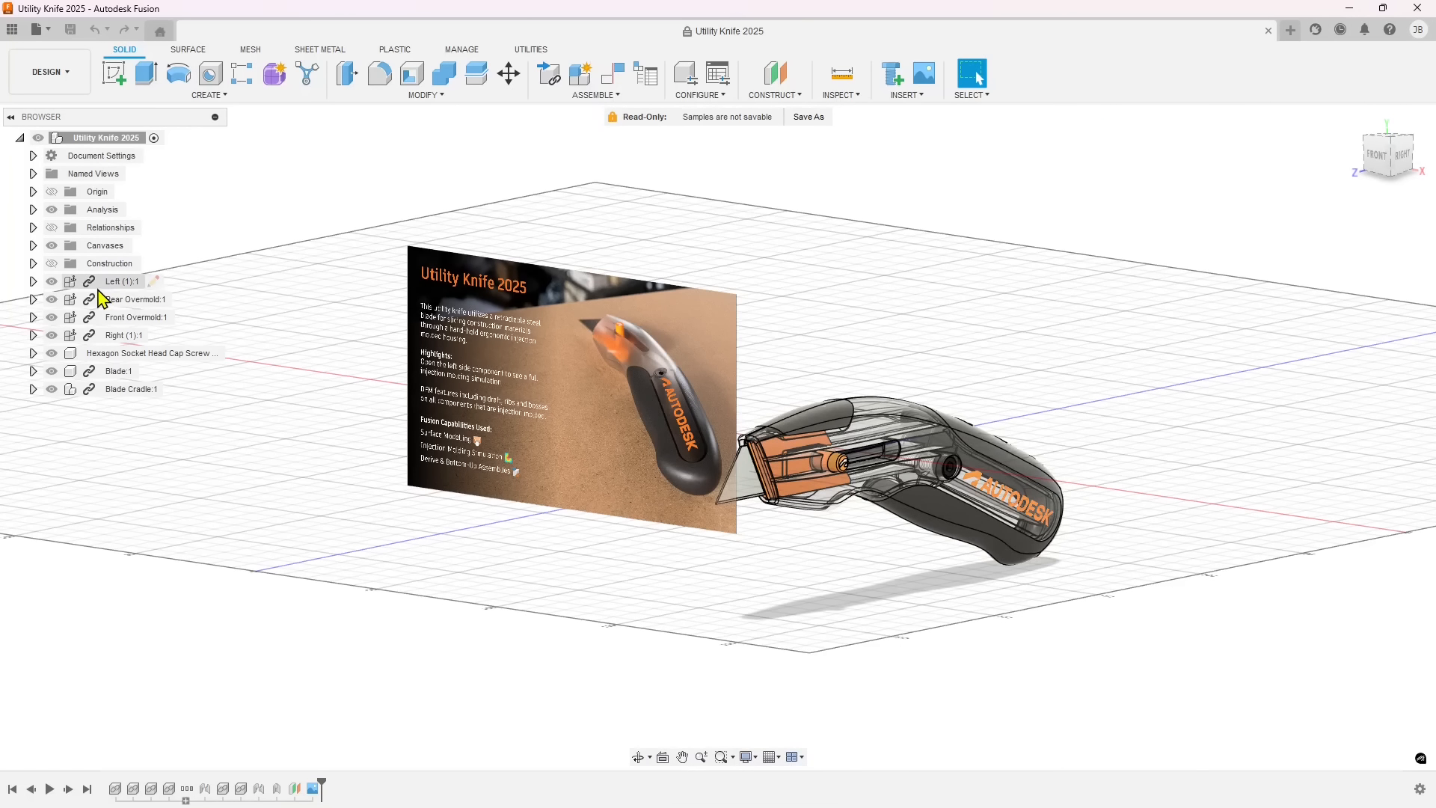
Highlight the Left, Rear Overmold, Front Overmold and hexagon socket screw components in turn to locate them in the assembly.
left_click(77, 284)
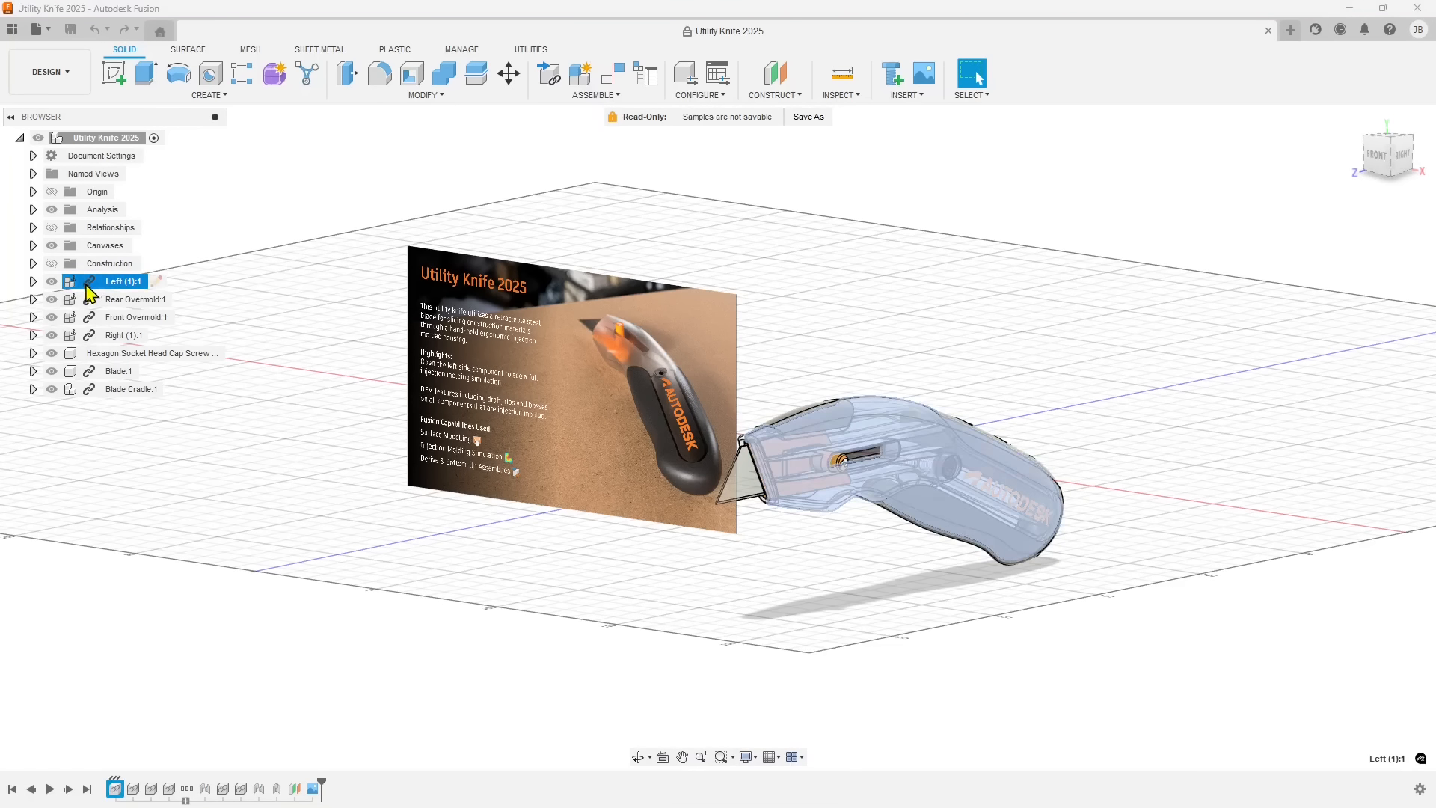
left_click(86, 300)
left_click(88, 320)
left_click(86, 353)
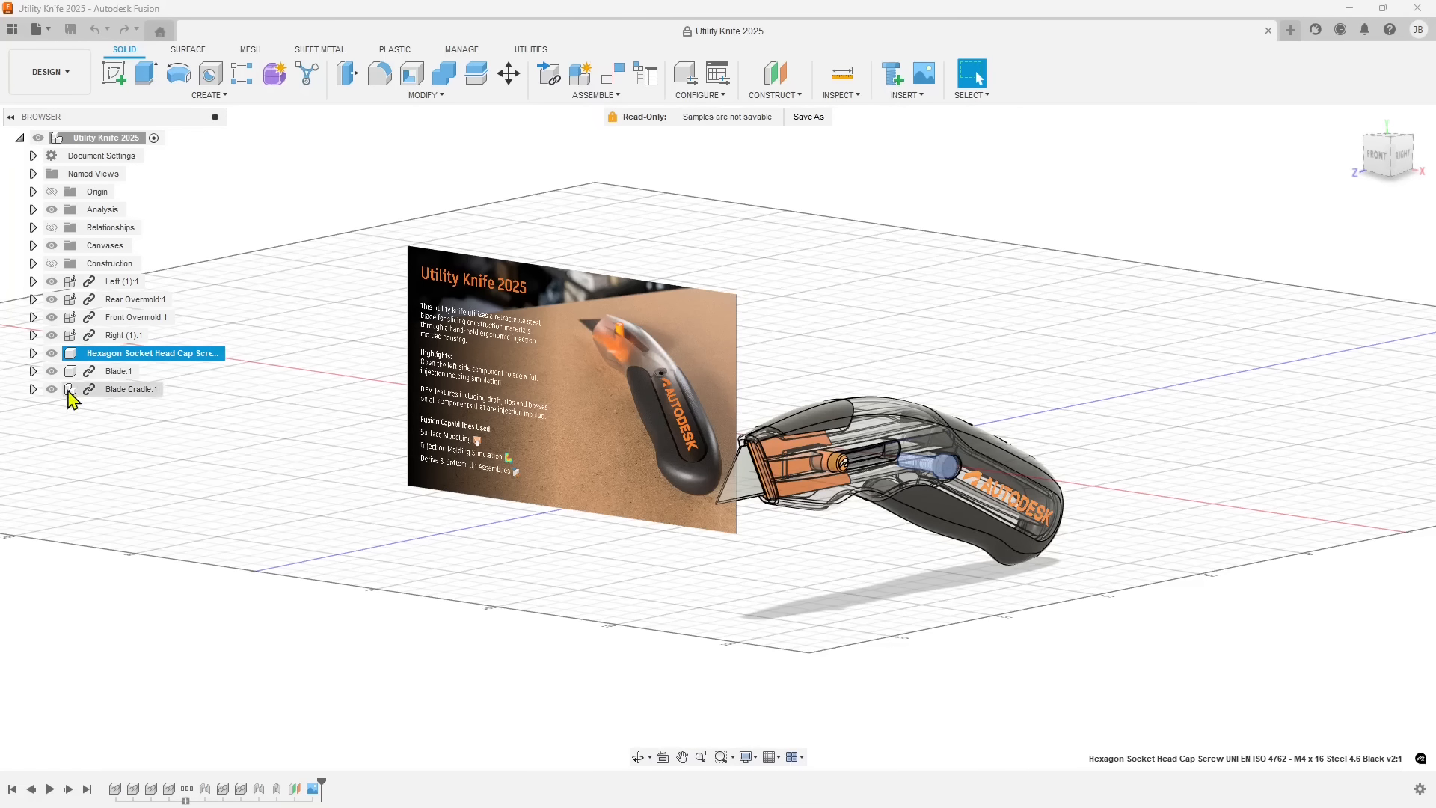
Hide the screw, blade cradle, both overmolds and the left and right housings, leaving only the blade component shown.
left_click(53, 355)
left_click(53, 355)
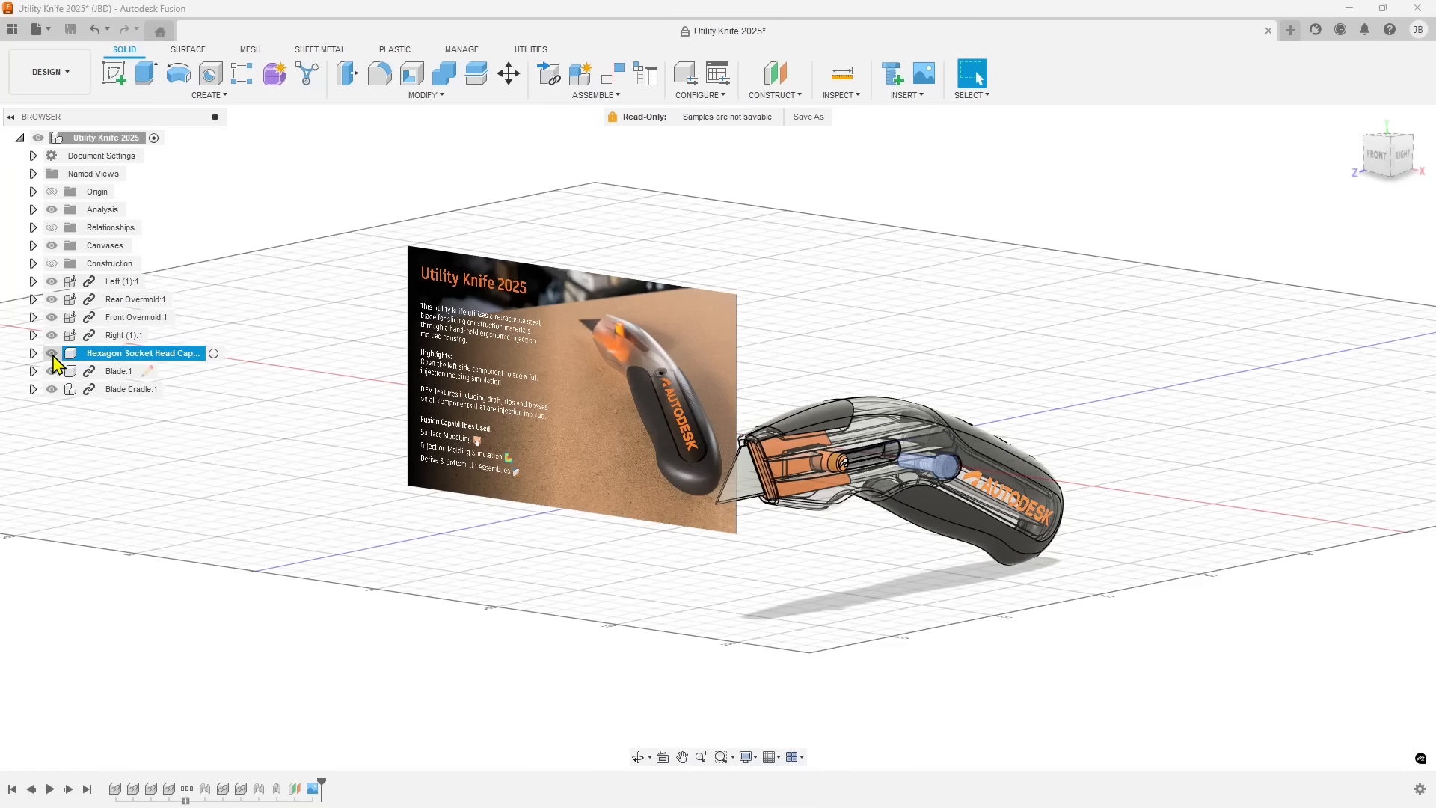
left_click(52, 355)
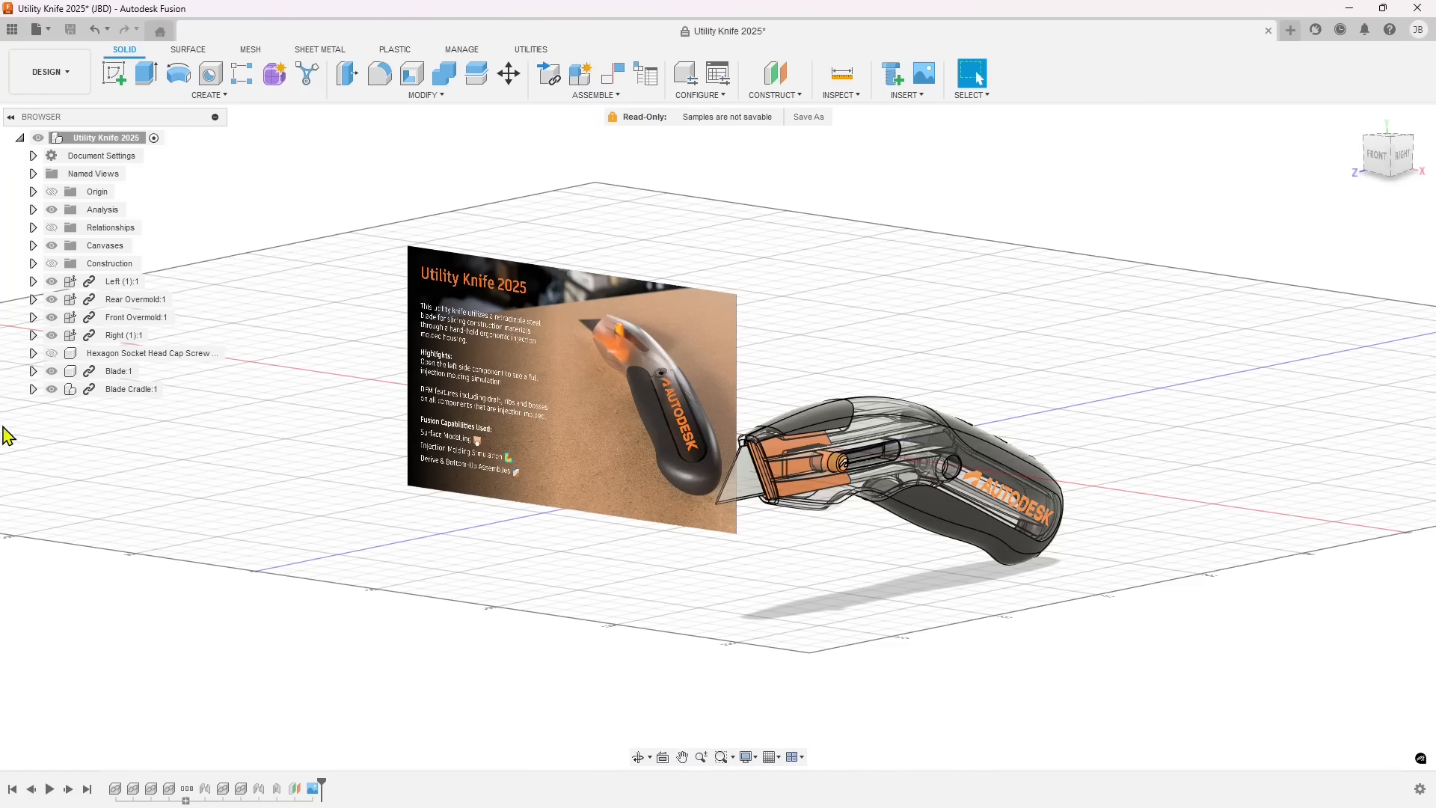
left_click(52, 393)
left_click(49, 391)
left_click(50, 318)
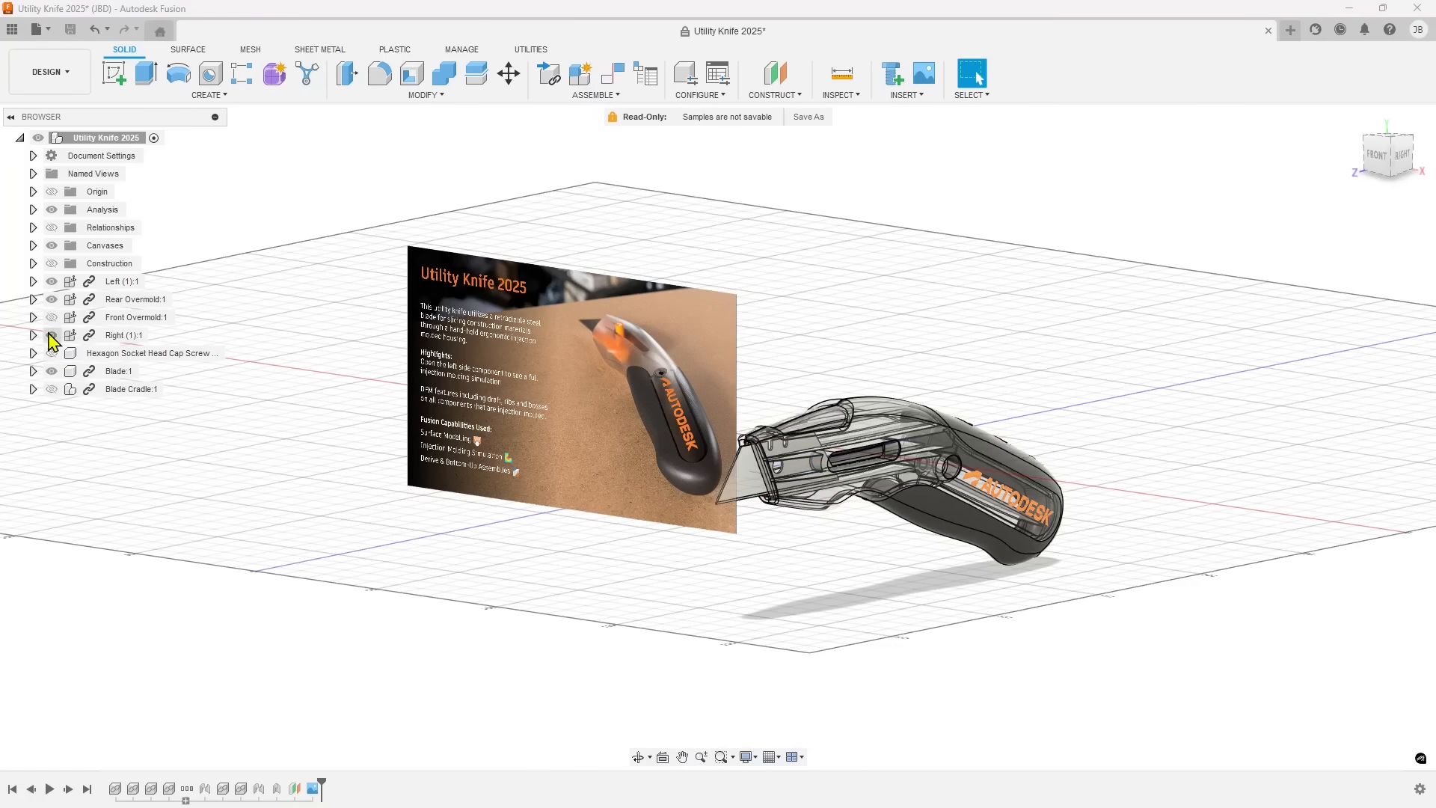
left_click(48, 336)
left_click(51, 300)
left_click(51, 282)
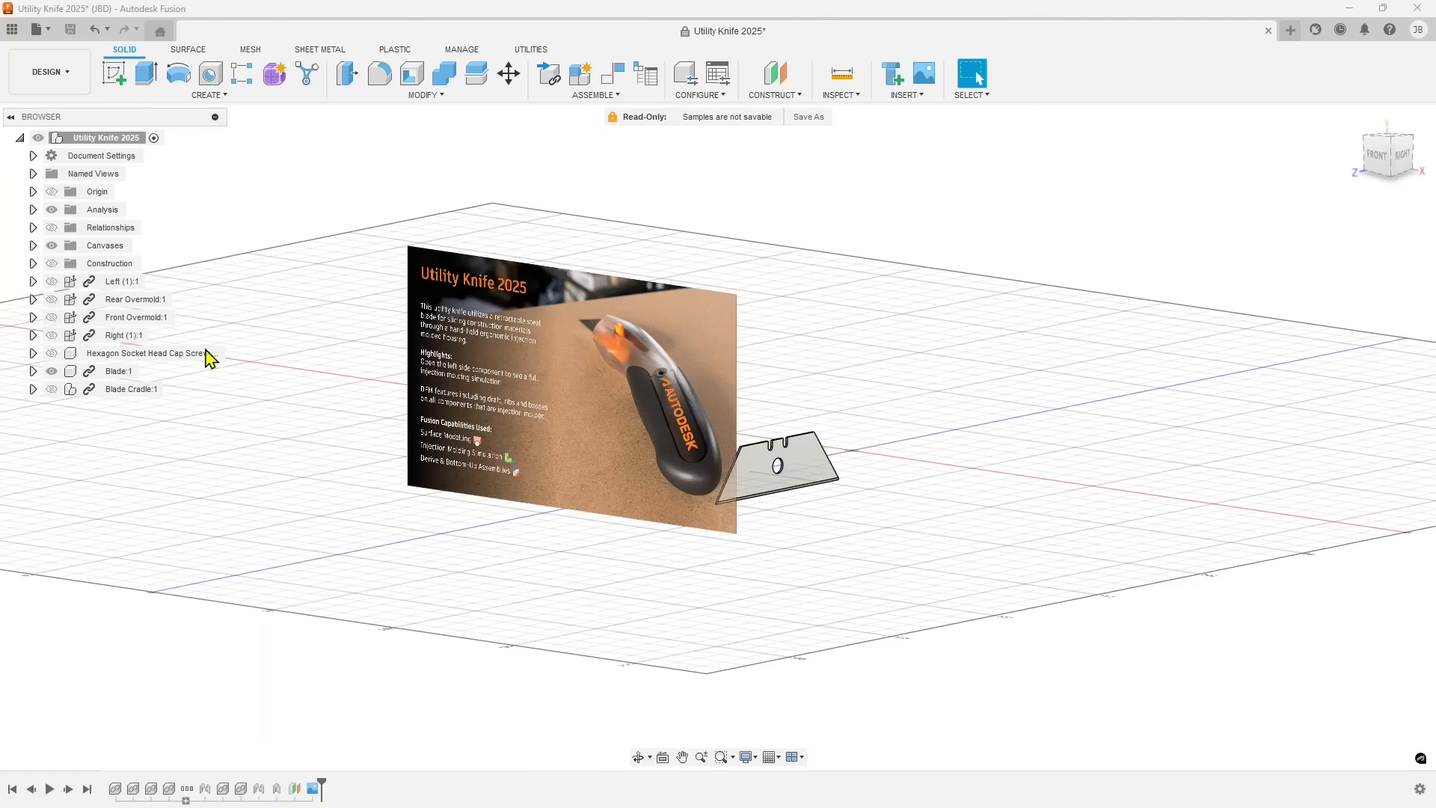
Show all hidden knife components again, including both housings, both overmolds, the screw and the blade cradle.
left_click(51, 282)
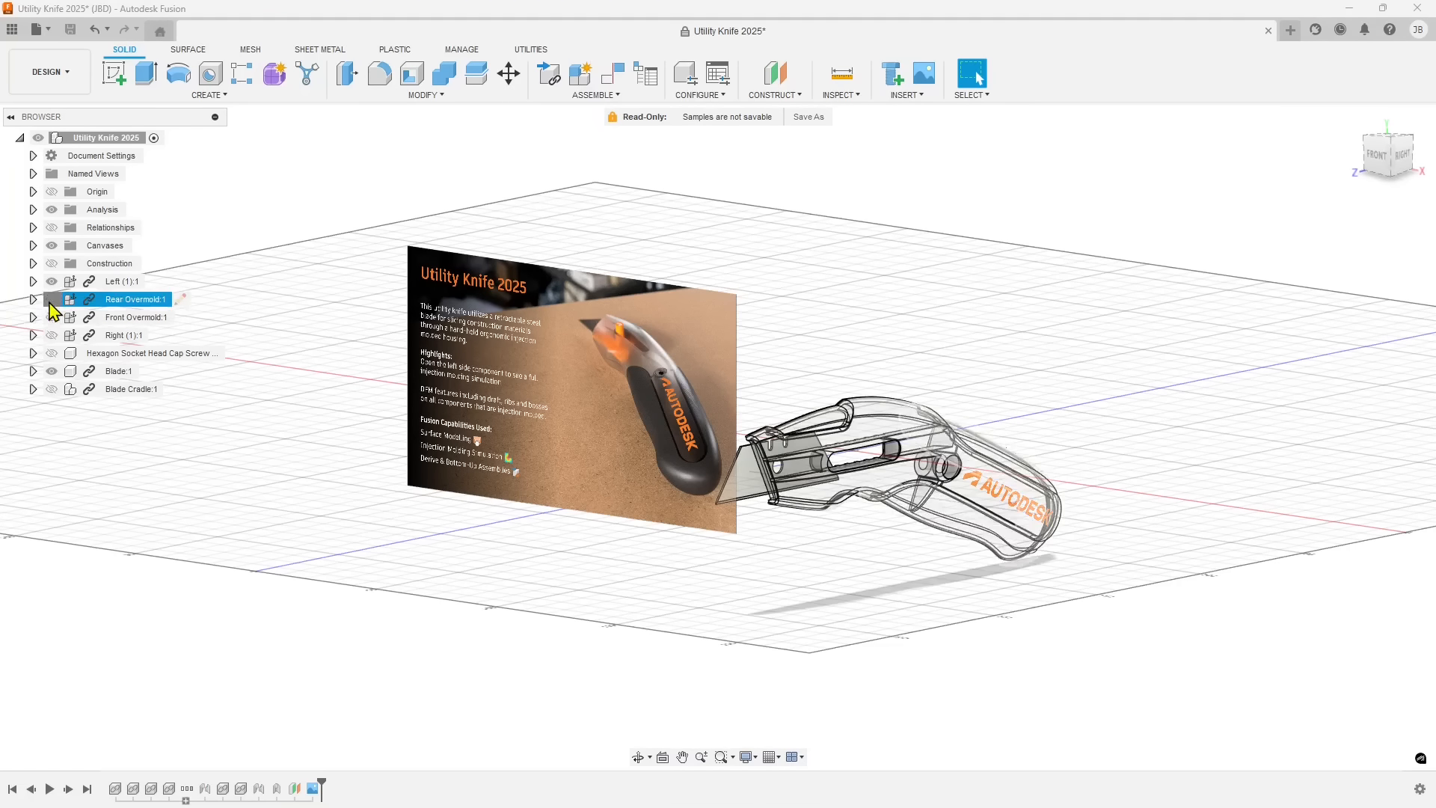
left_click(50, 300)
left_click(51, 317)
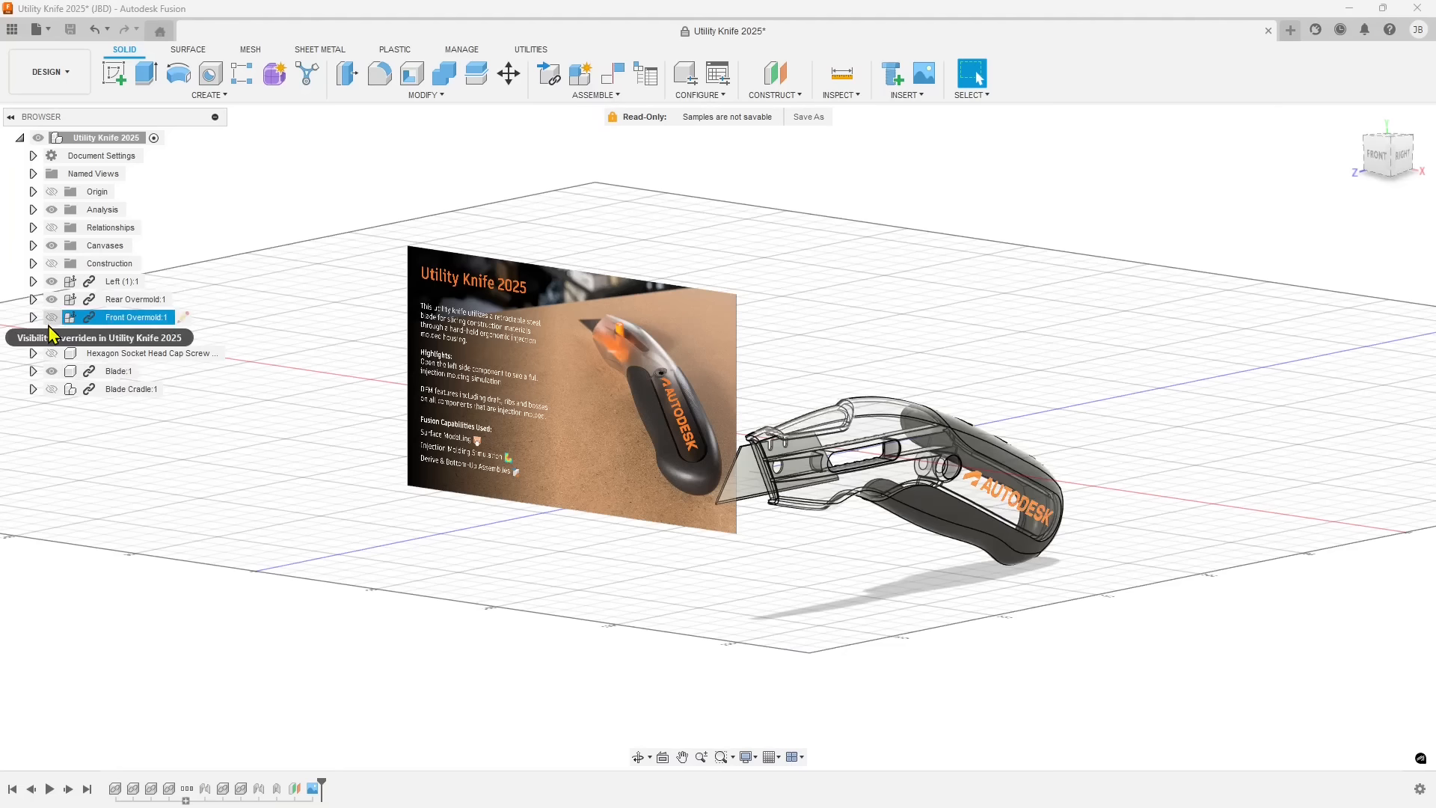
left_click(51, 353)
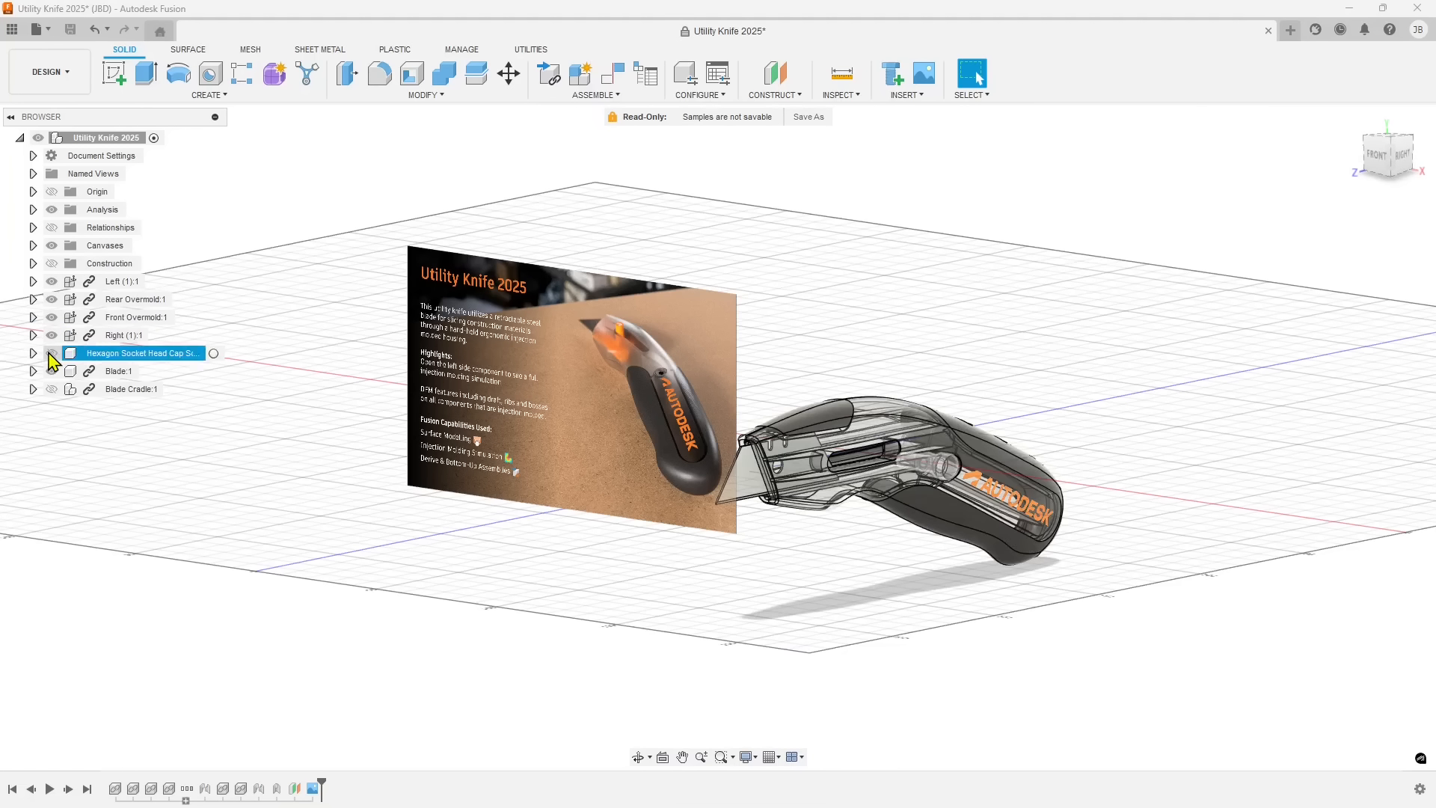
left_click(33, 371)
left_click(33, 371)
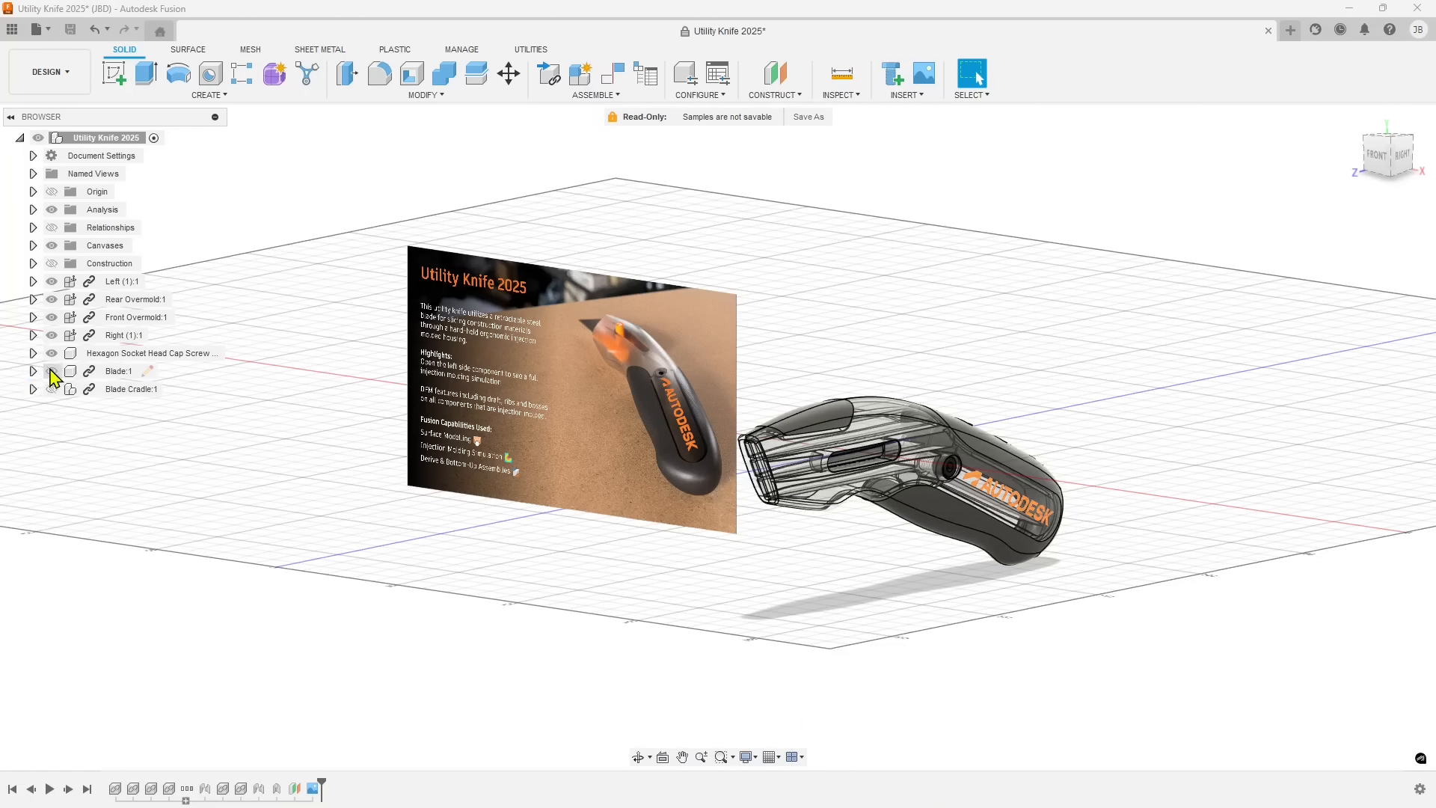
left_click(51, 389)
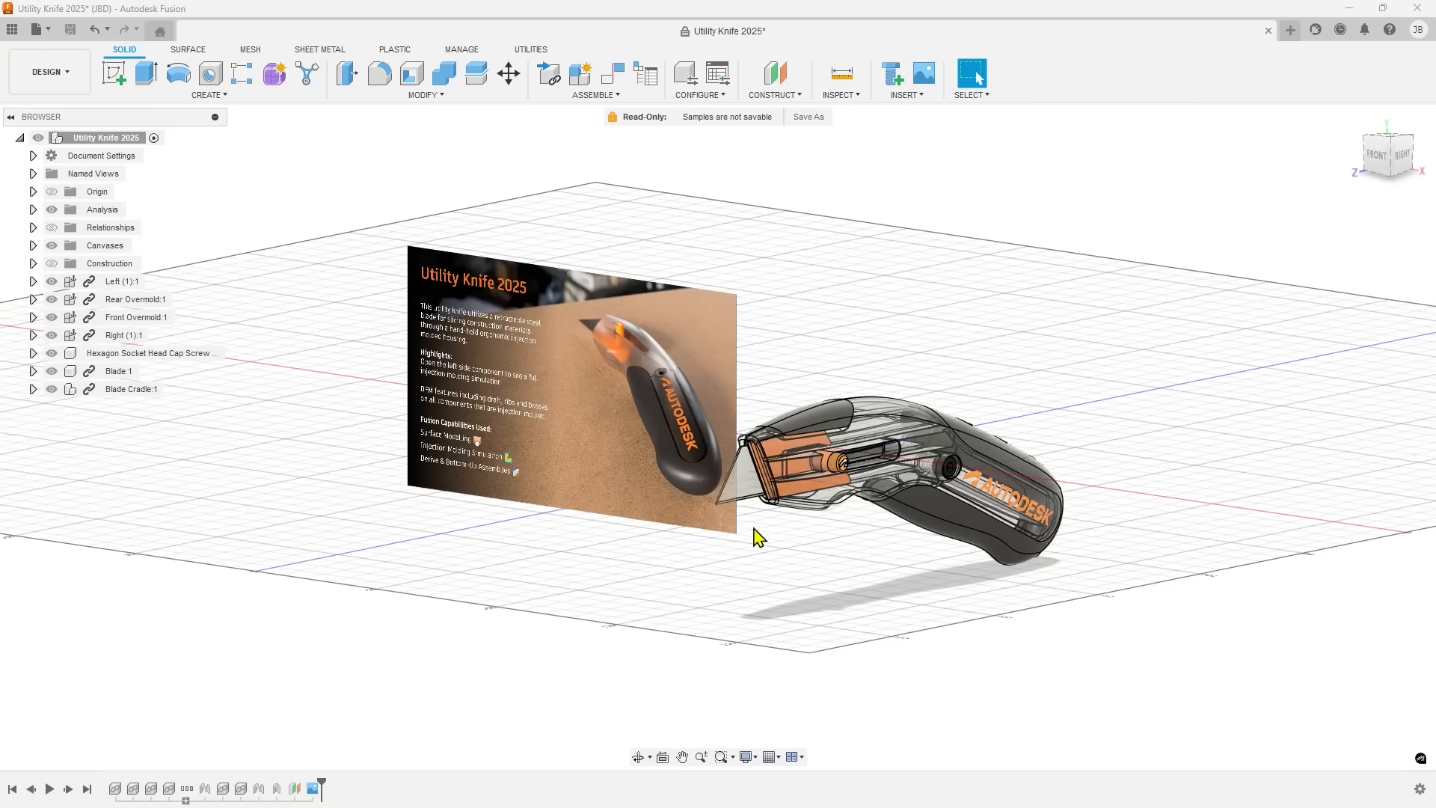
Open the knife's linked Right component as its own document and expand Right:1 to list its contents.
middle_click_drag(739, 540, 645, 545, "shift")
left_click(131, 336)
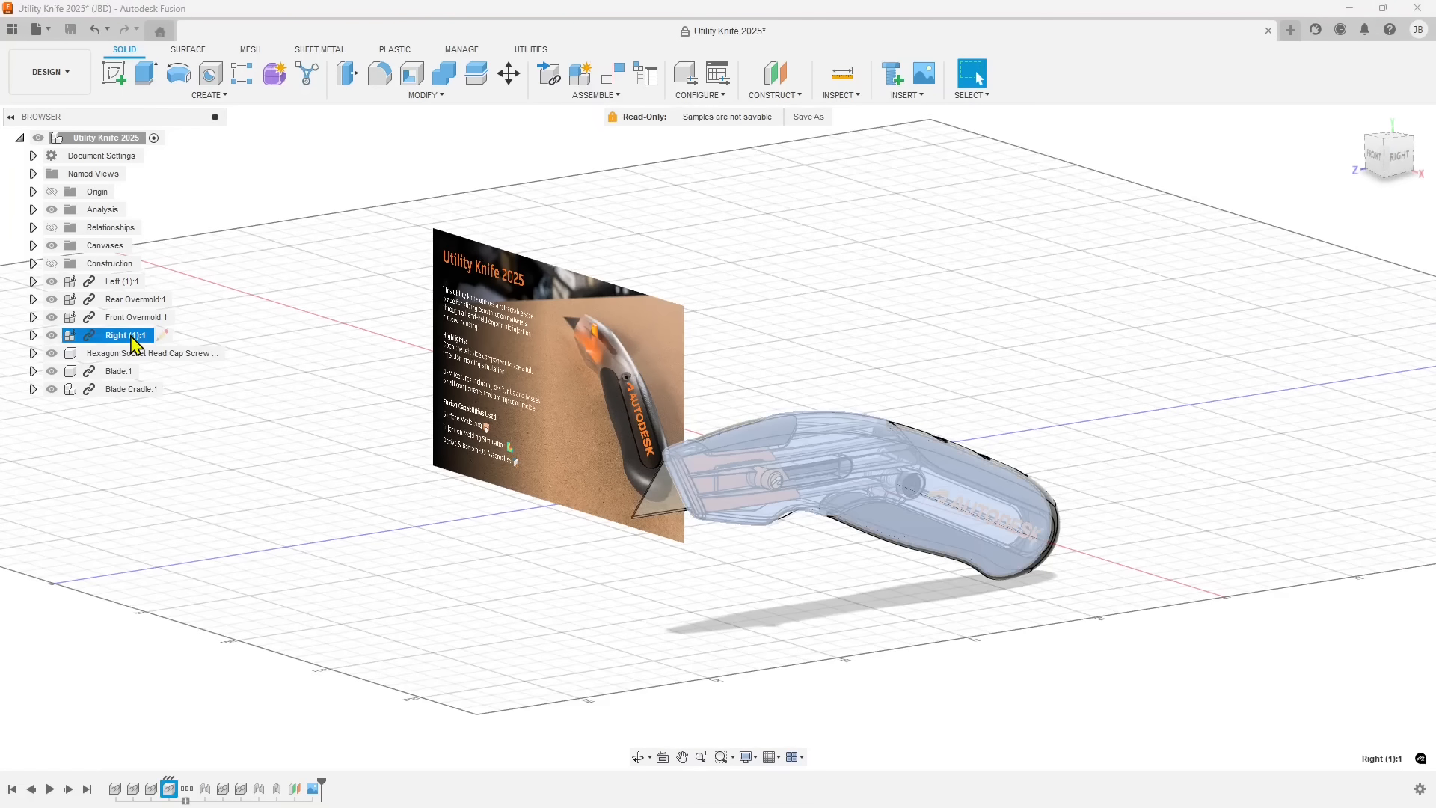
right_click(122, 345)
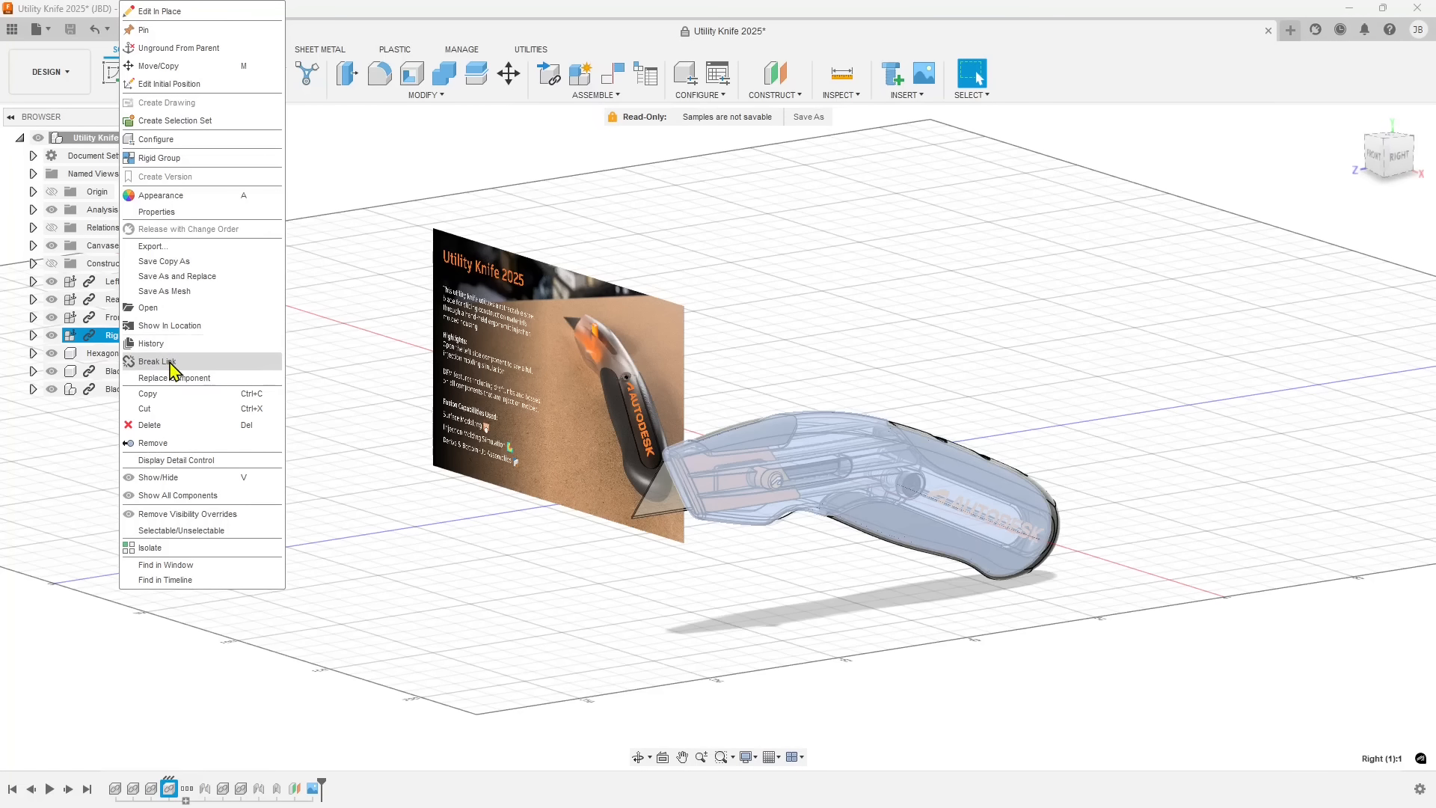
left_click(144, 310)
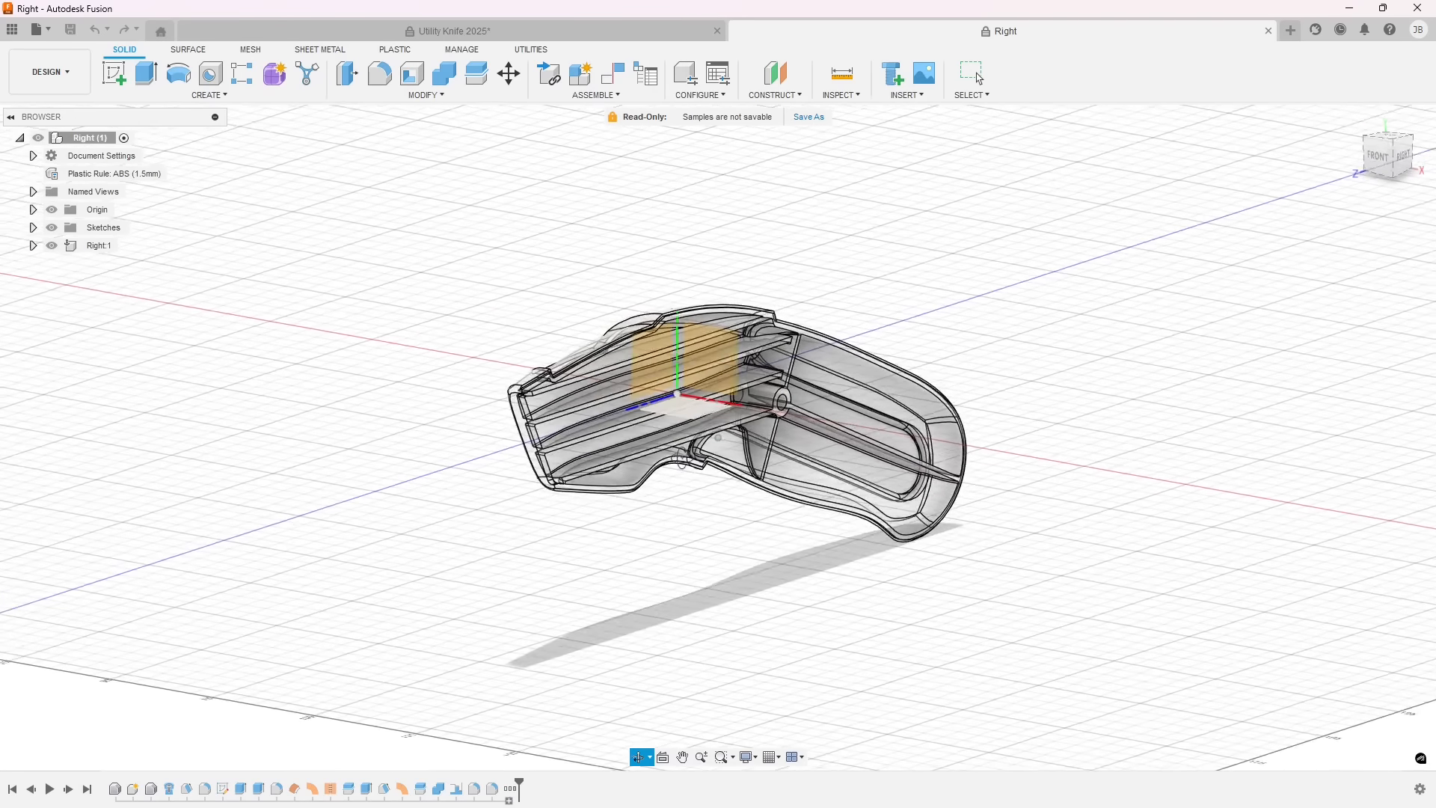
left_click(105, 250)
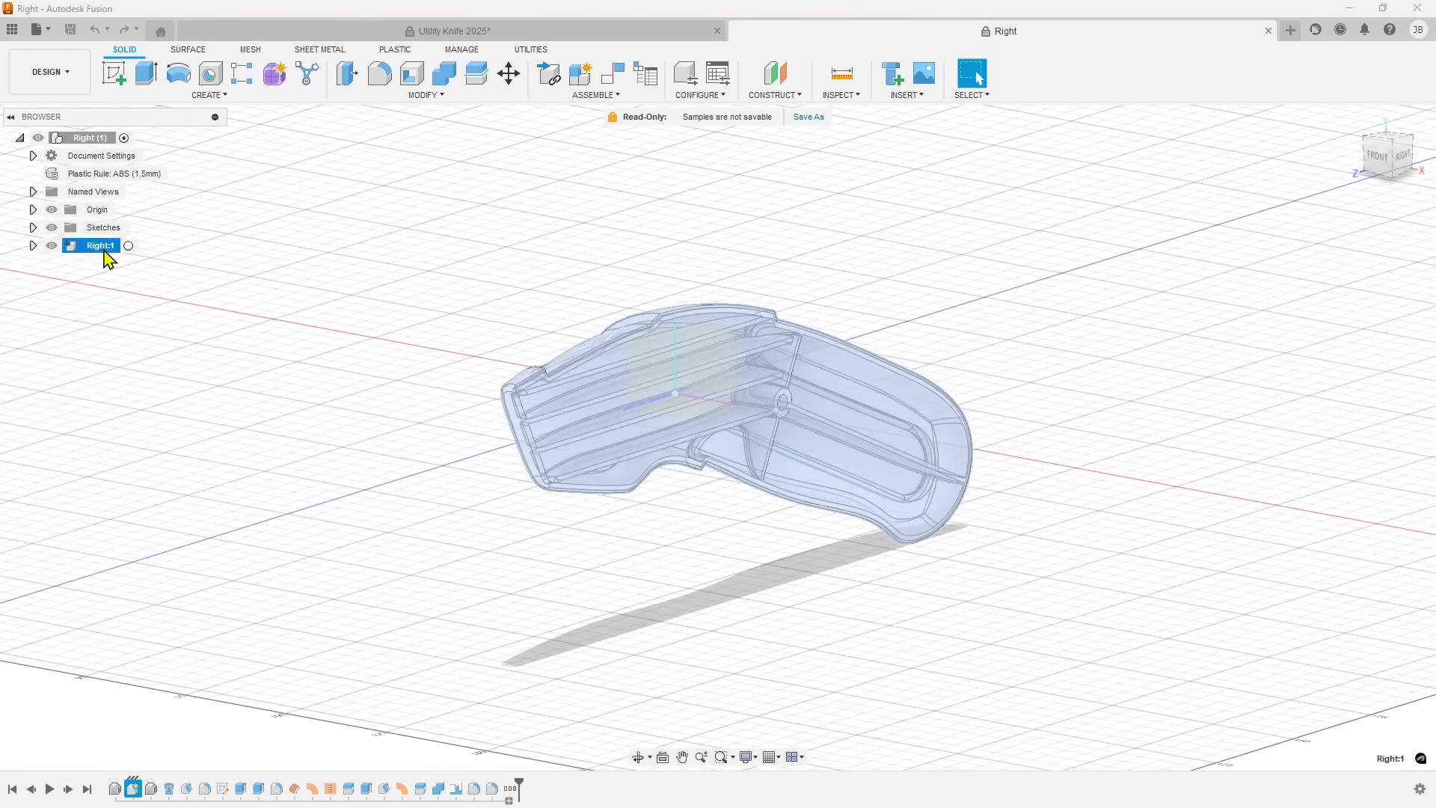
left_click(33, 246)
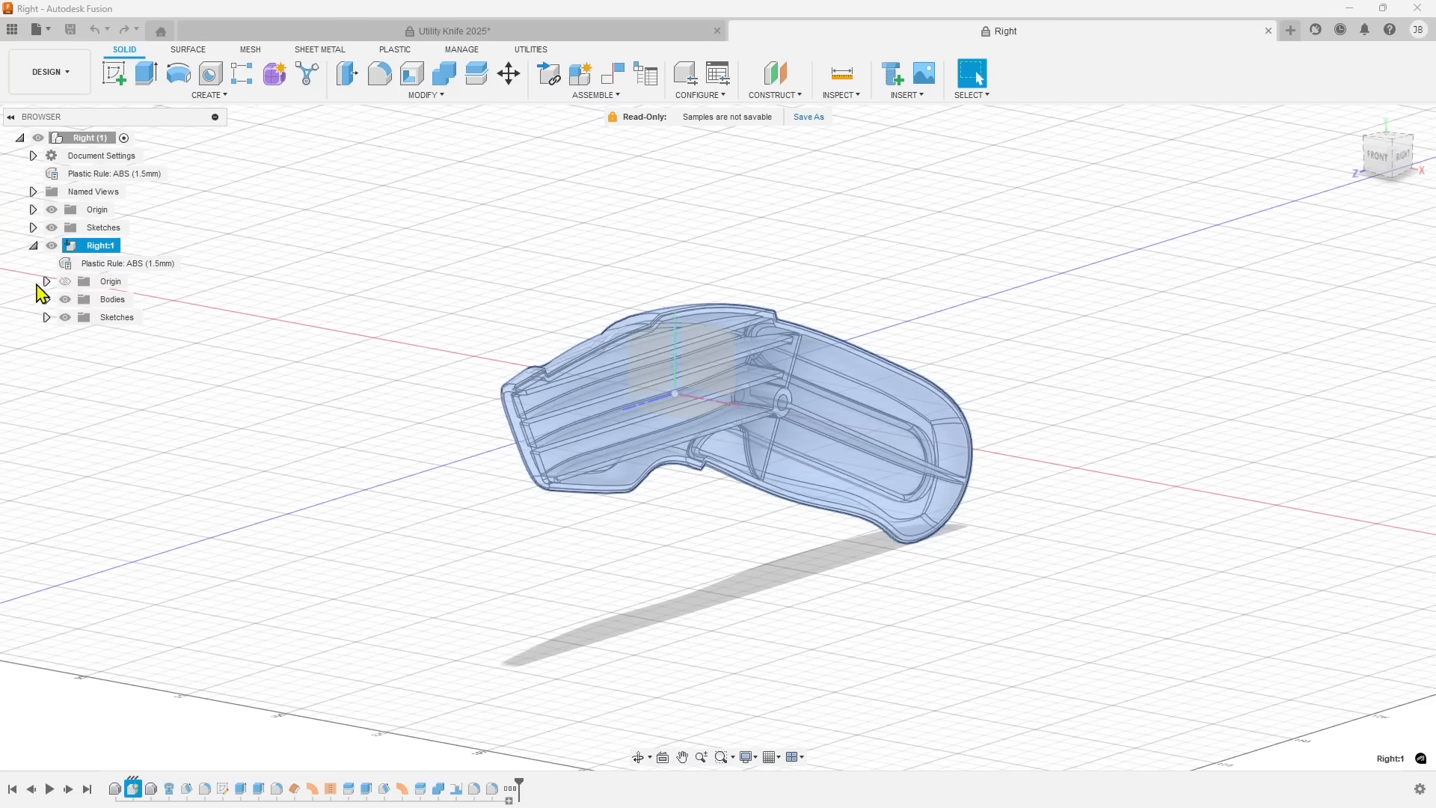
Expand the Origin, Bodies and Sketches folders of Right:1 and highlight Body1 to inspect it in the model.
left_click(47, 282)
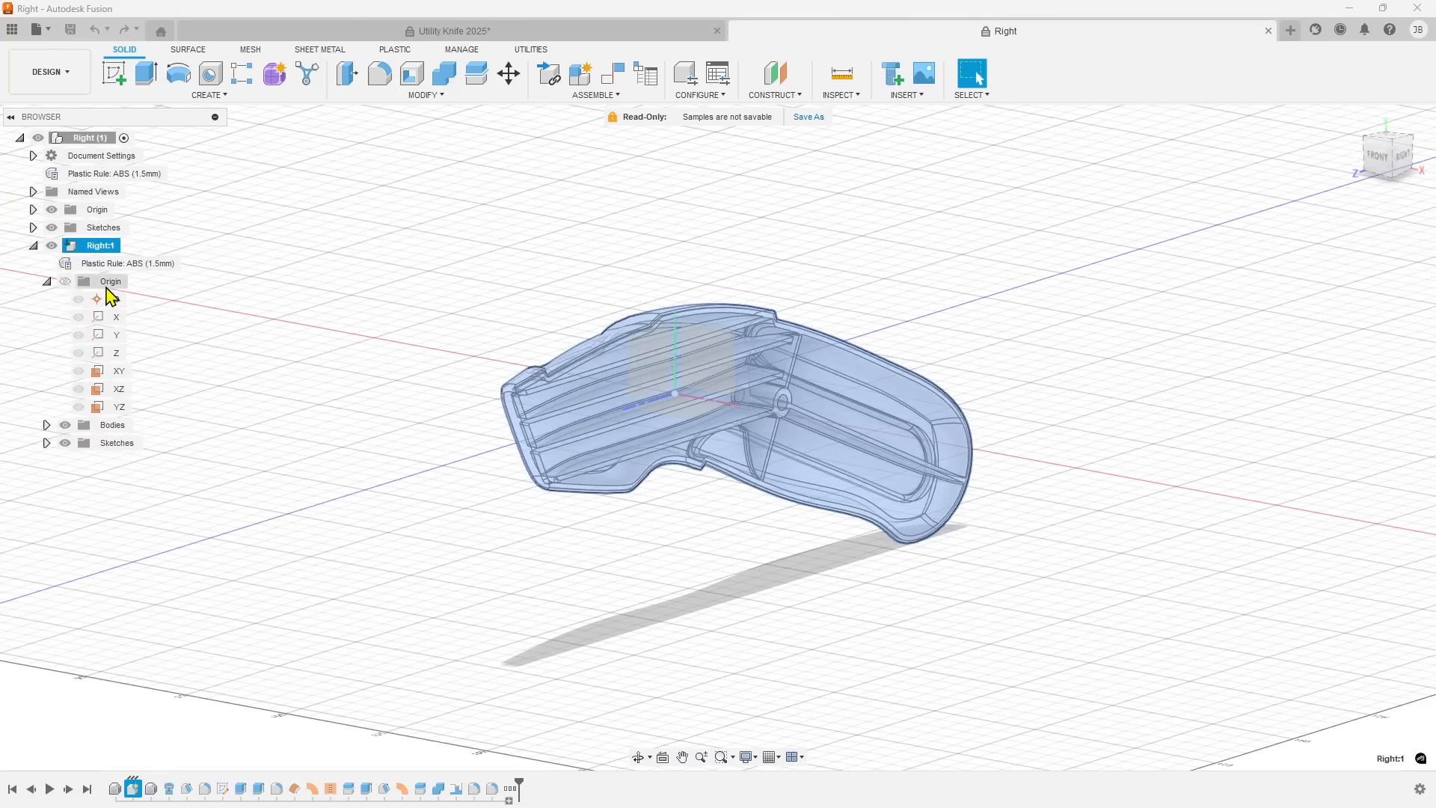
left_click(46, 425)
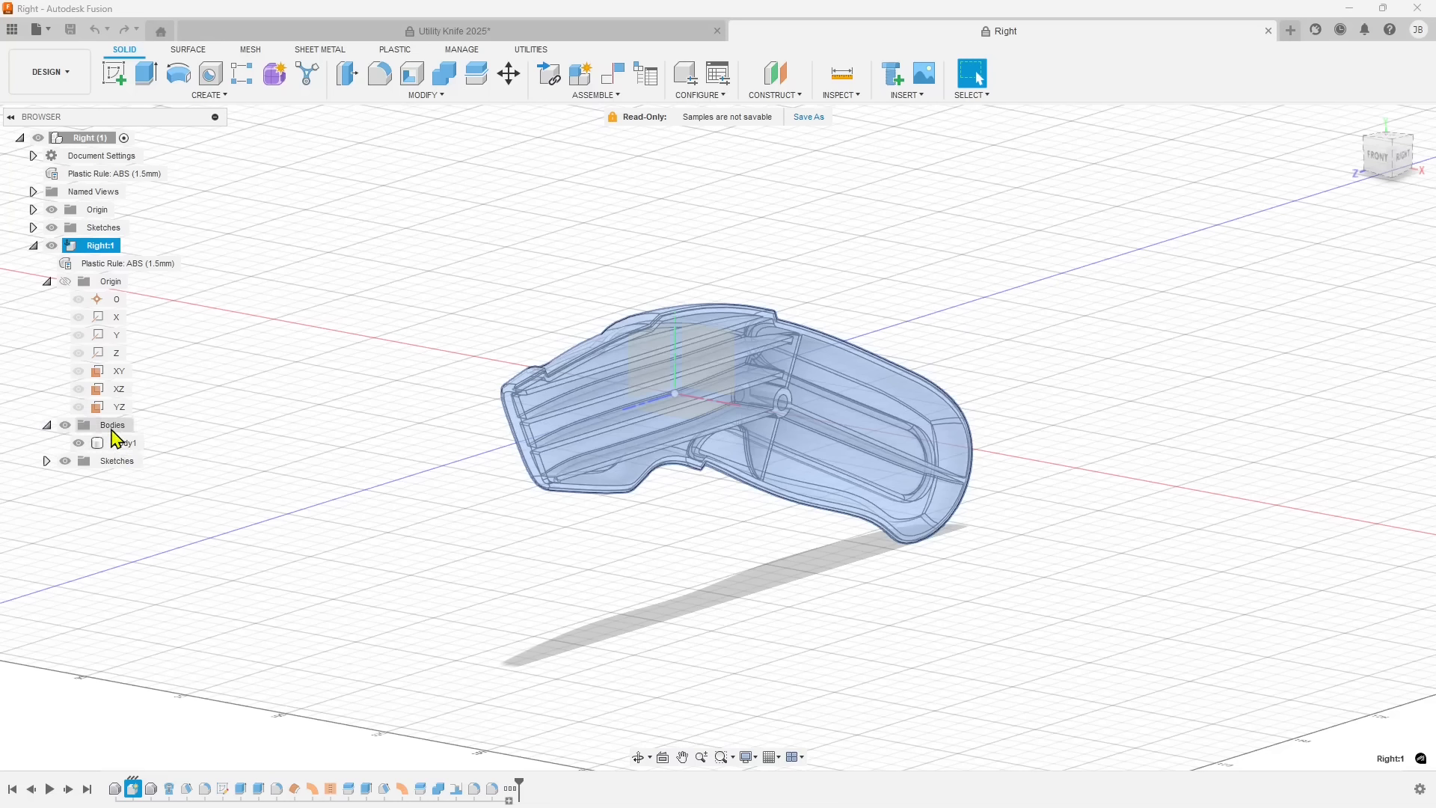
left_click(47, 462)
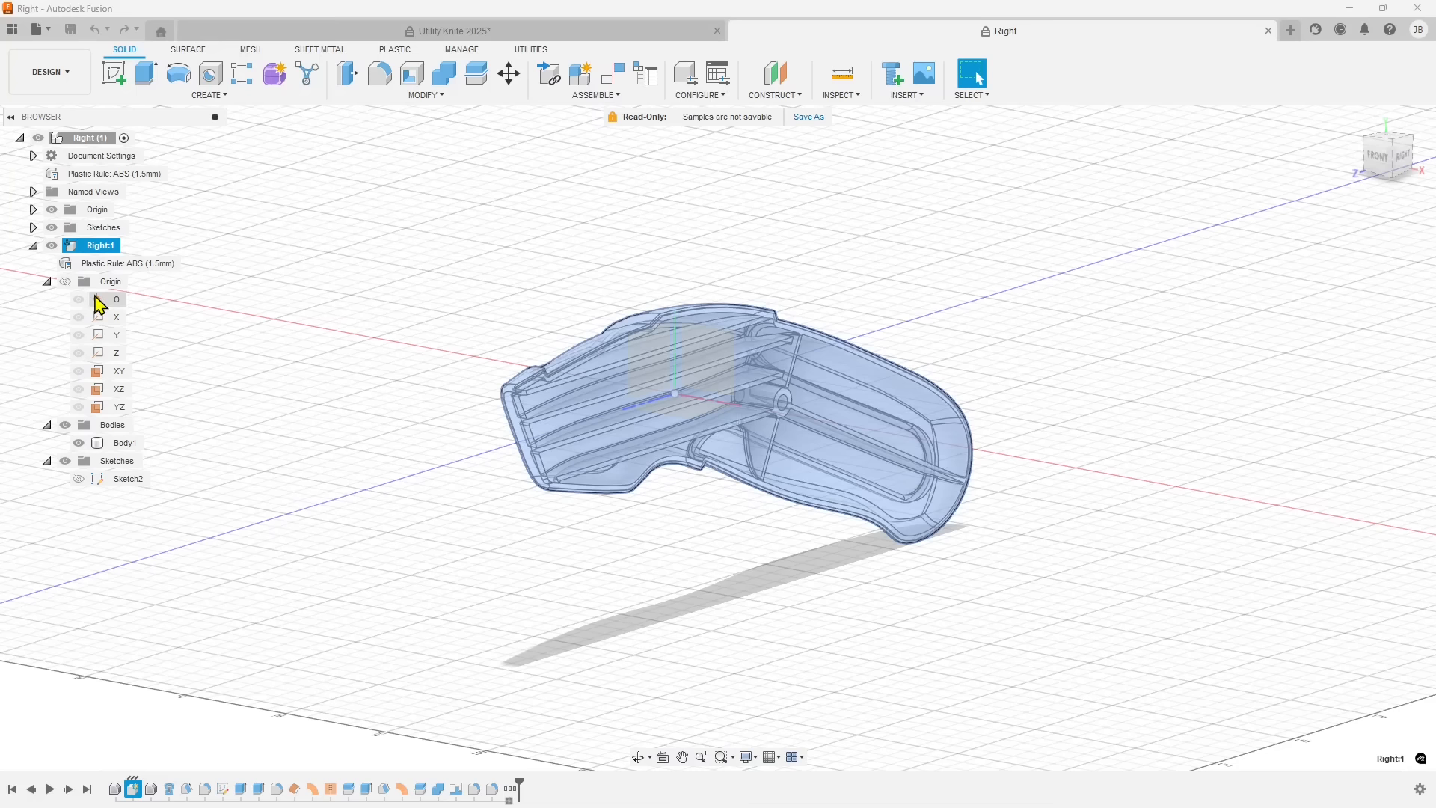
left_click(116, 447)
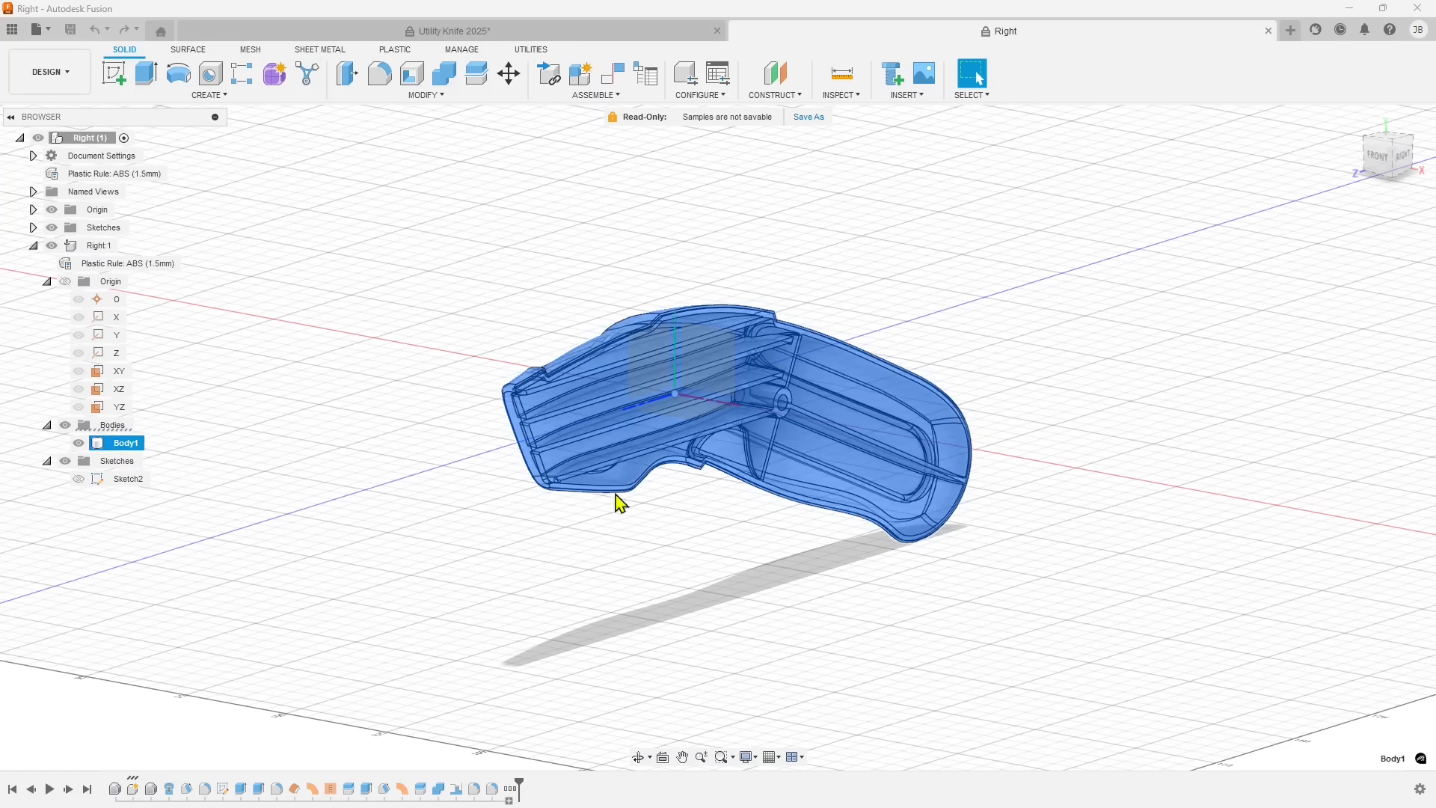
mouse_move(500, 537)
middle_mouse_down("shift")
mouse_move(577, 552)
mouse_move(645, 535)
mouse_move(480, 530)
middle_mouse_up("shift")
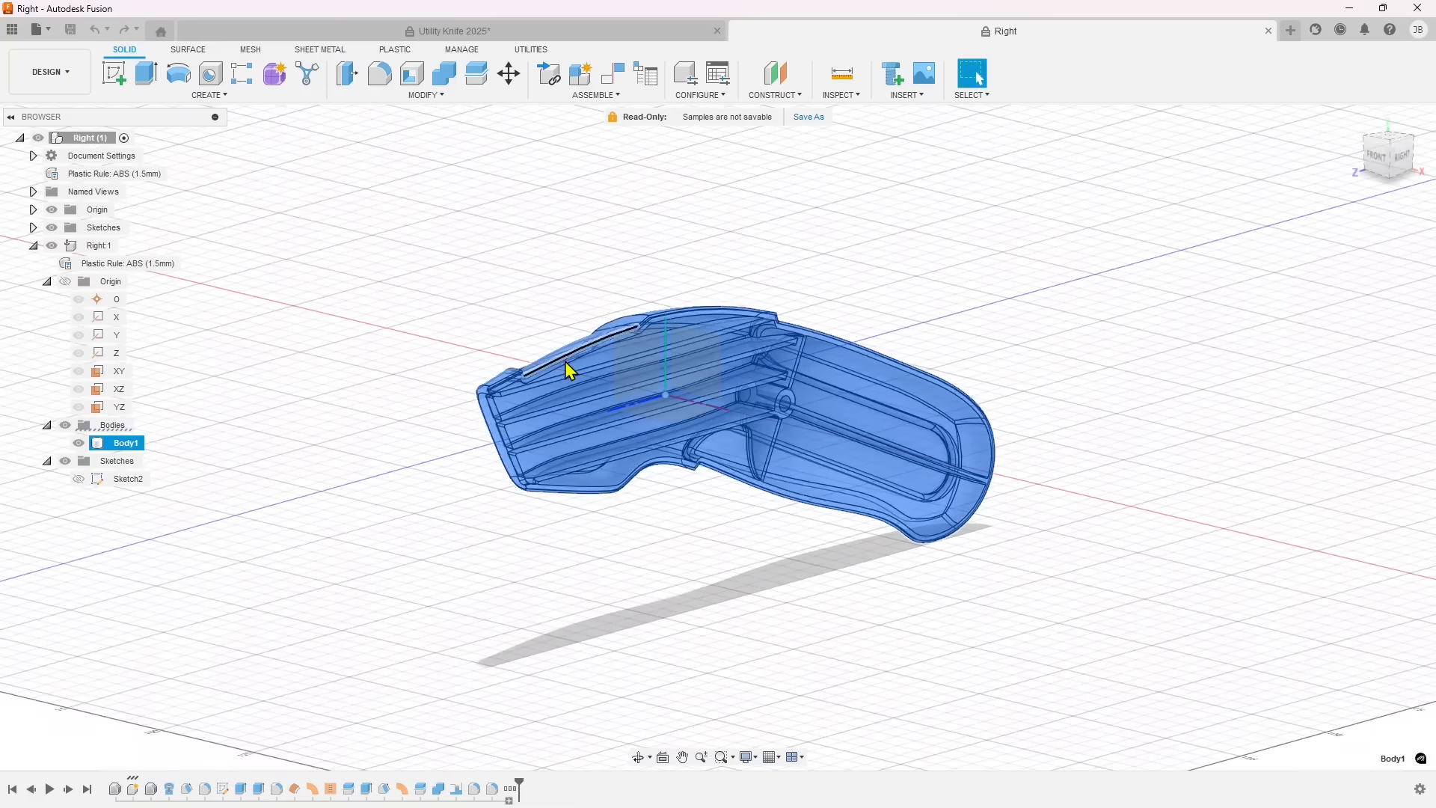
left_click(536, 571)
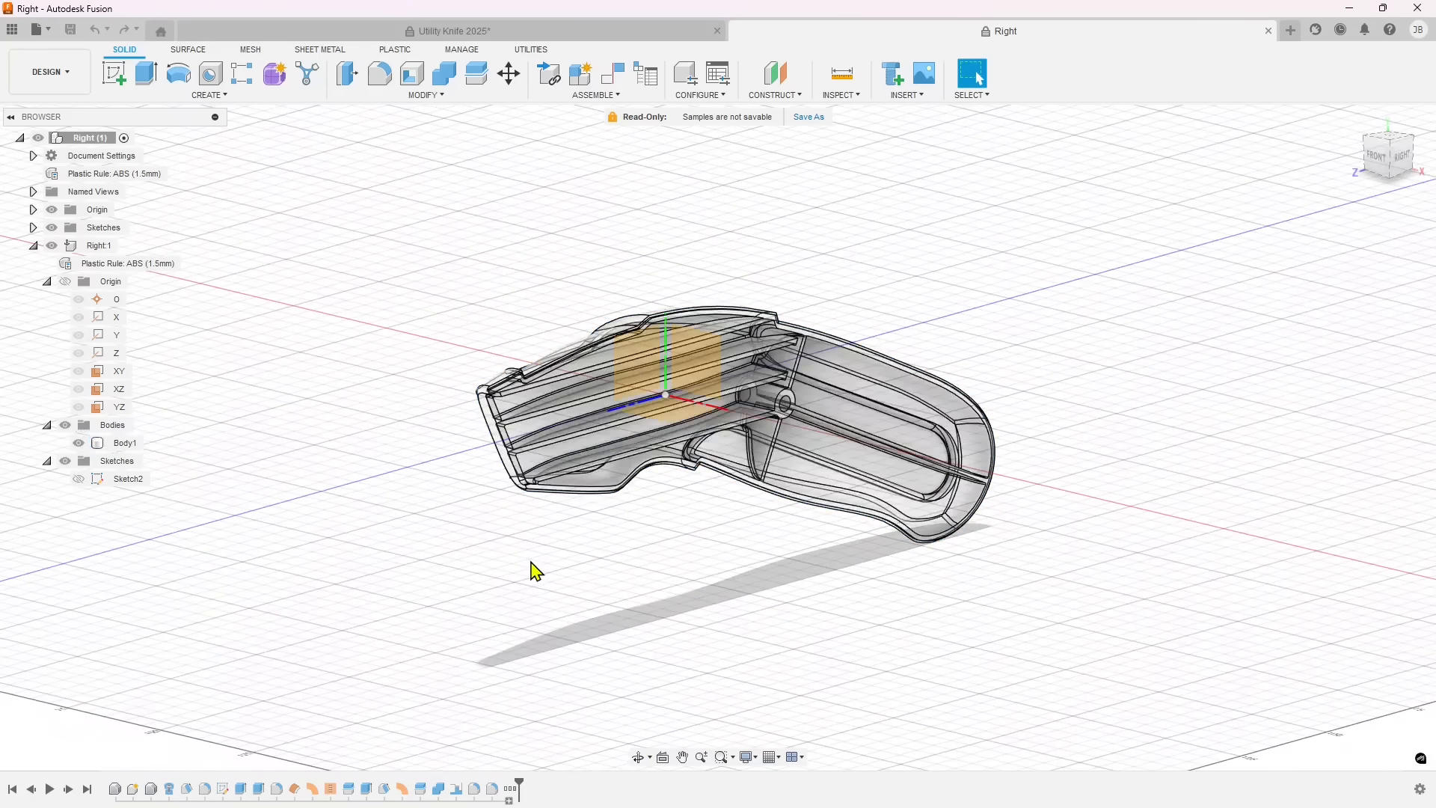
middle_click_drag(551, 555, 583, 554, "shift")
Select Sketch2 of Right:1 and make it visible together with the housing body.
left_click(123, 480)
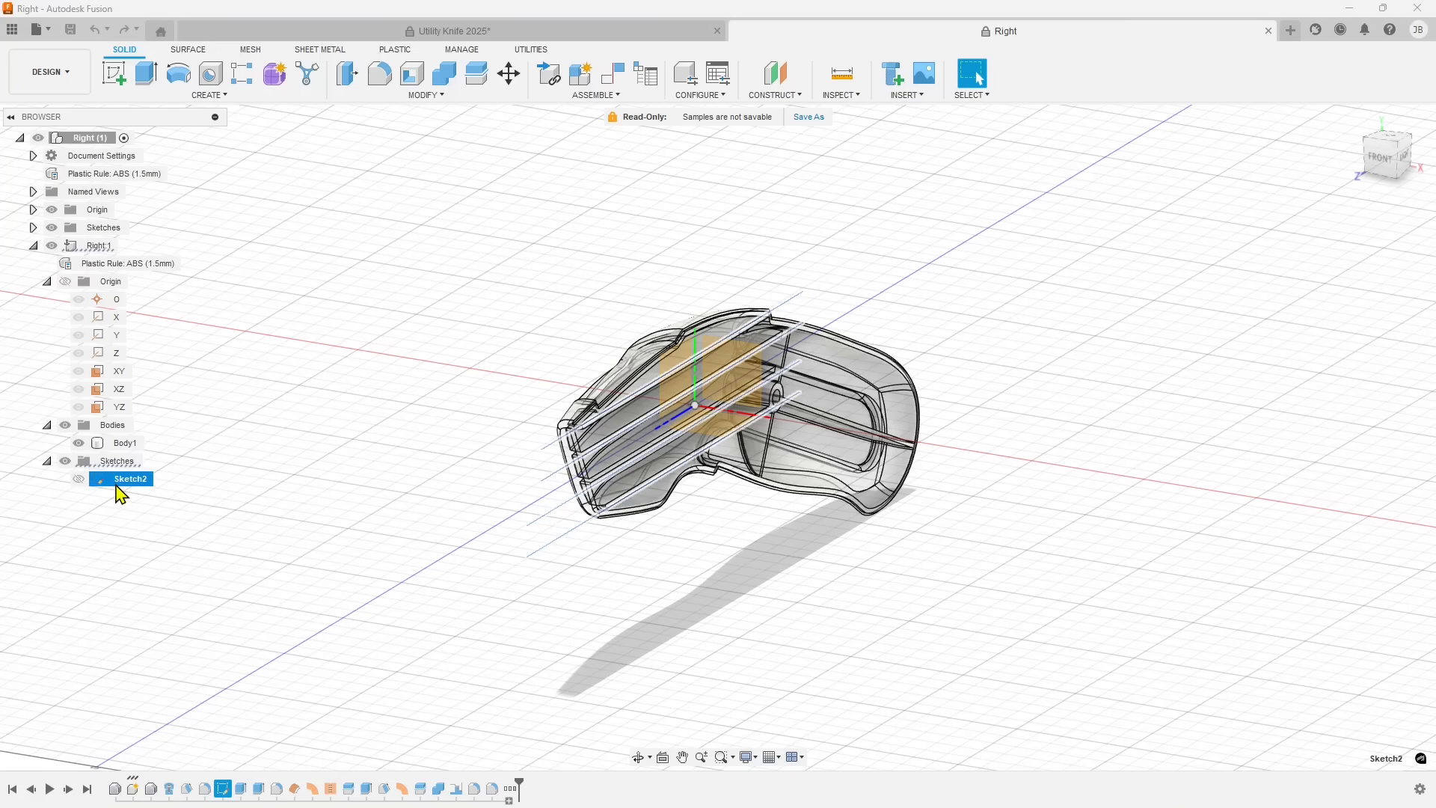
left_click(78, 478)
left_click(461, 461)
middle_click_drag(374, 502, 472, 516, "shift")
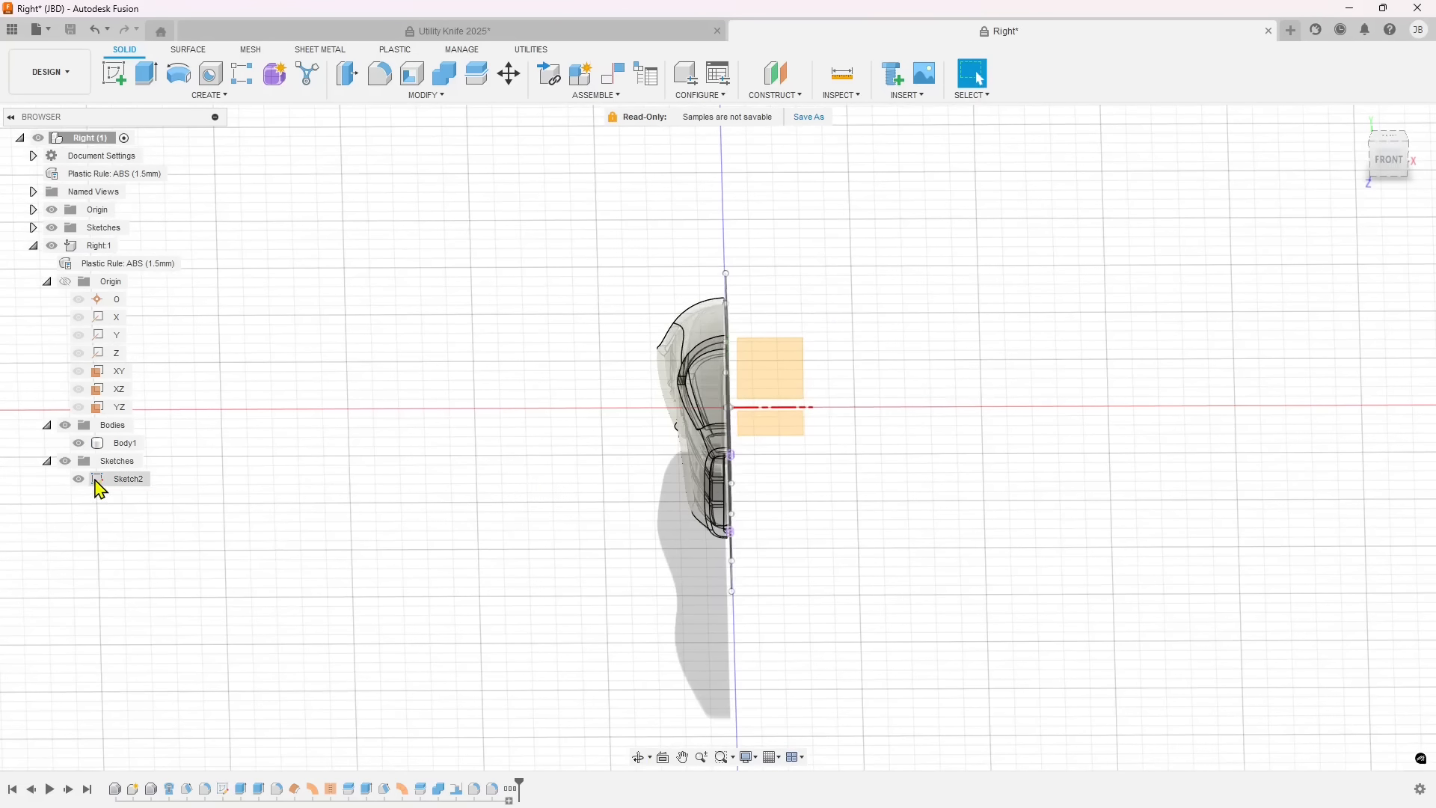
Open Sketch2 for editing and examine its long straight lines against the housing outline.
double_click(96, 481)
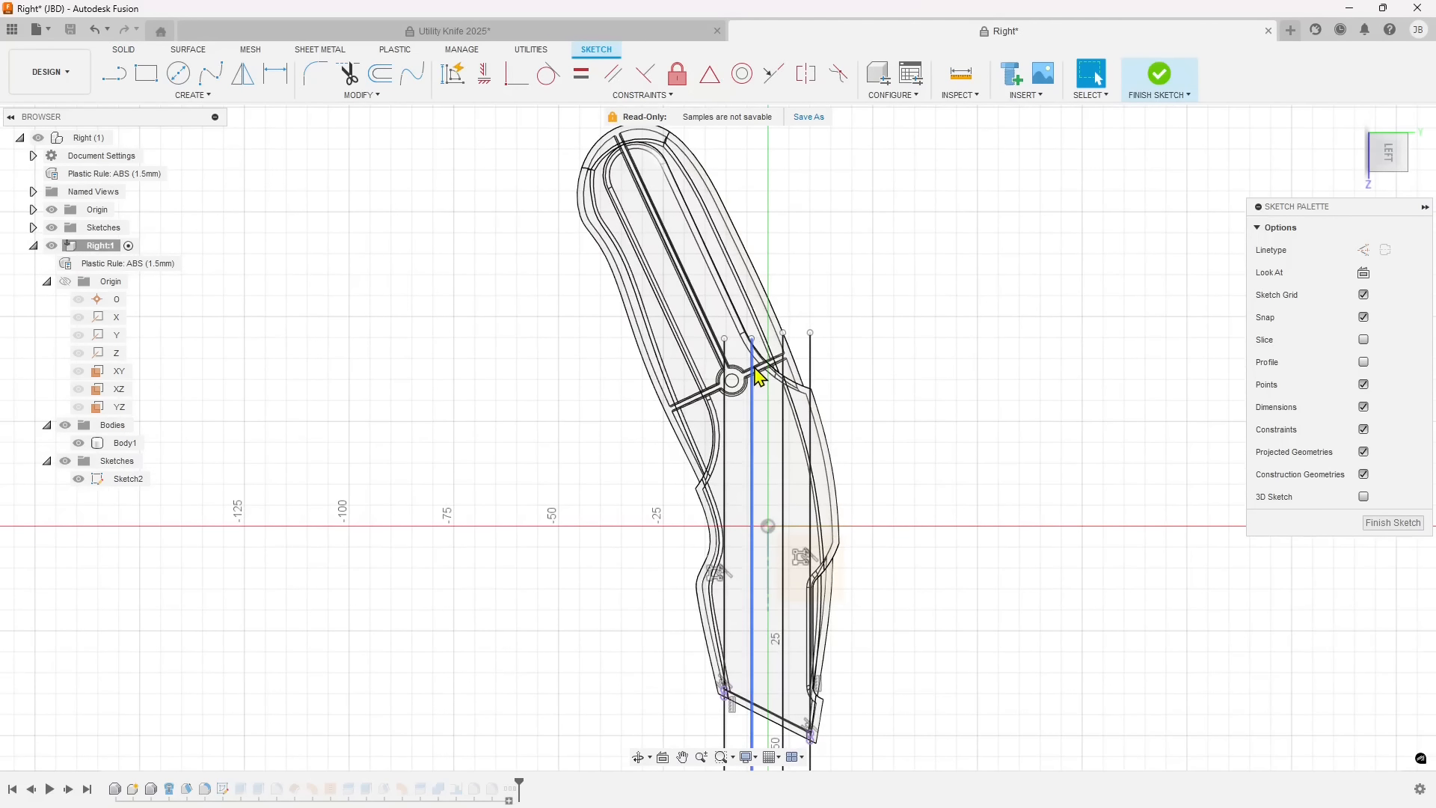
left_click_drag(860, 340, 713, 464)
left_click(504, 435)
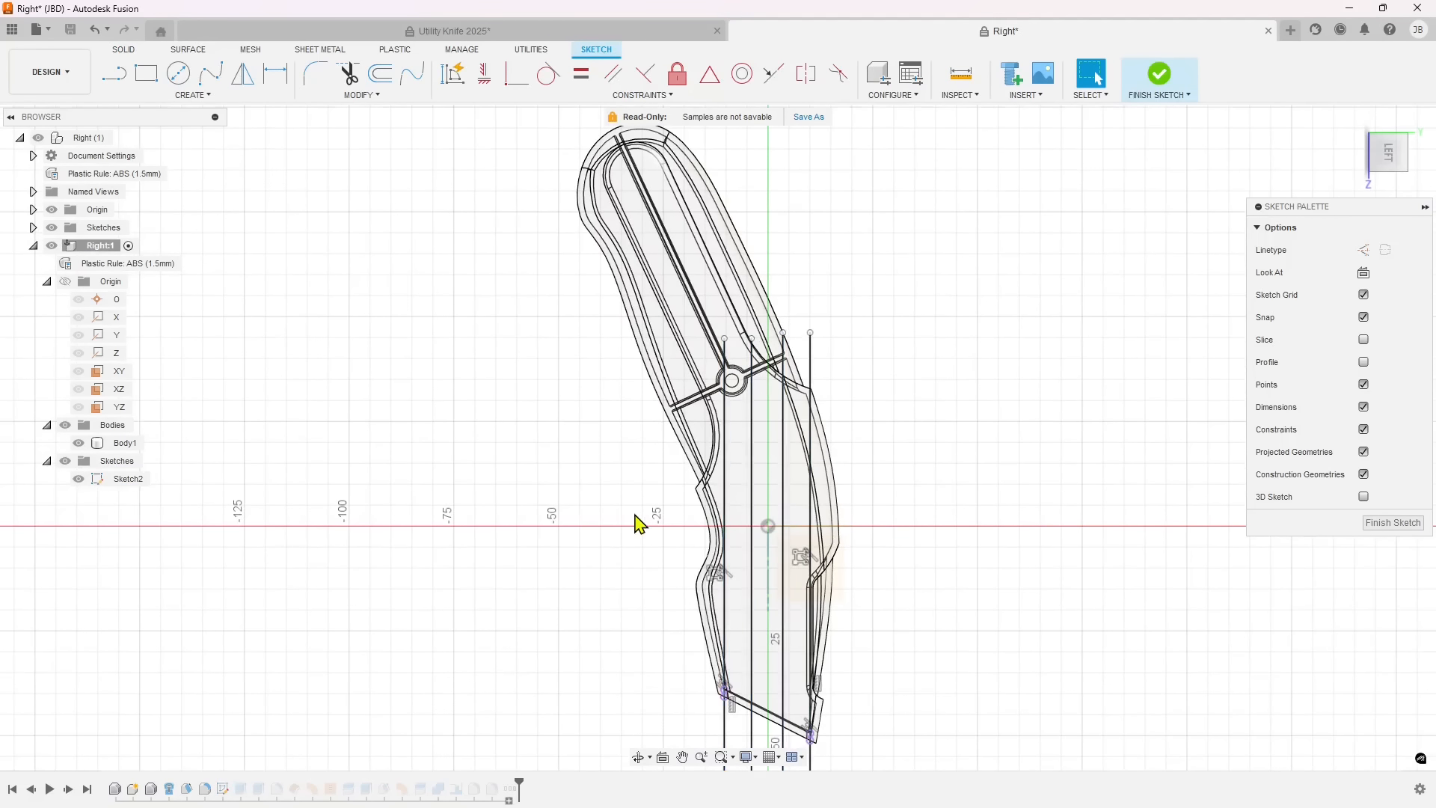
scroll(634, 517, "up", 2)
scroll(798, 371, "down", 2)
scroll(636, 539, "down", 2)
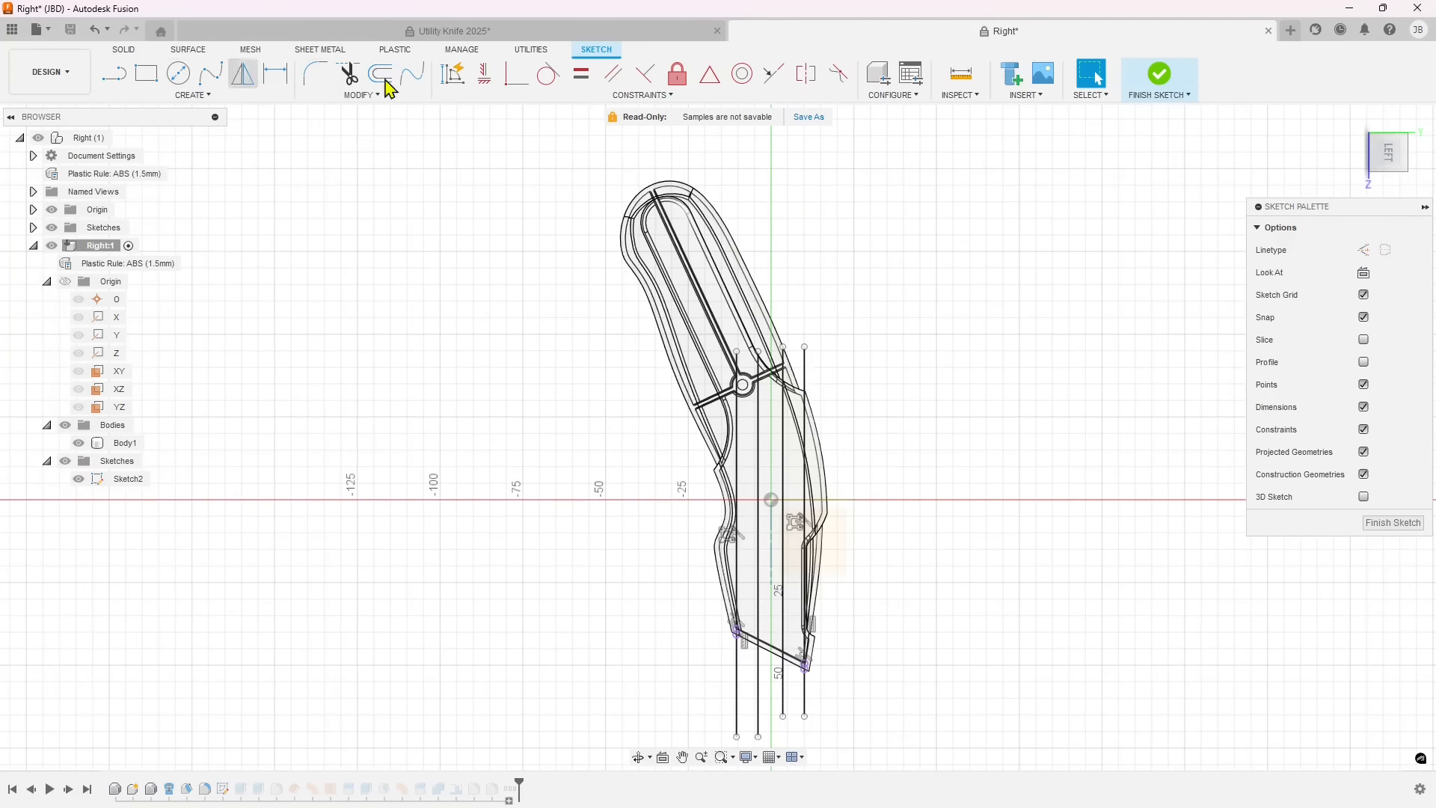
Collapse and restore the Sketch Palette and finish editing Sketch2.
left_click(1425, 207)
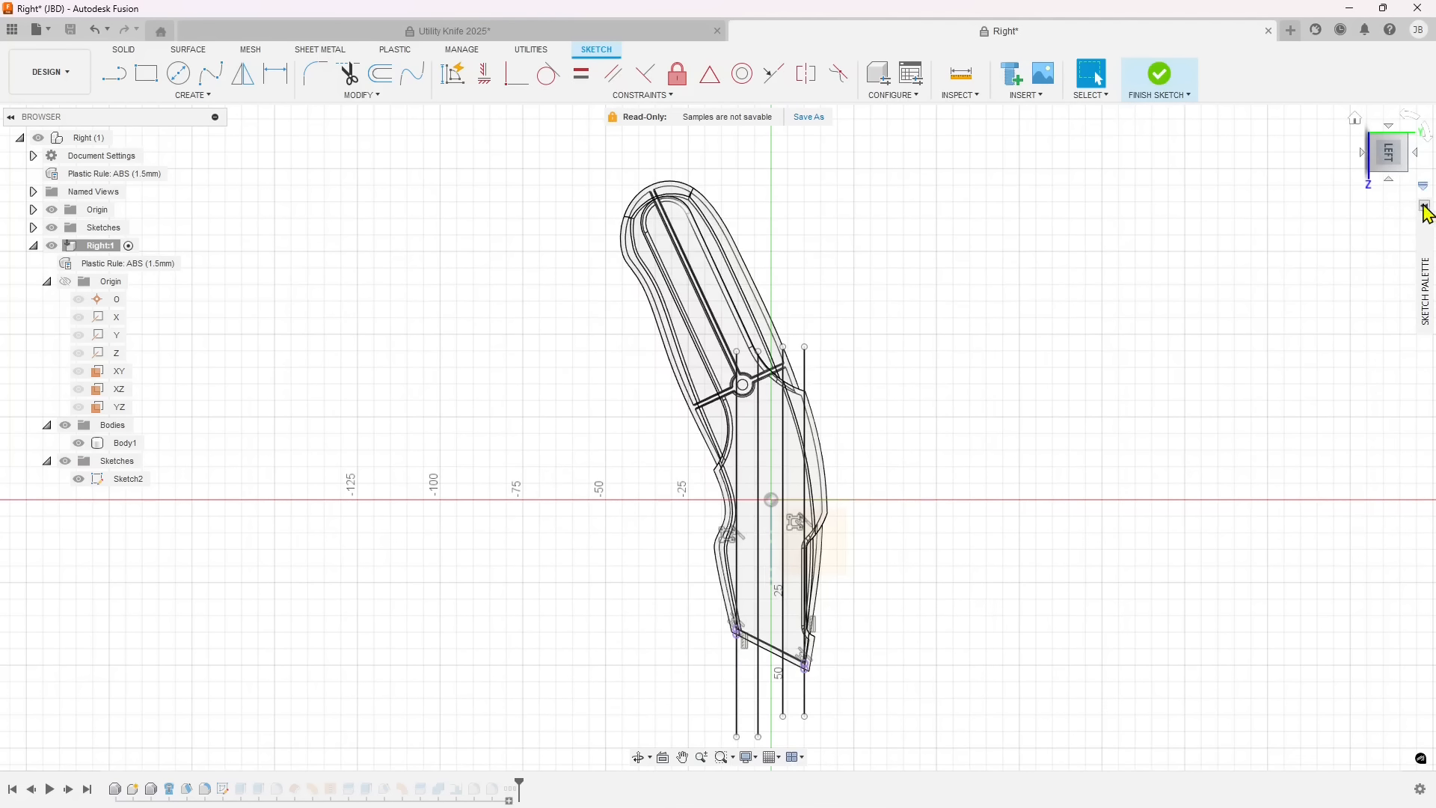
left_click(1424, 208)
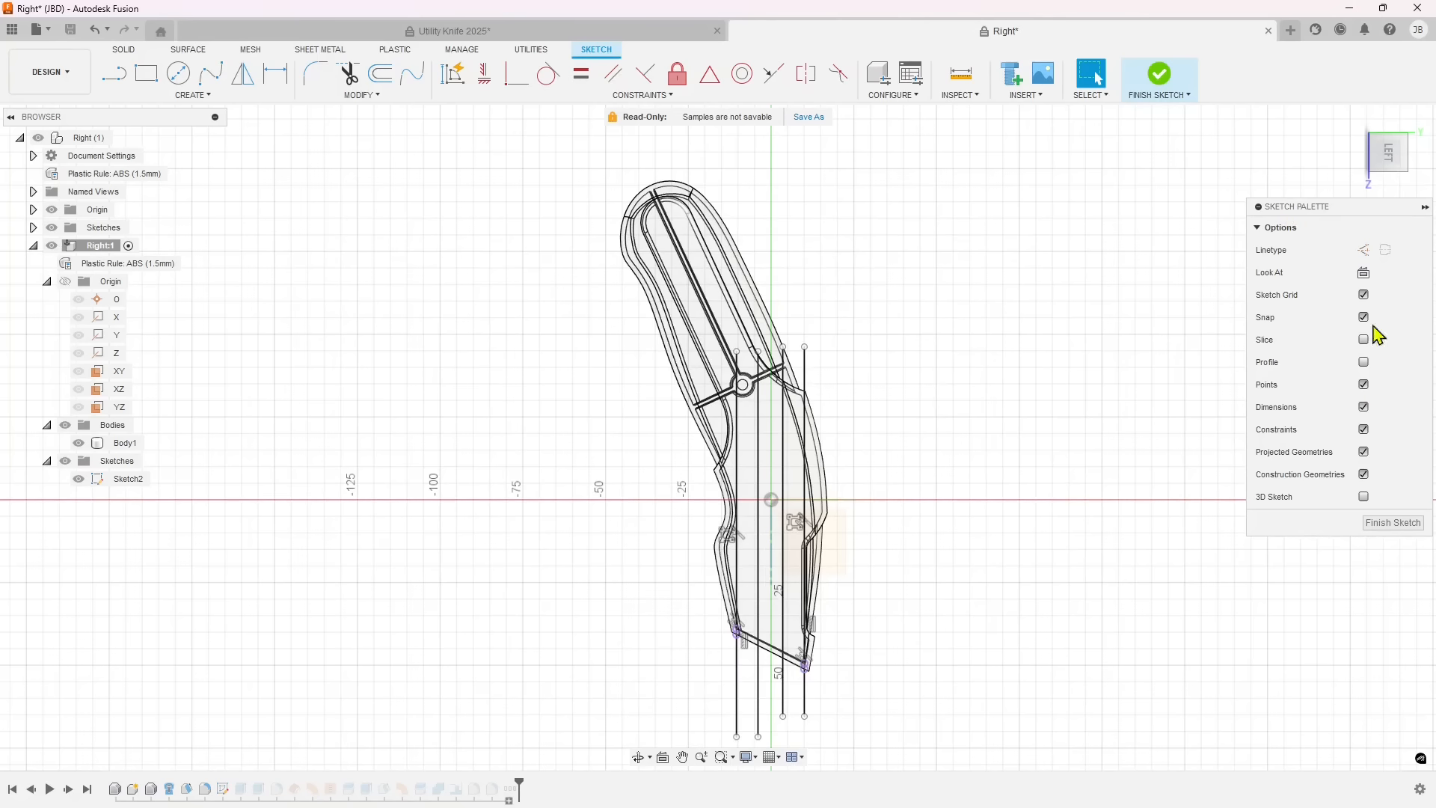
left_click(1396, 523)
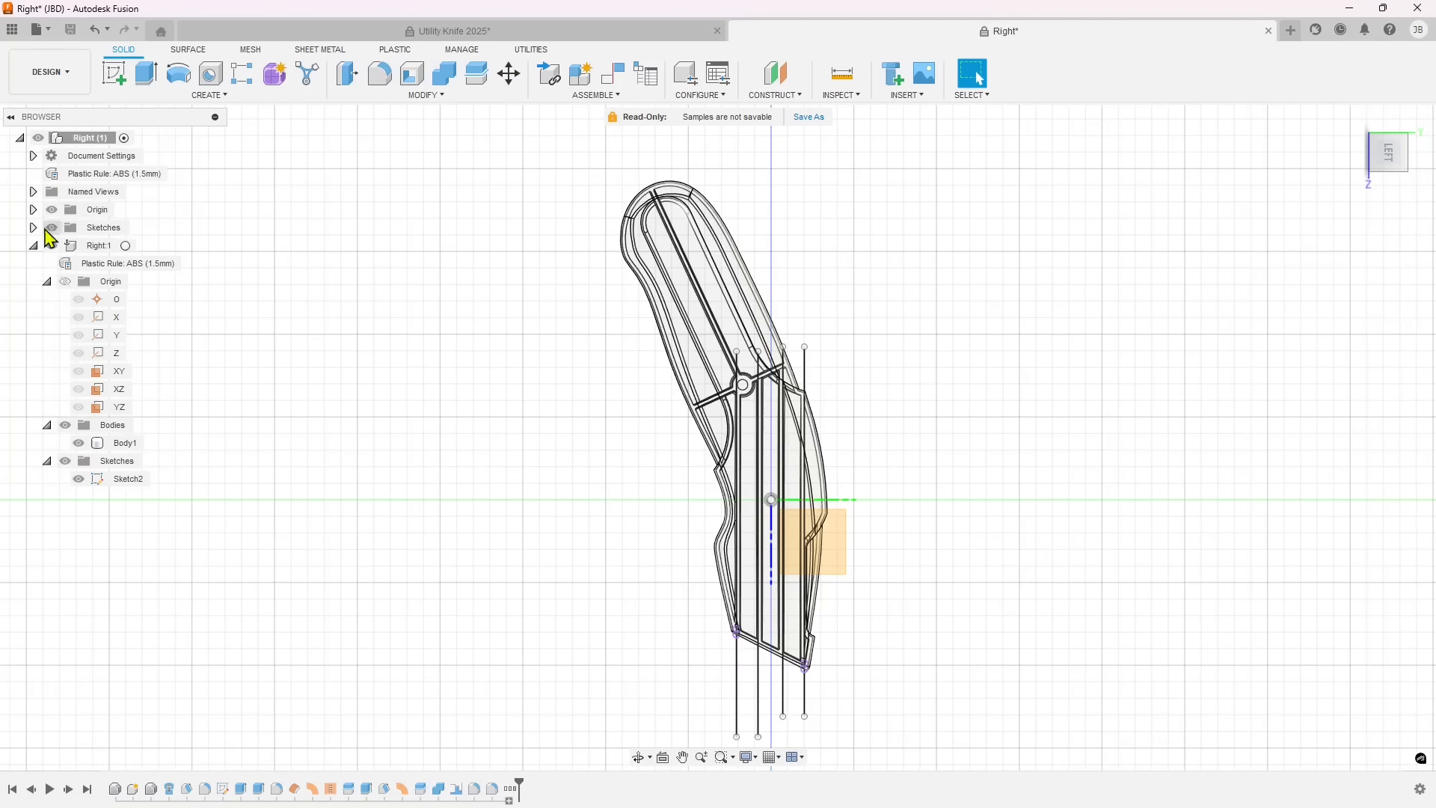
Close the Right document and return to the Utility Knife 2025 assembly.
left_click(508, 36)
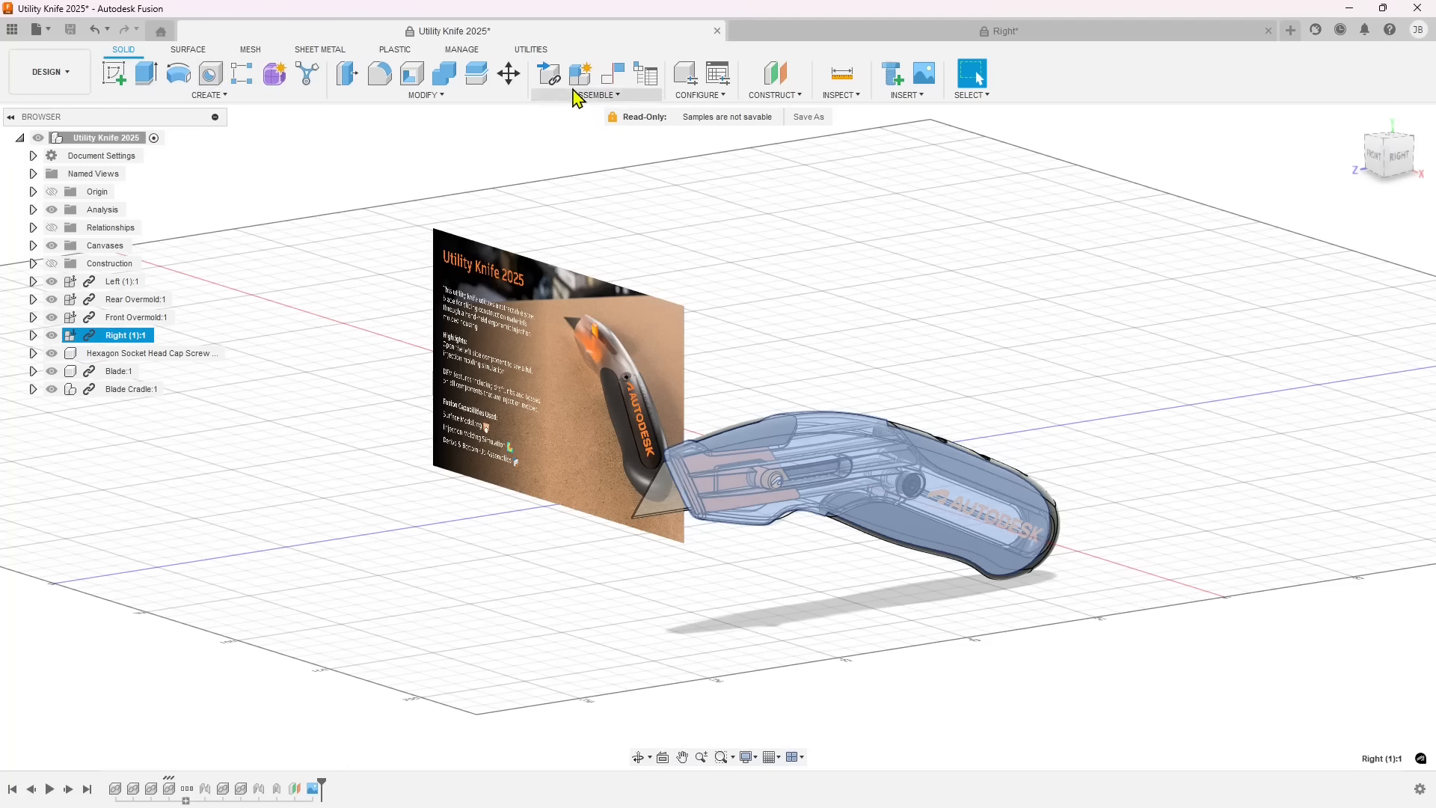
left_click(1013, 31)
left_click(1269, 30)
left_click(757, 419)
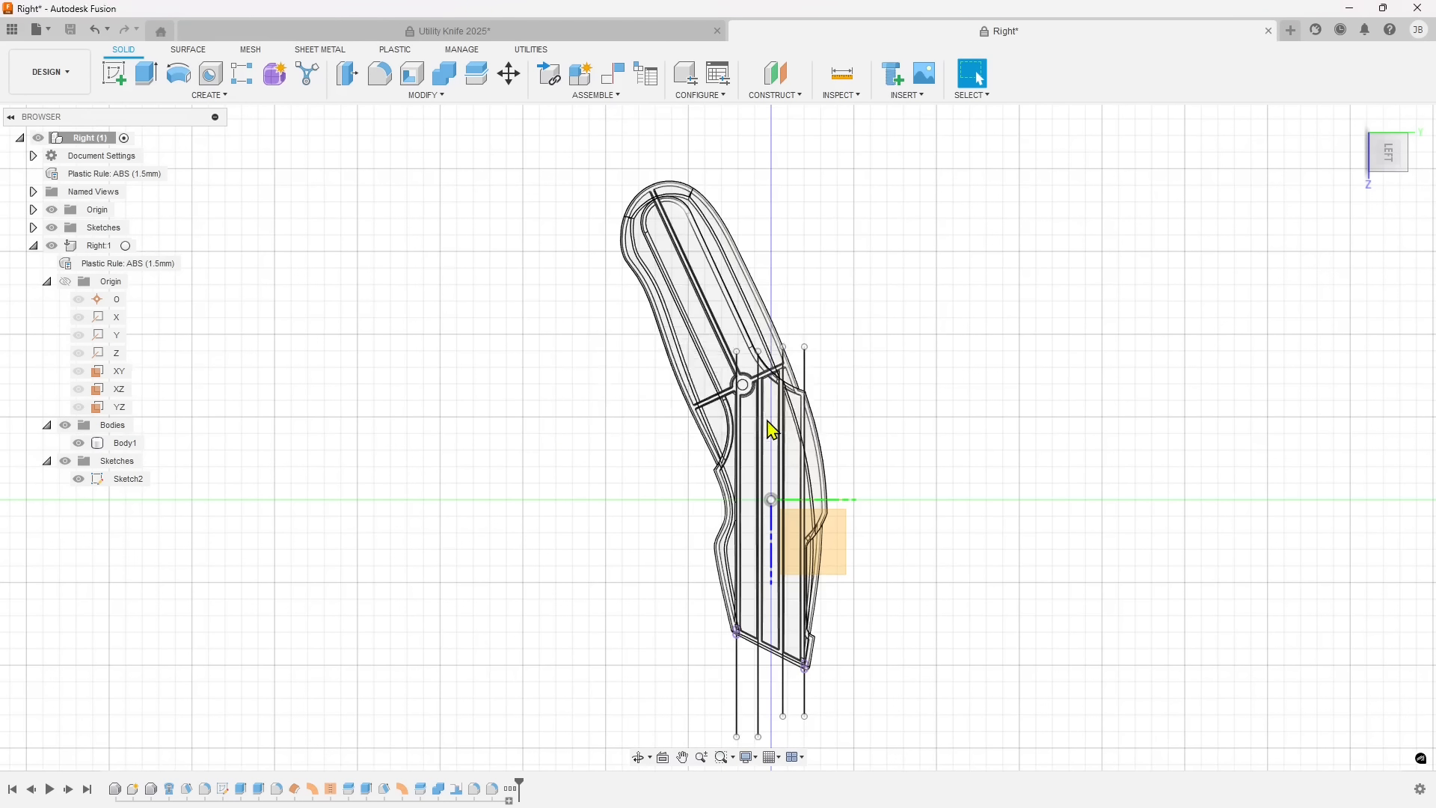
Open the Primary Assembly from the Gym Equipment folder of the Design Samples.
left_click(160, 33)
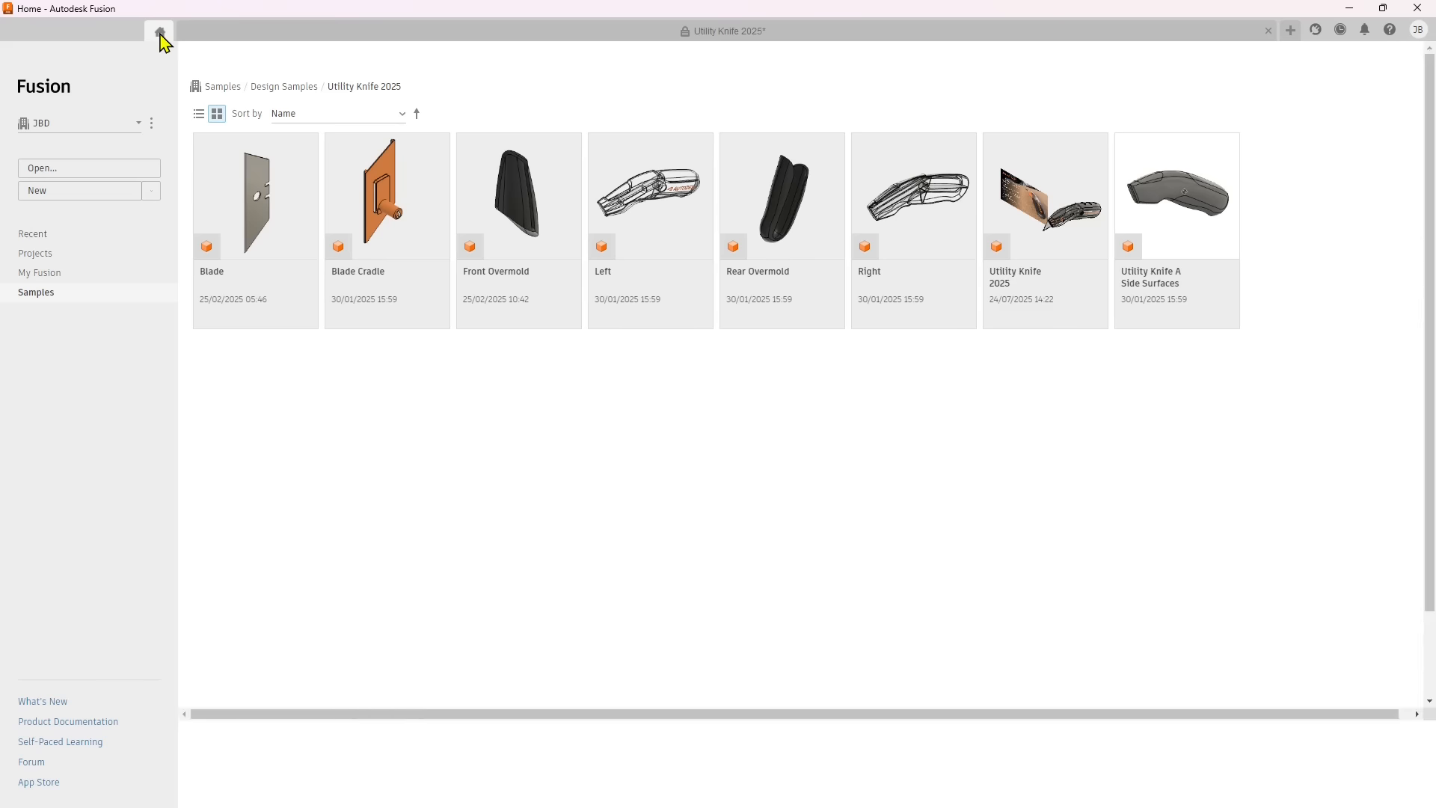
left_click(297, 90)
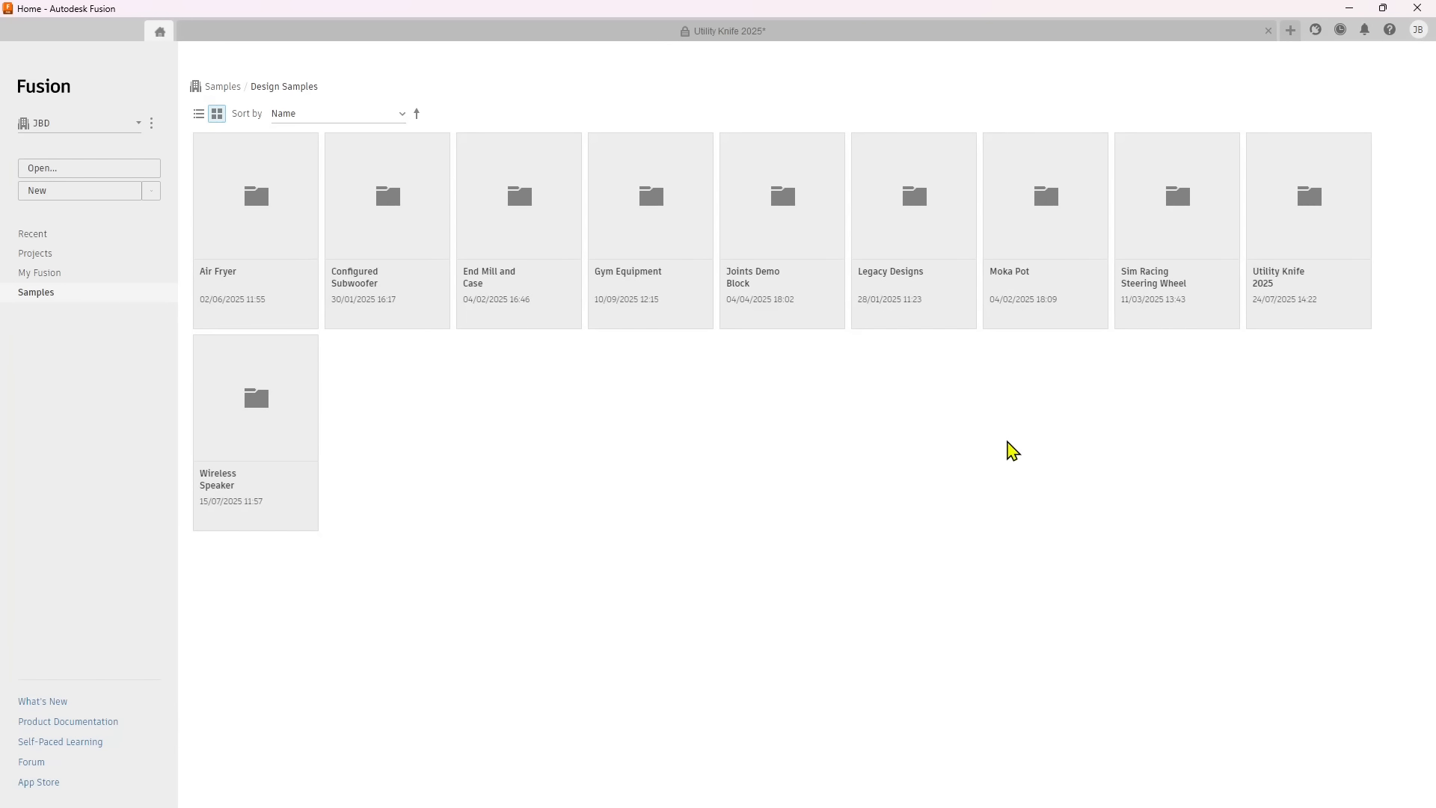
left_click(648, 225)
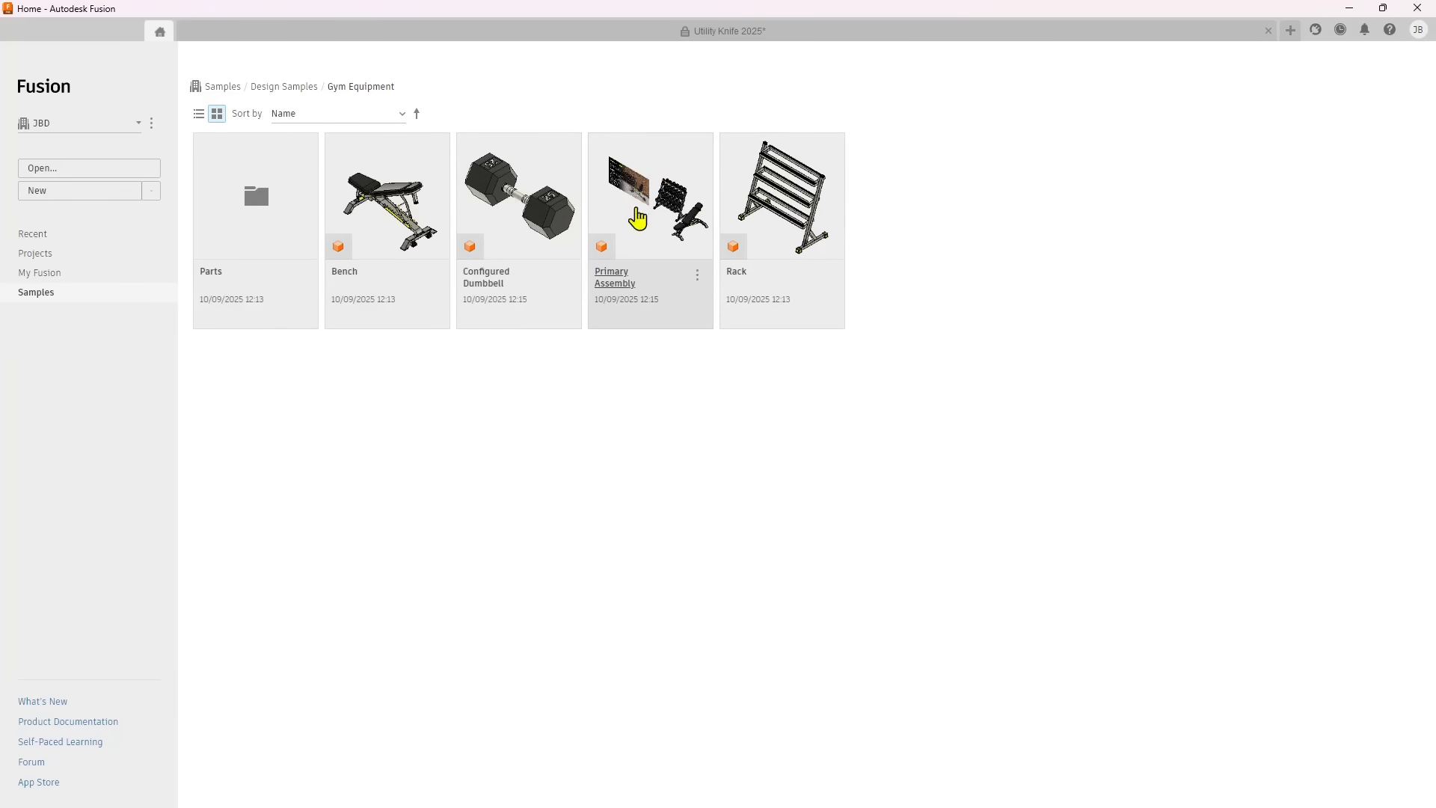
double_click(666, 224)
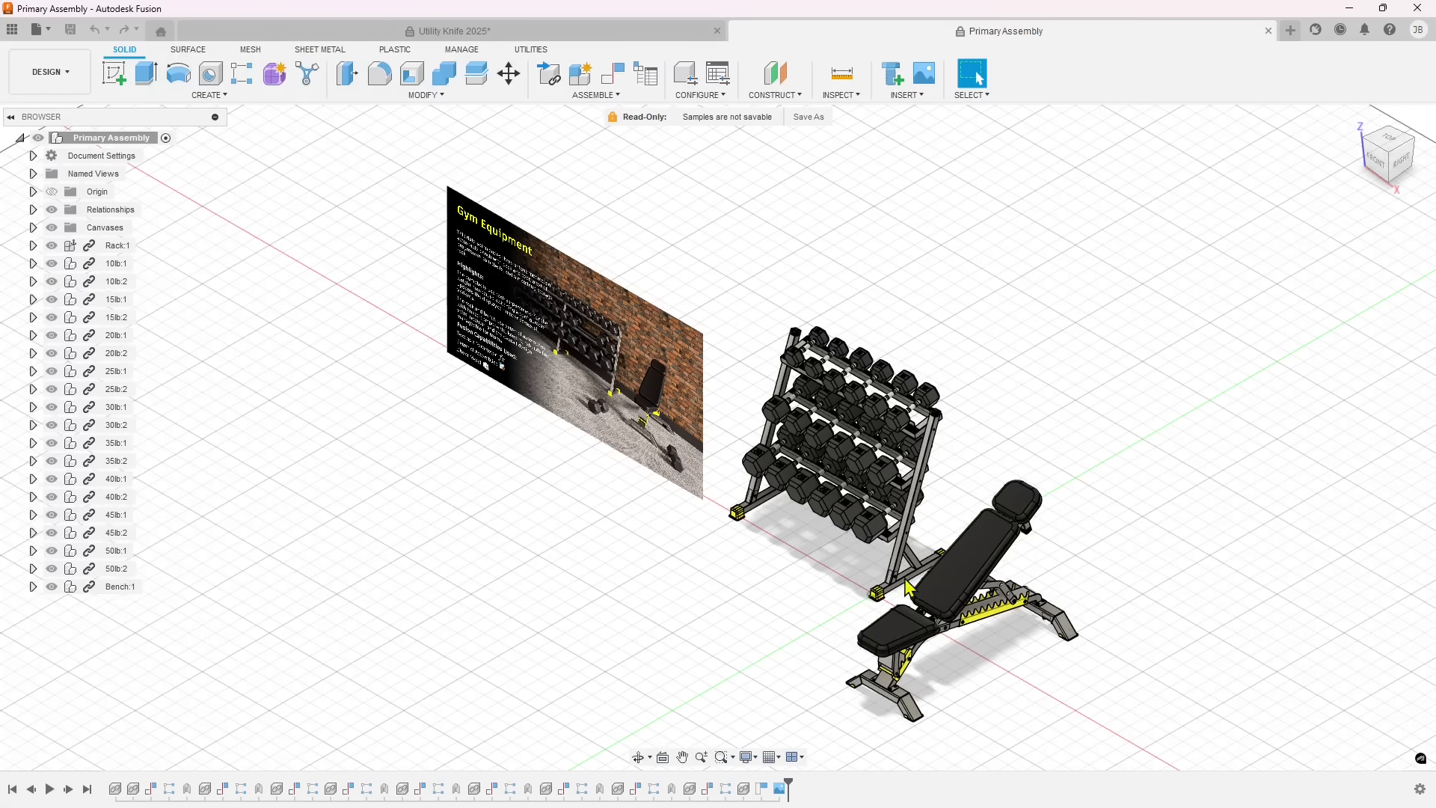
middle_click_drag(721, 565, 338, 403, "shift")
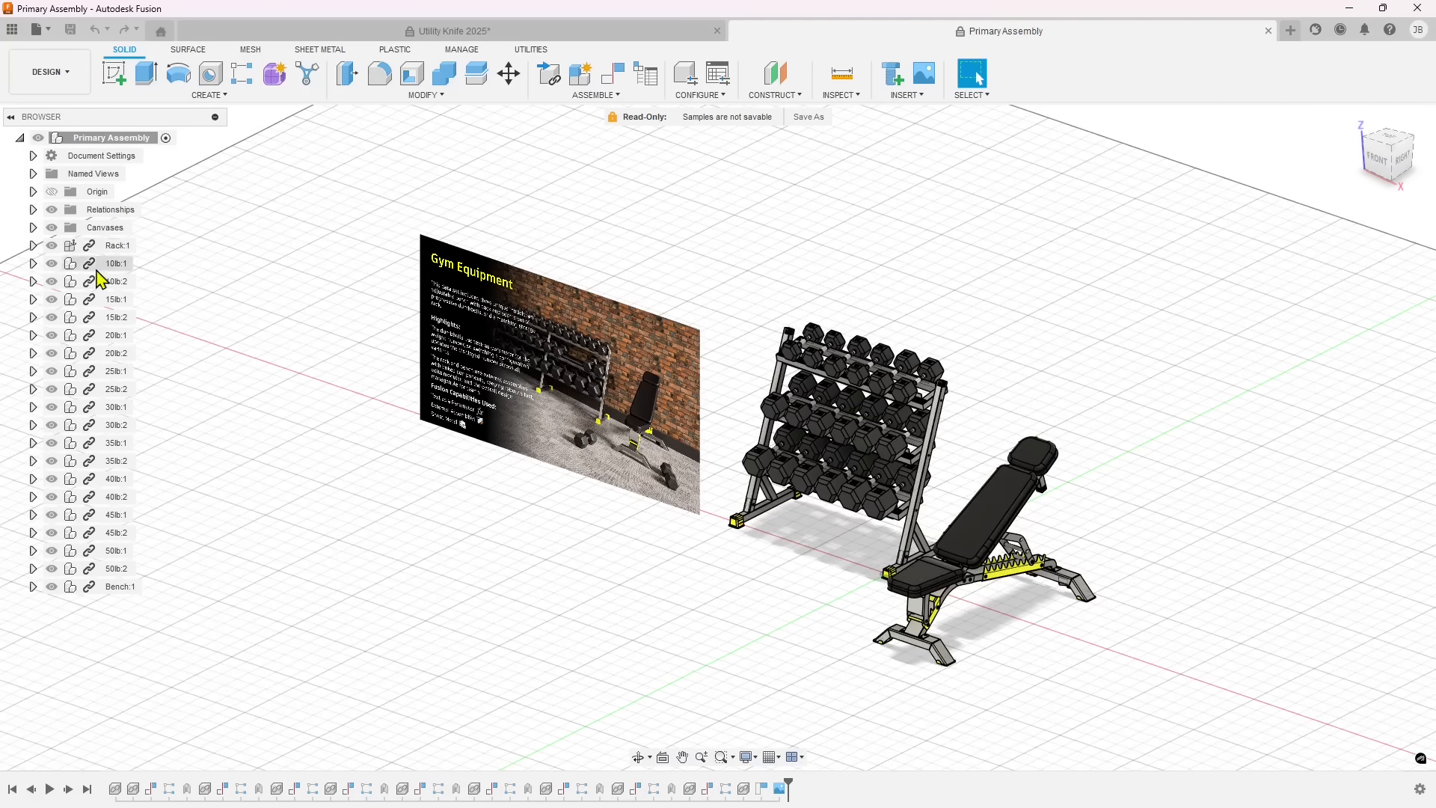
Permanently delete the Bench:1 component from the gym assembly, including the features that reference it.
left_click(118, 589)
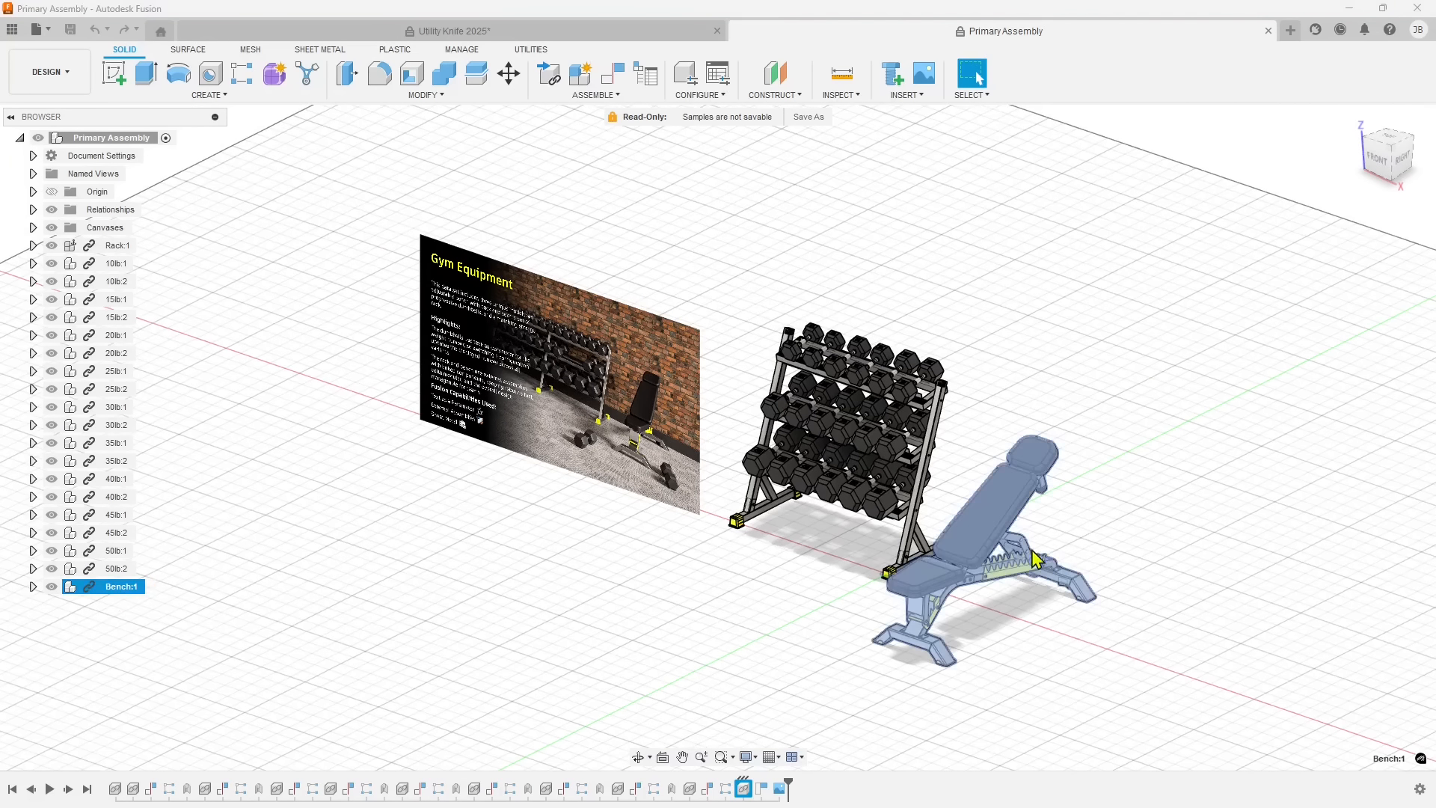
right_click(130, 592)
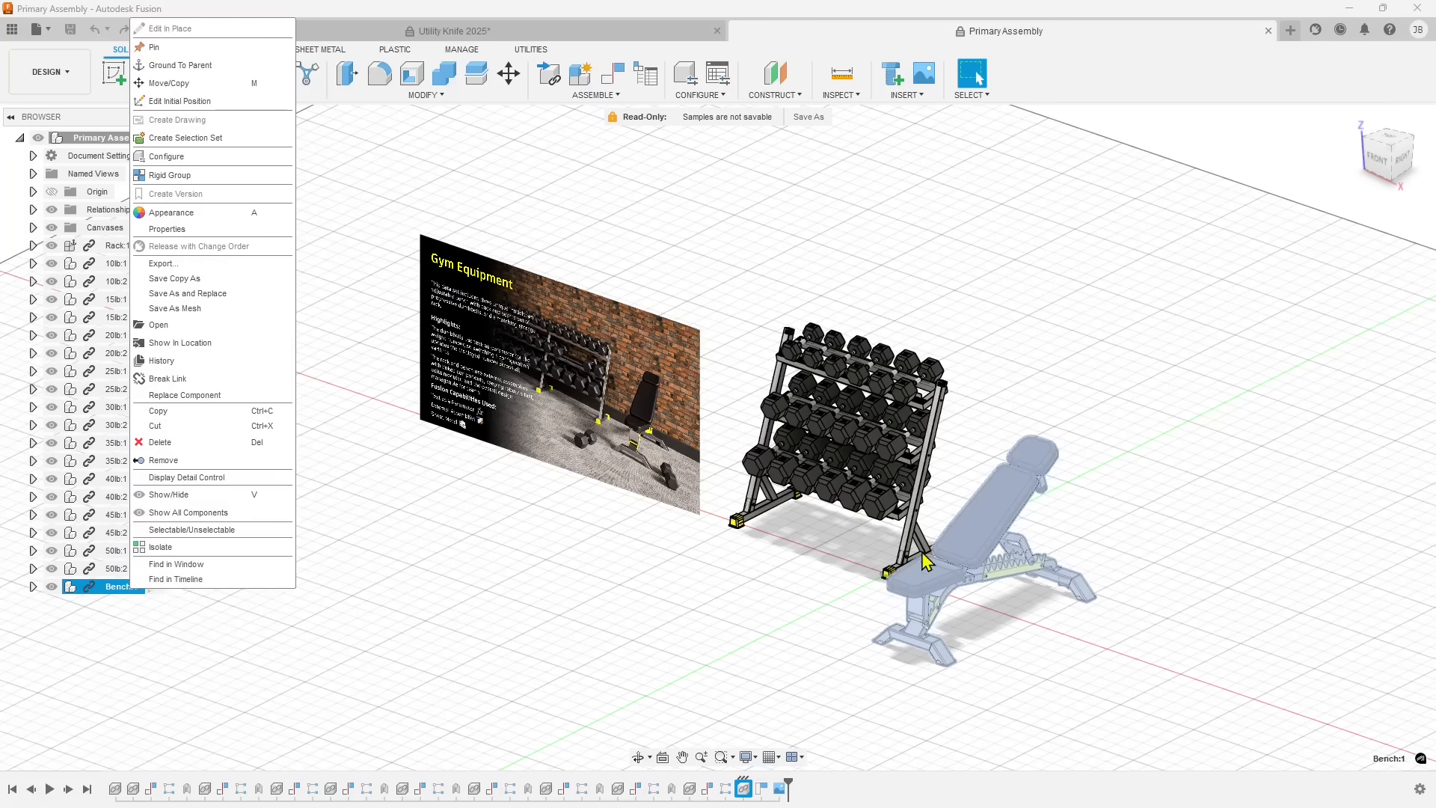
right_click(970, 540)
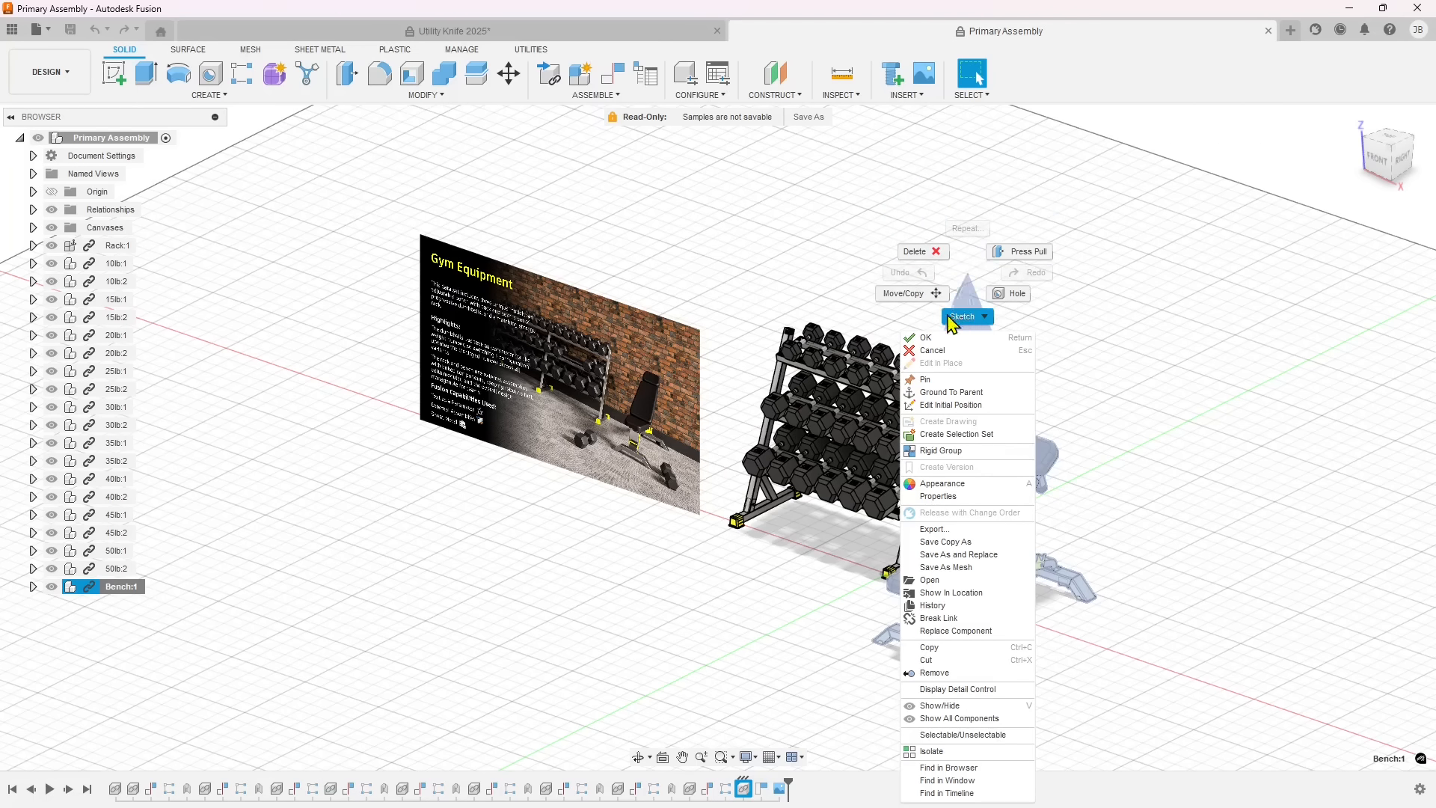
left_click(922, 252)
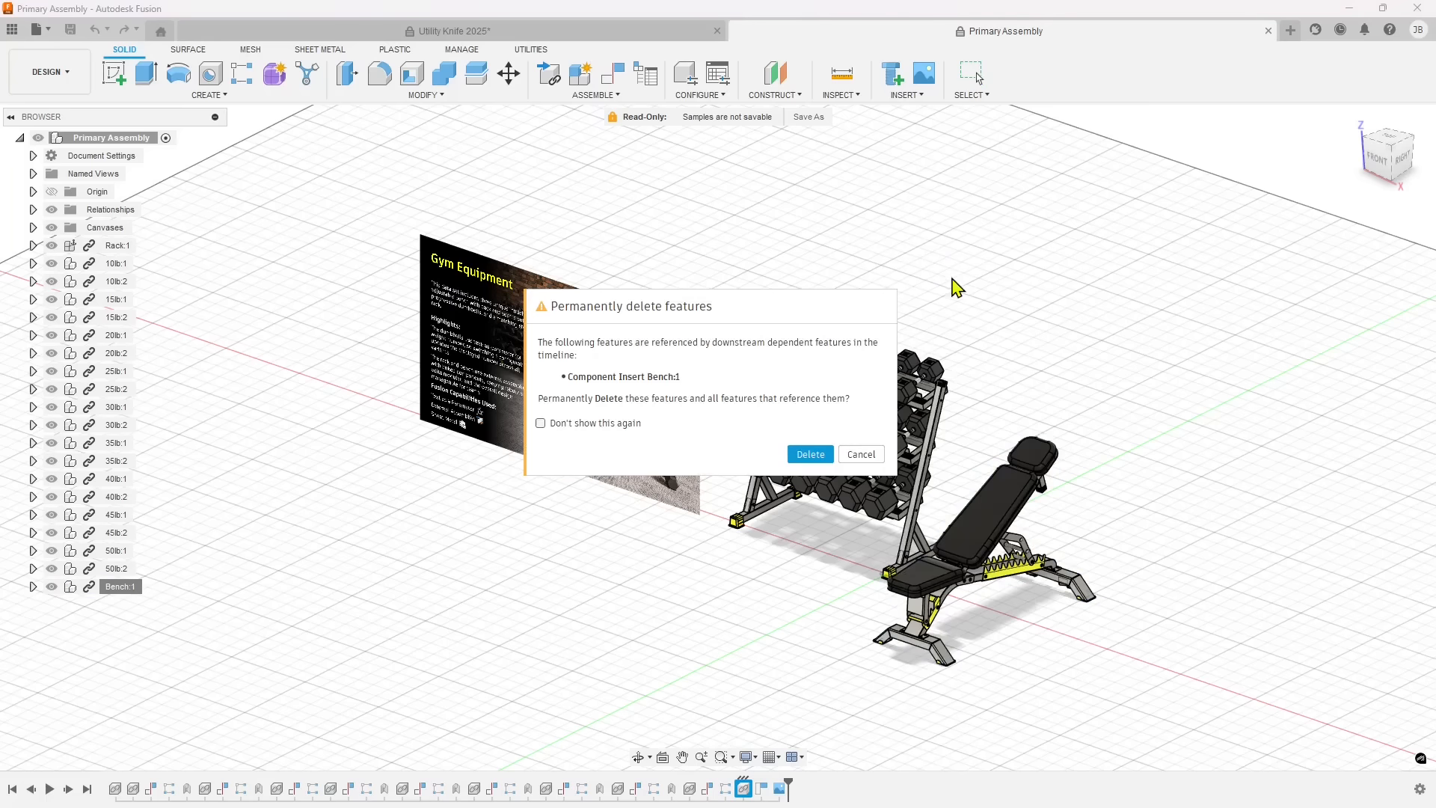
left_click(810, 454)
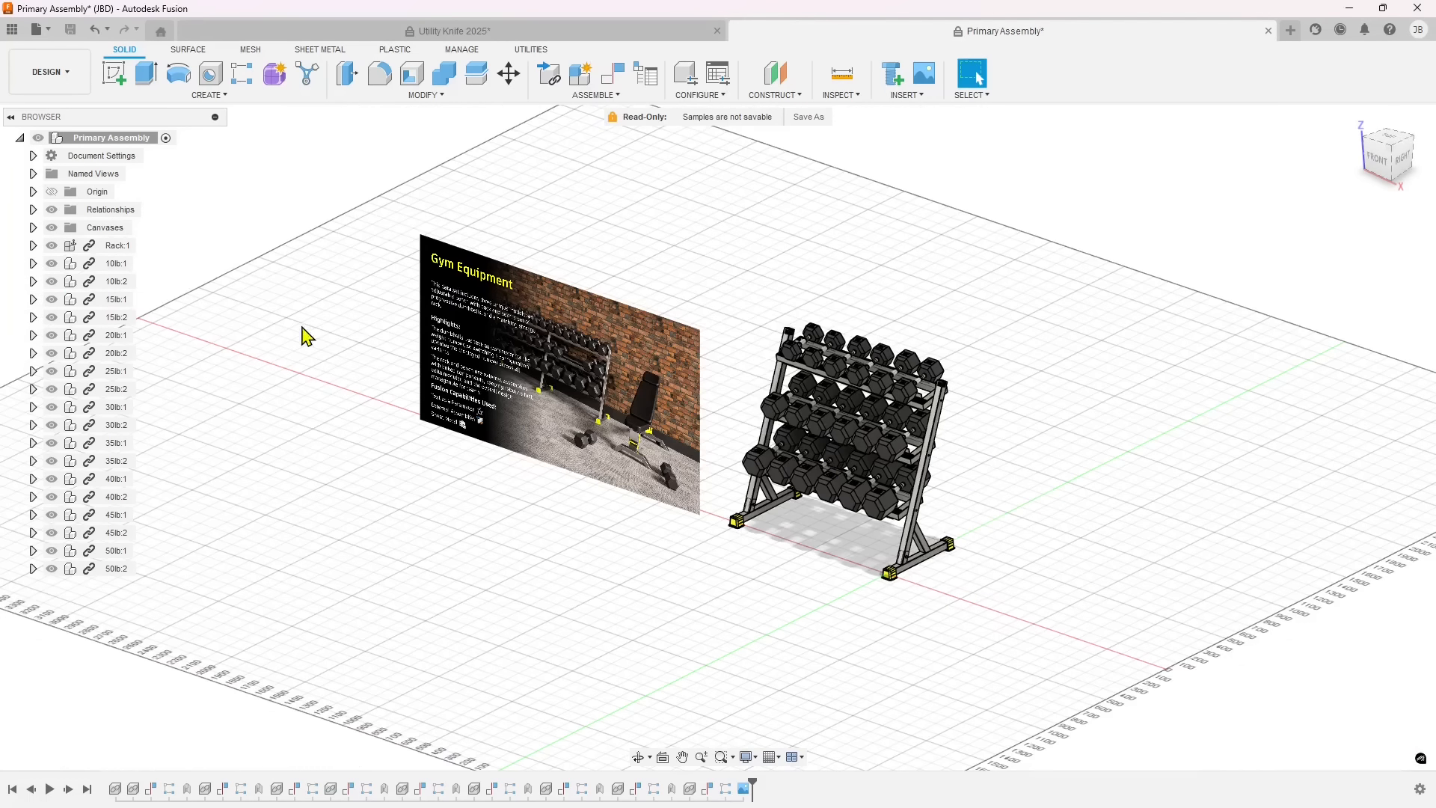
Open the linked 40lb:2 dumbbell from the rack as its own document.
mouse_move(589, 509)
middle_mouse_down("shift")
mouse_move(634, 504)
mouse_move(594, 500)
middle_mouse_up("shift")
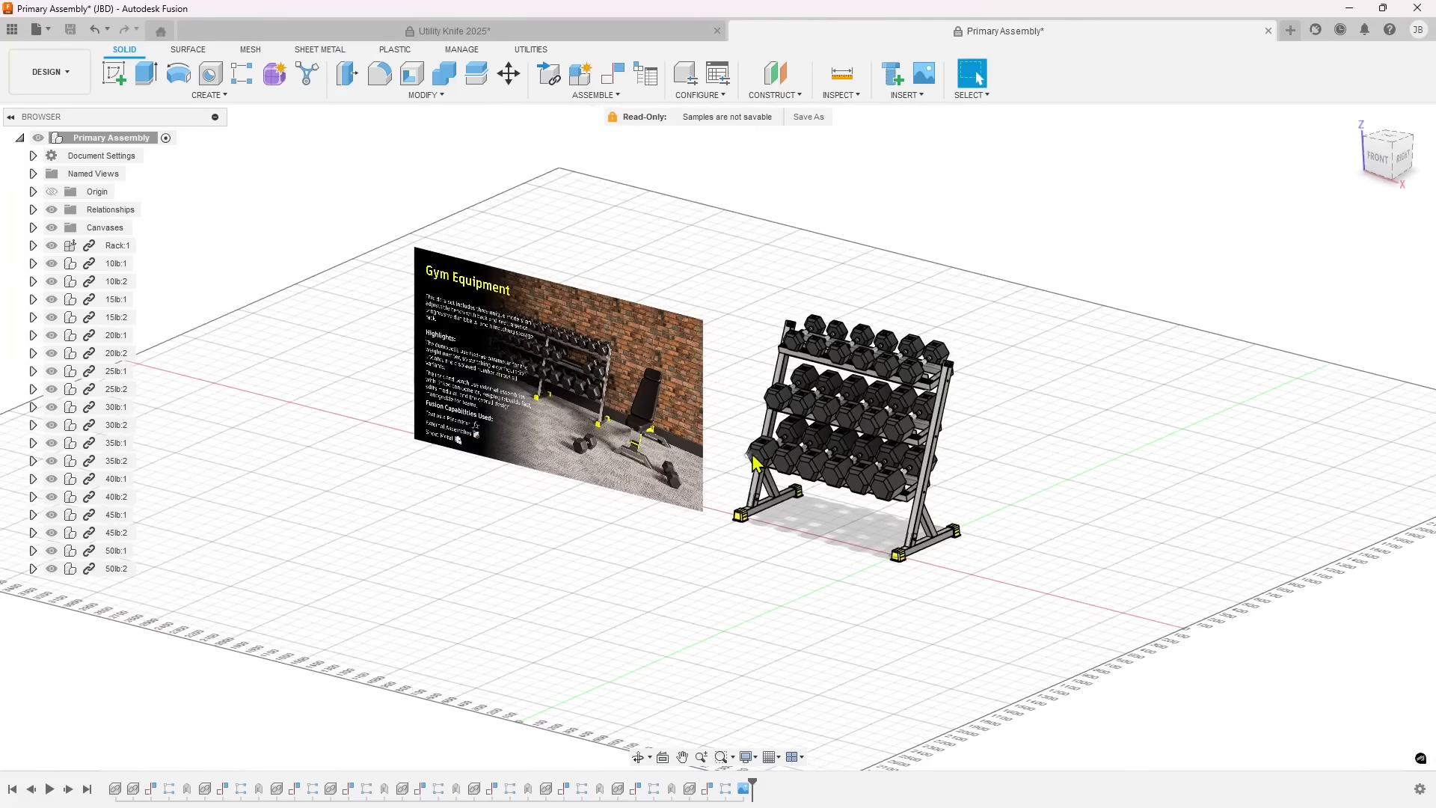
left_click(807, 408)
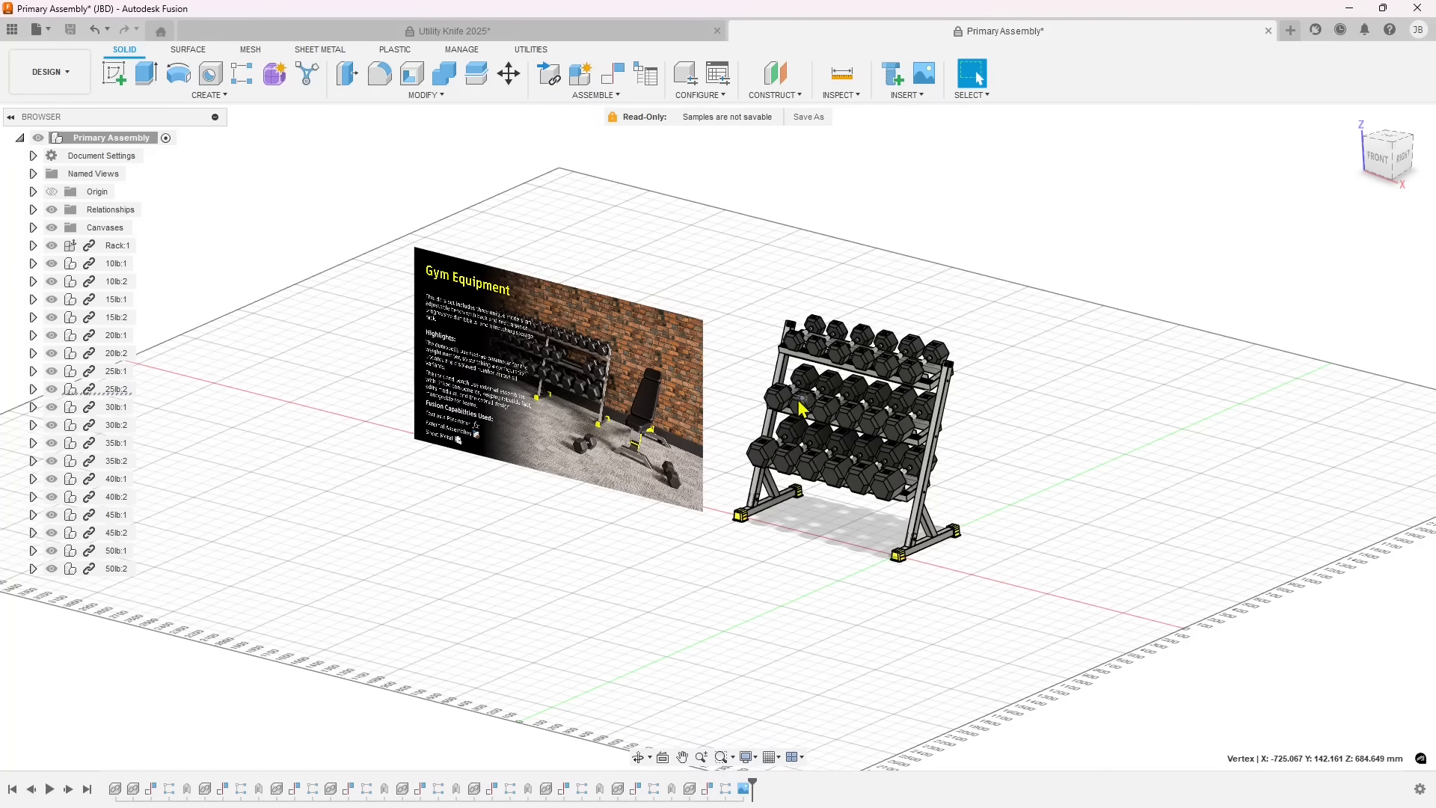
left_click(116, 496)
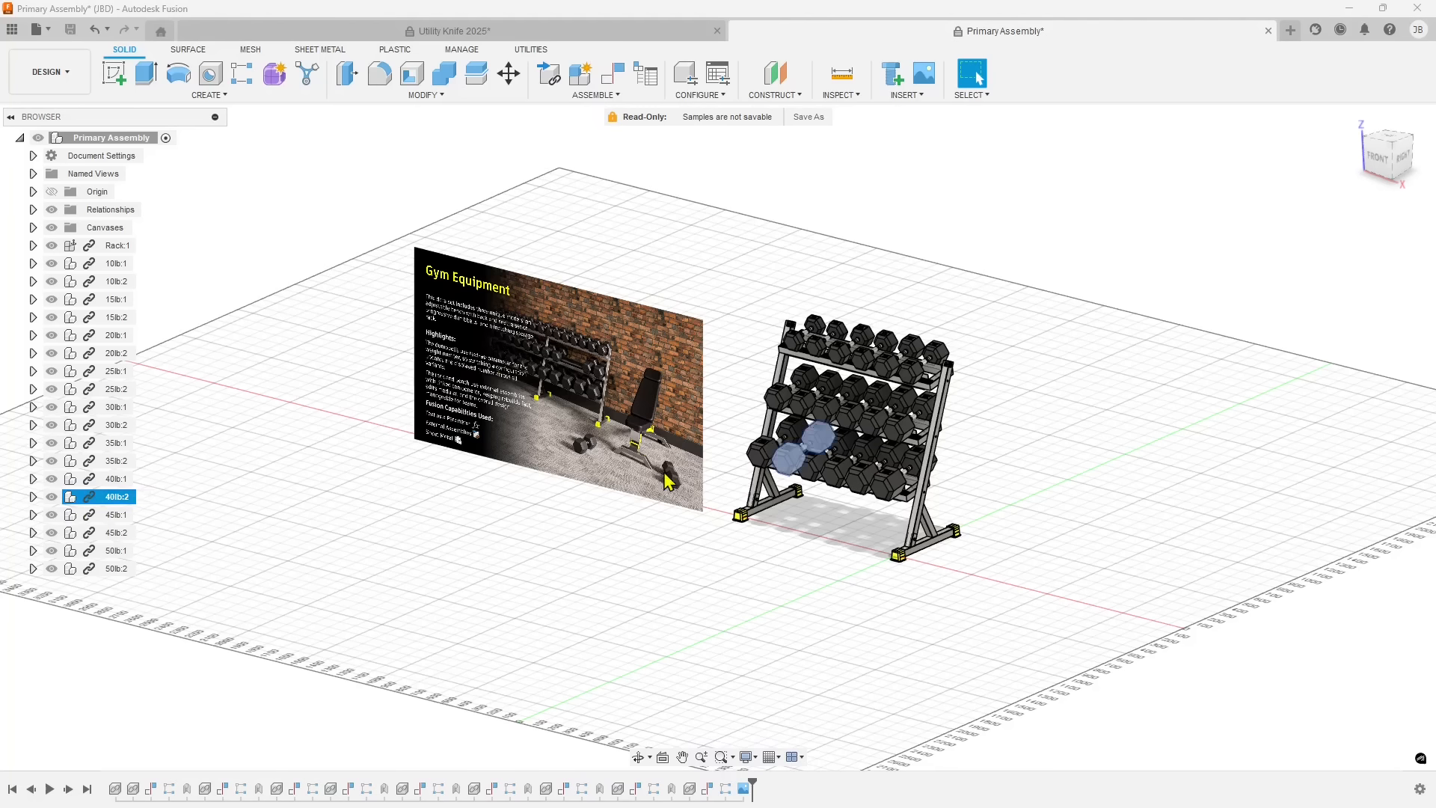
right_click(787, 465)
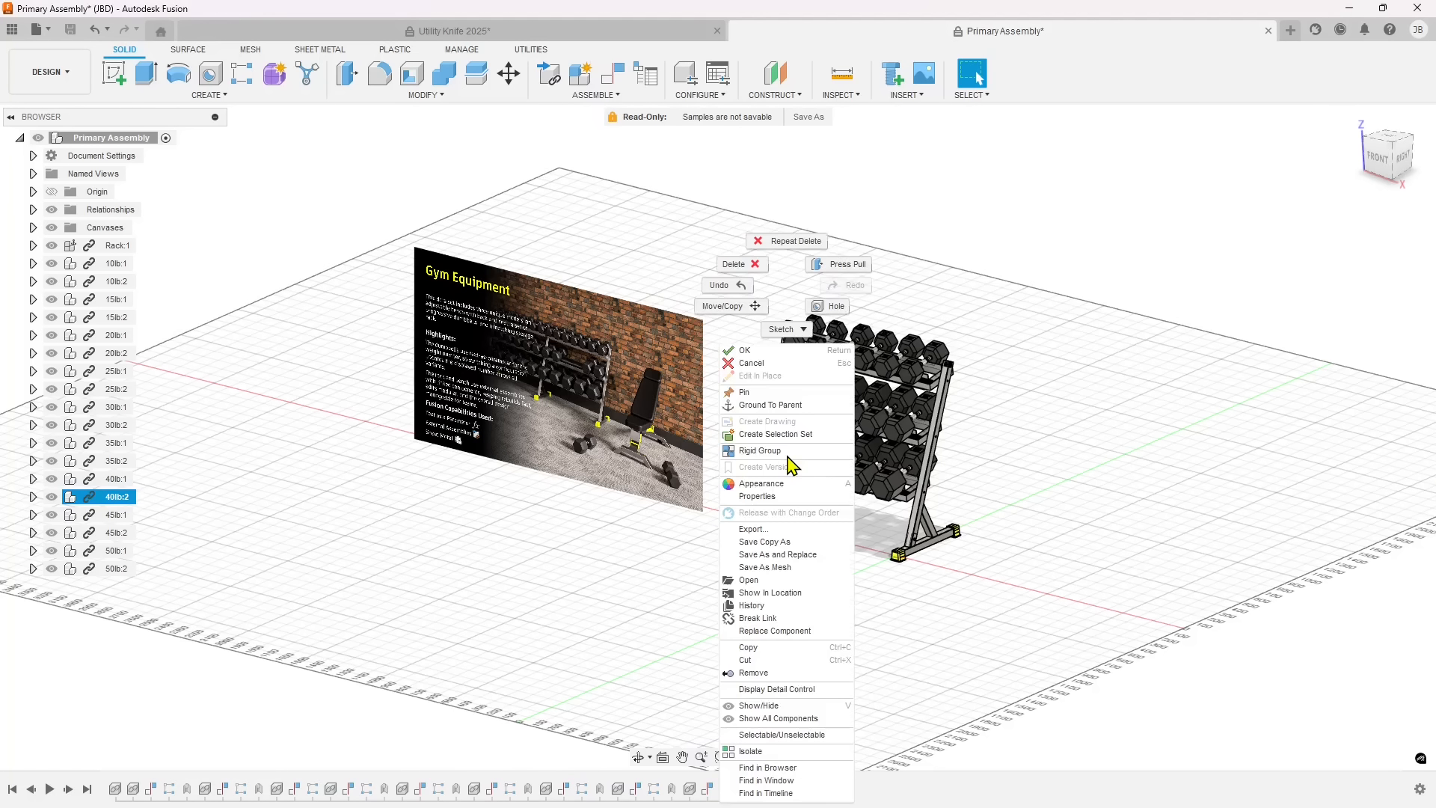
left_click(769, 582)
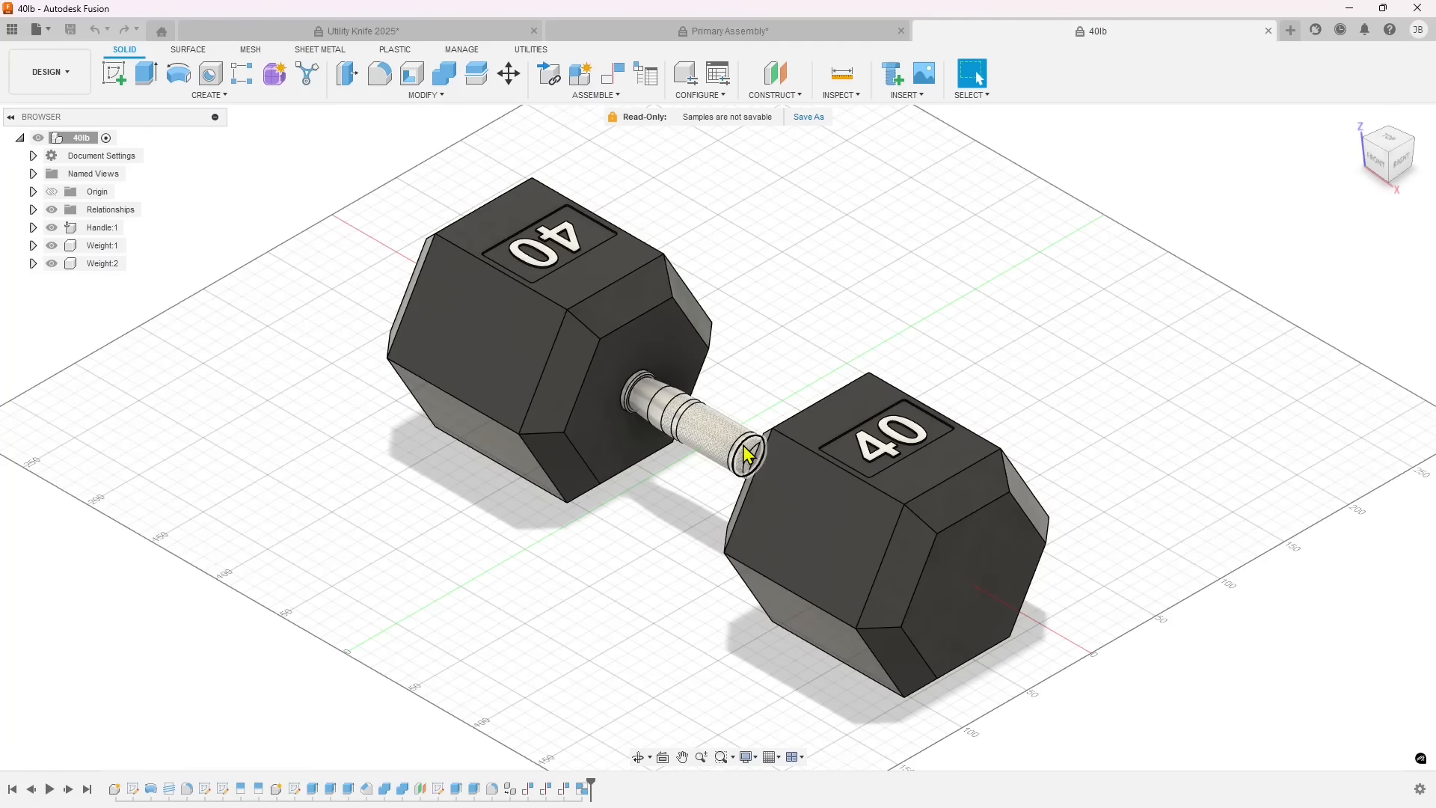
Highlight Weight:2 of the 40lb dumbbell and expand its contents to list the bodies it contains.
middle_click_drag(552, 464, 793, 419, "shift")
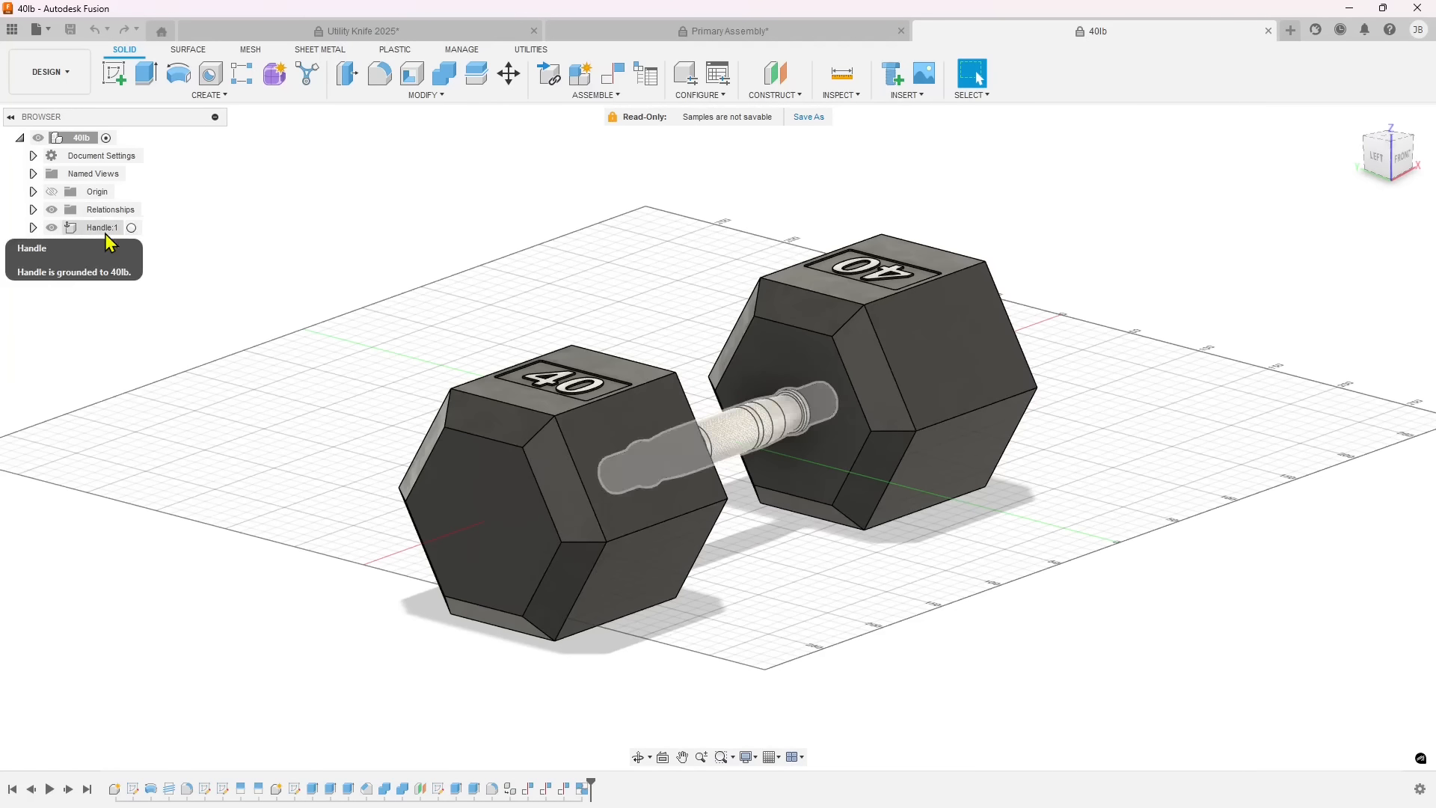
left_click(98, 263)
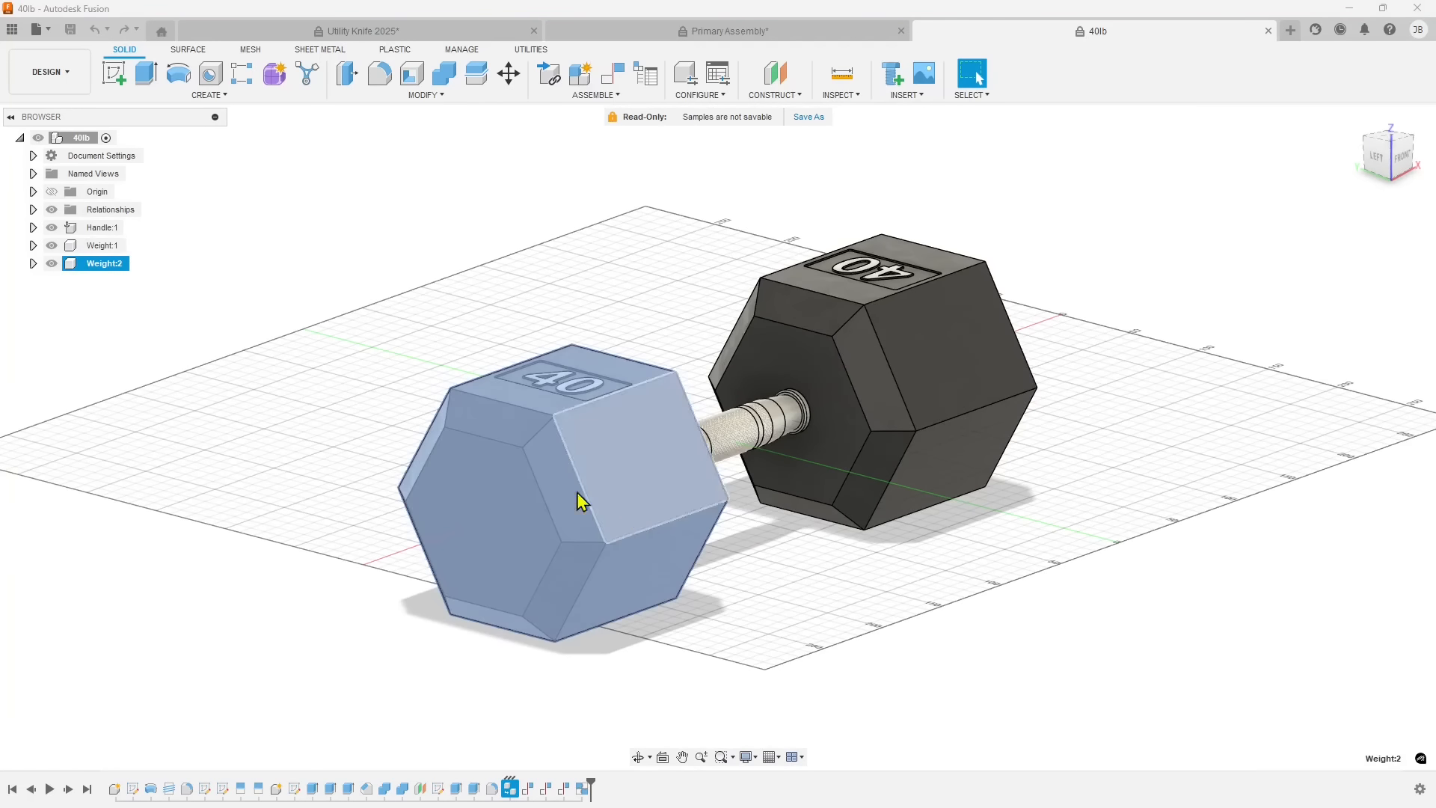
middle_click_drag(581, 500, 481, 509, "shift")
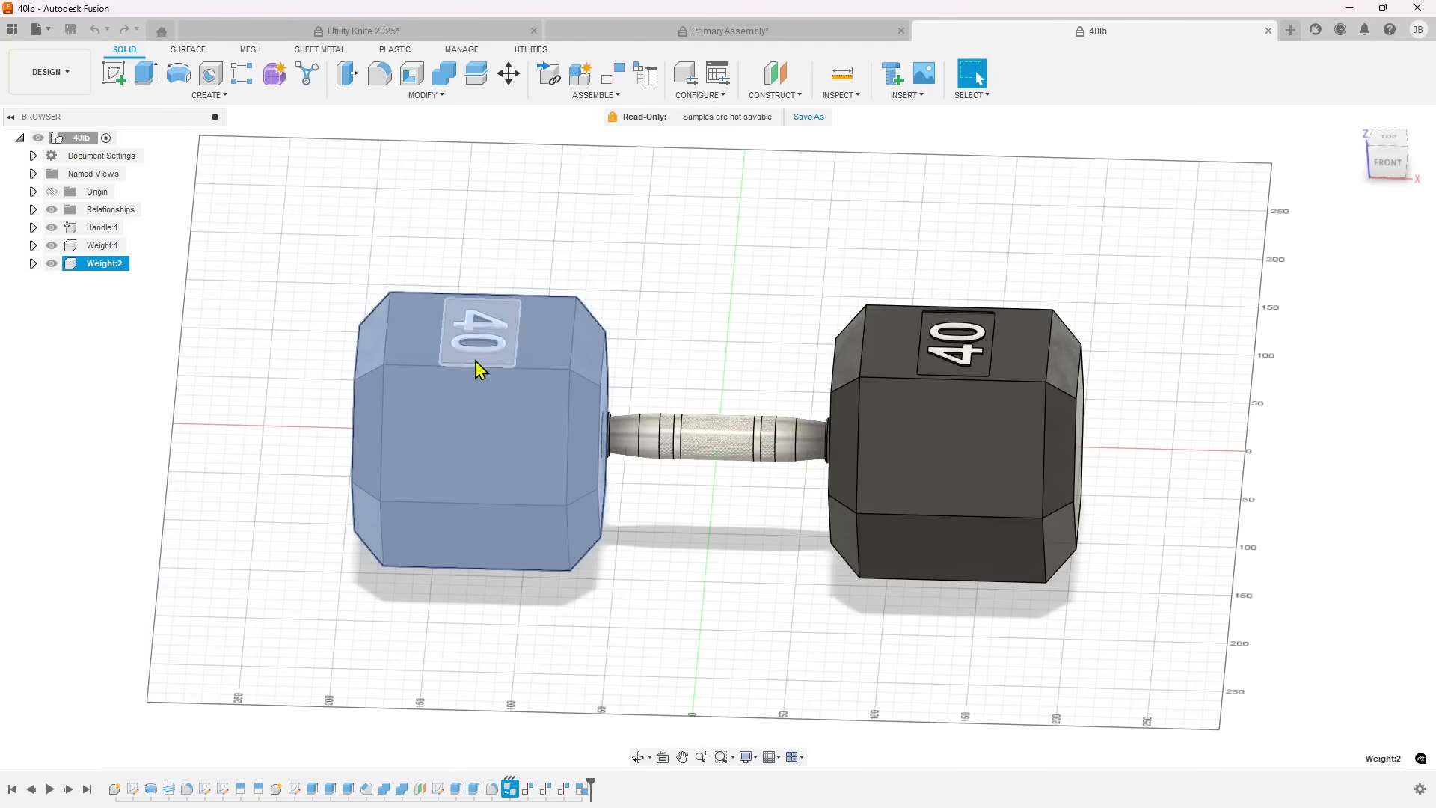
left_click(33, 263)
left_click(47, 299)
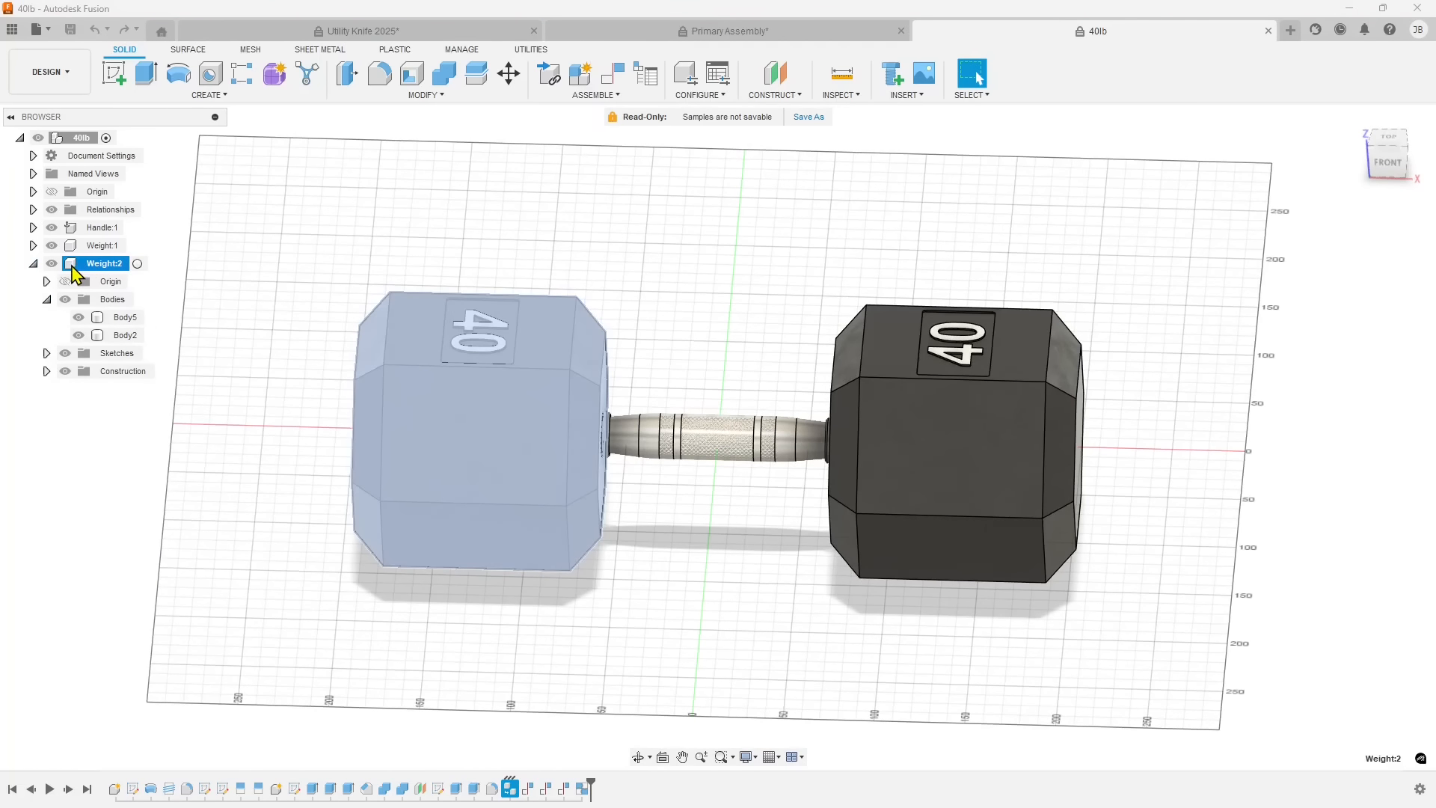
Highlight Body5 and Body2 of Weight:2 in turn and inspect the commands available for Body2.
left_click(124, 317)
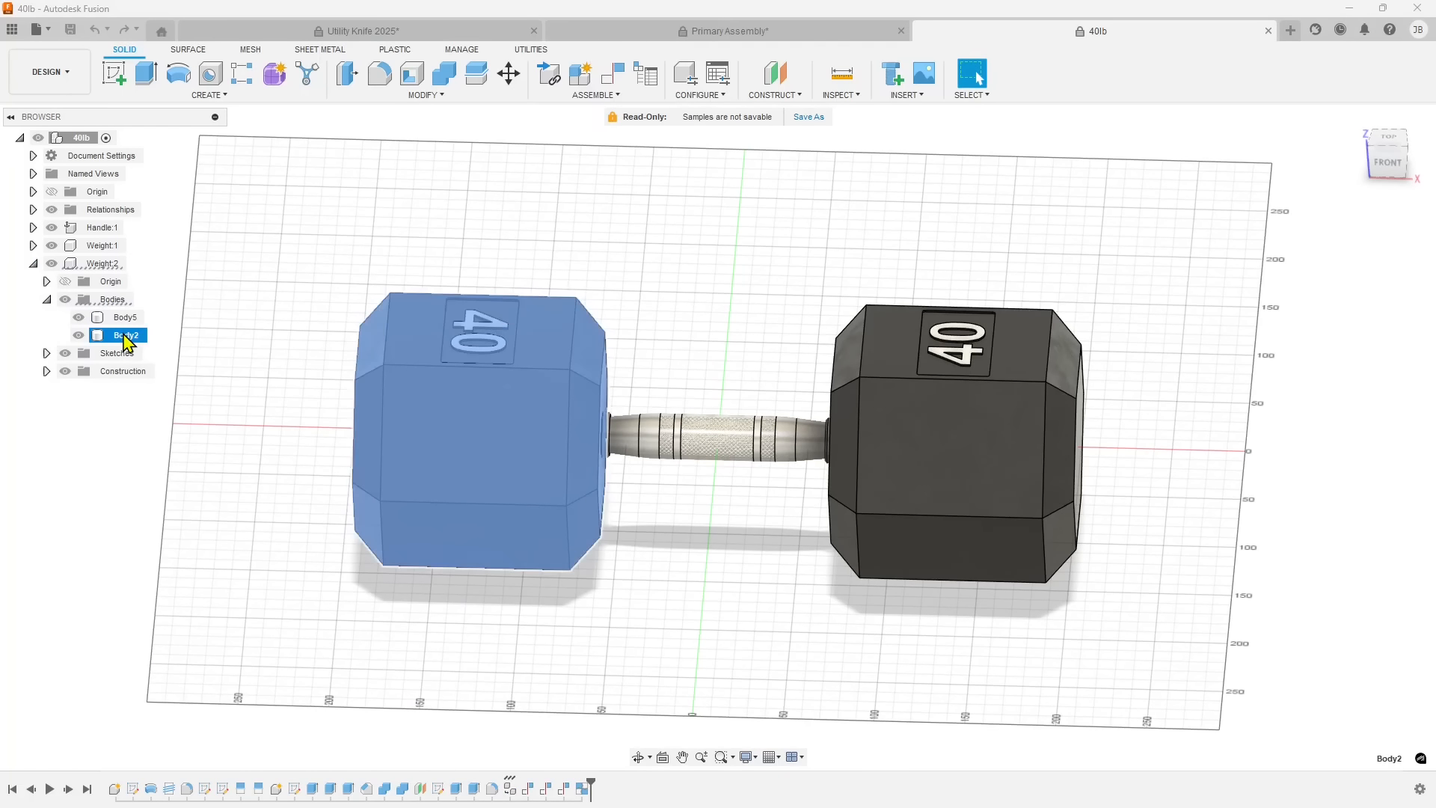
left_click(128, 343)
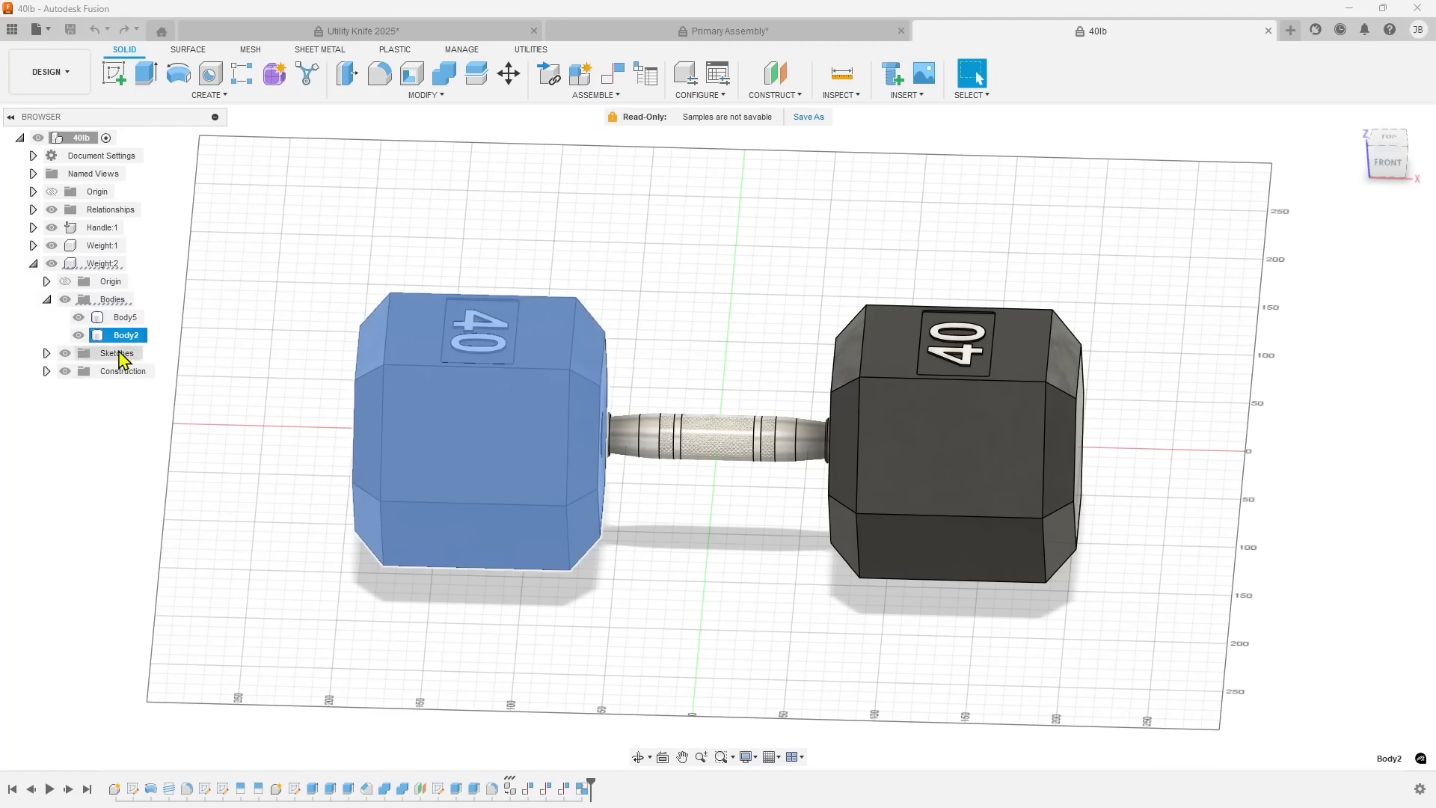
middle_click_drag(271, 510, 315, 504, "shift")
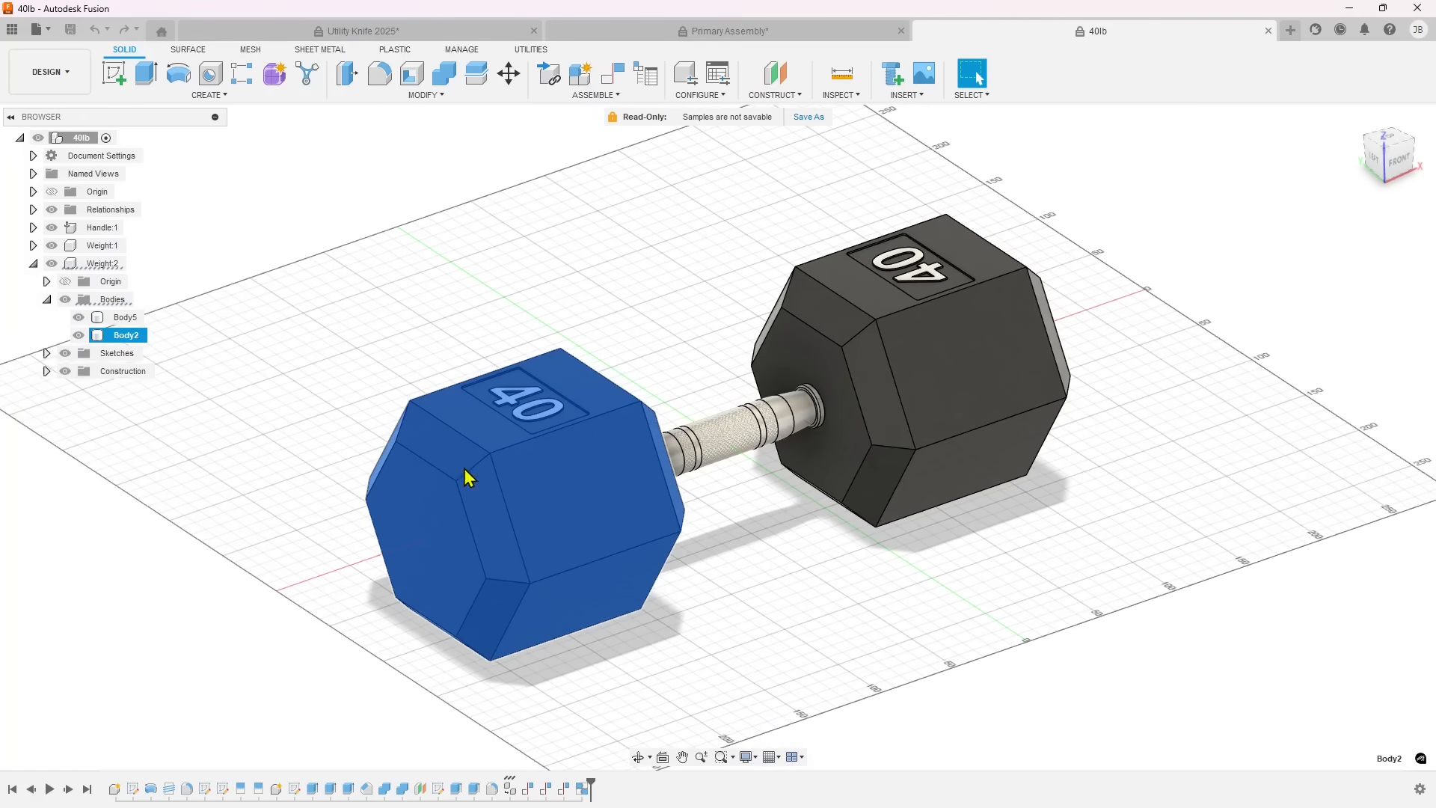
right_click(113, 335)
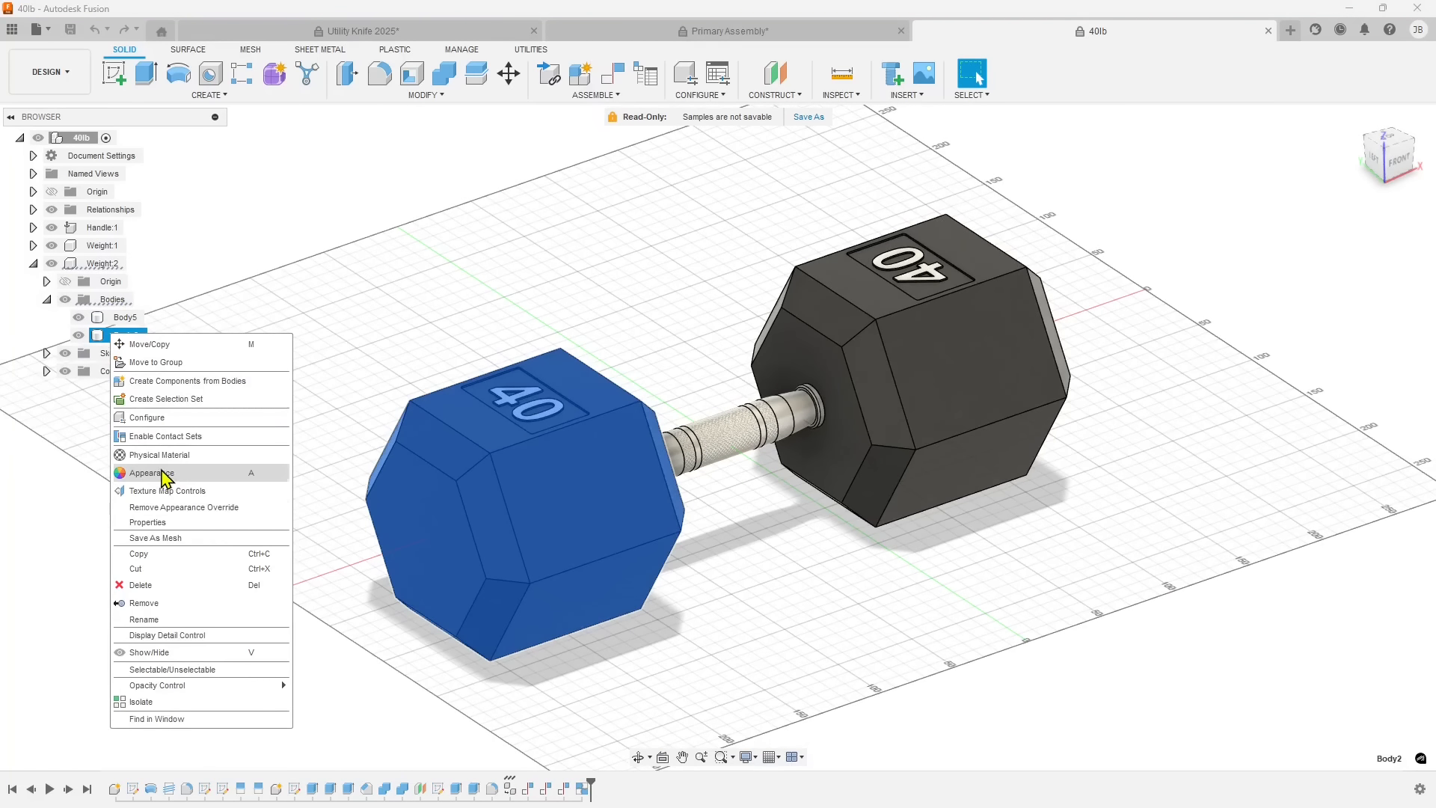
left_click(59, 486)
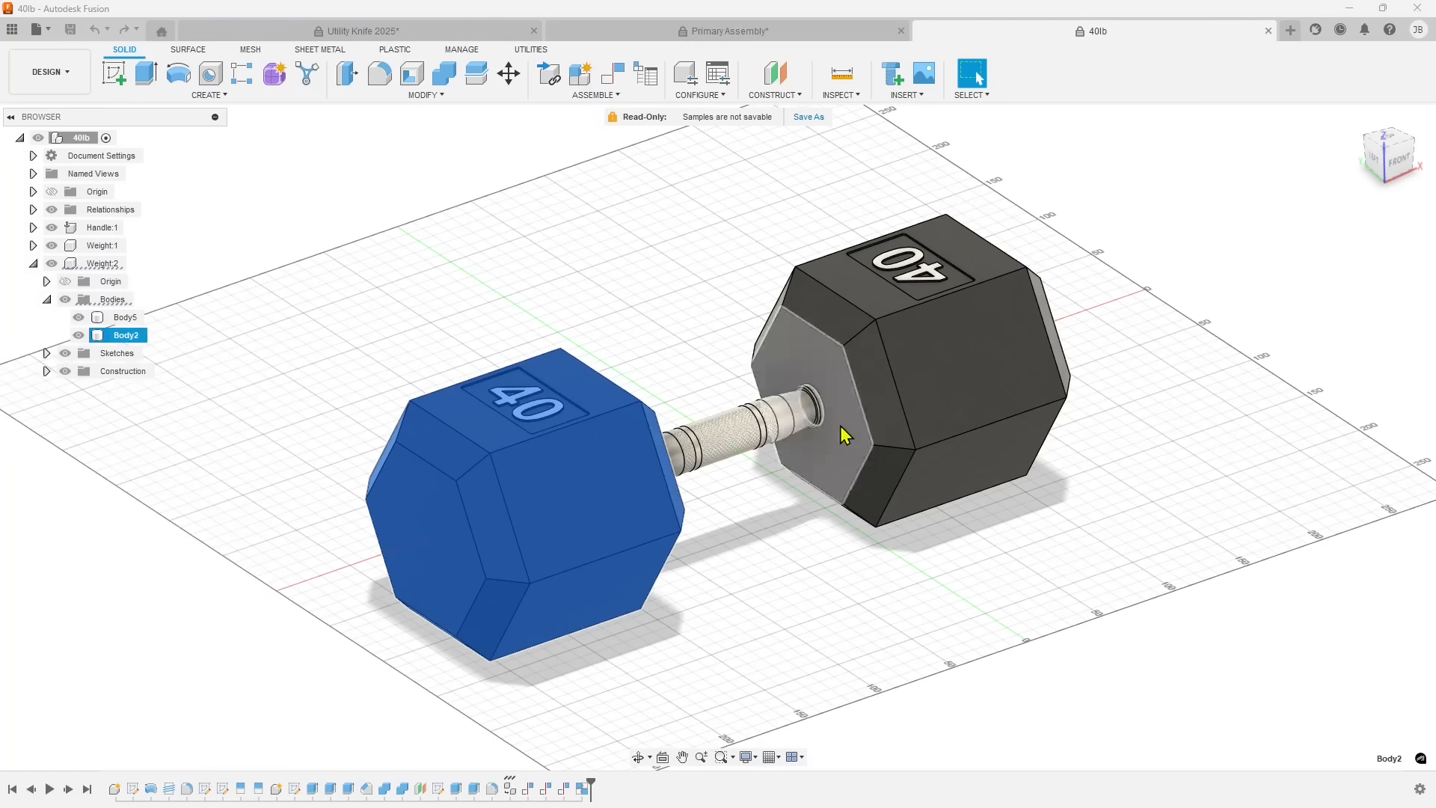
Inspect the dumbbell's handle and the other weight by selecting an edge, a face and the raised 40, and clear the selection.
middle_click_drag(863, 559, 788, 539, "shift")
left_click(754, 447)
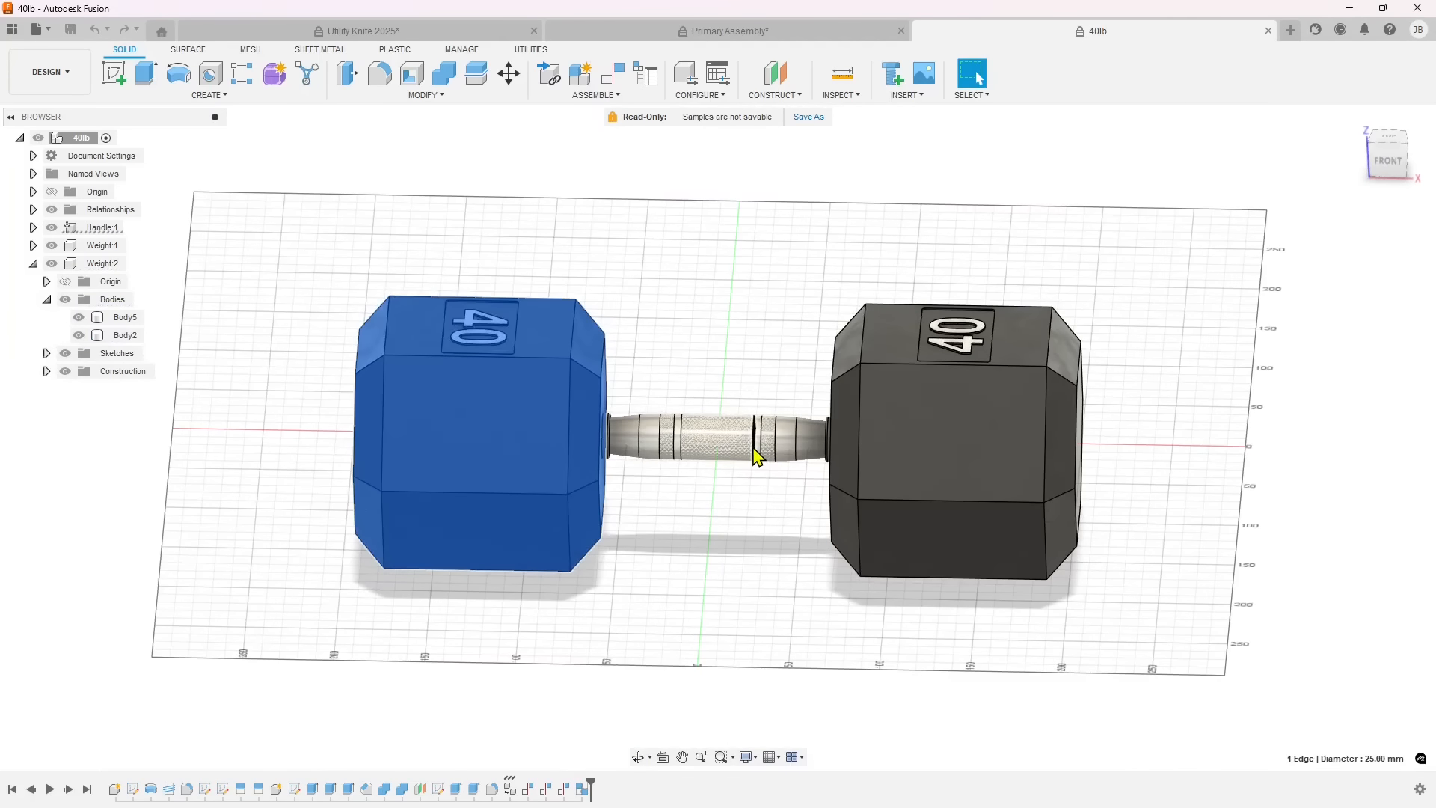
left_click(877, 419)
left_click(956, 329)
left_click(819, 292)
middle_click_drag(501, 433, 556, 415, "shift")
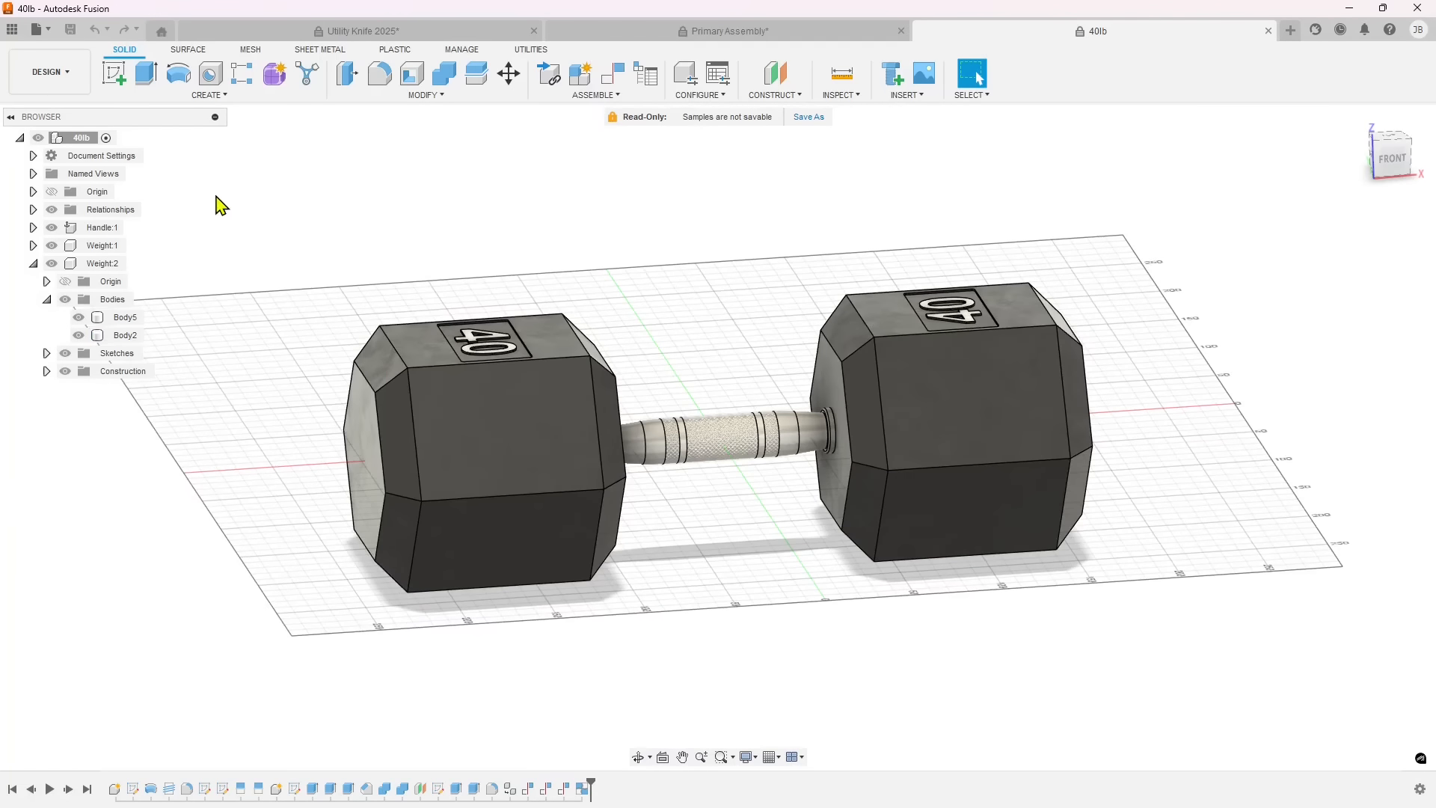
Close the 40lb and Primary Assembly documents and display the hub's projects on the Home page.
left_click(1268, 30)
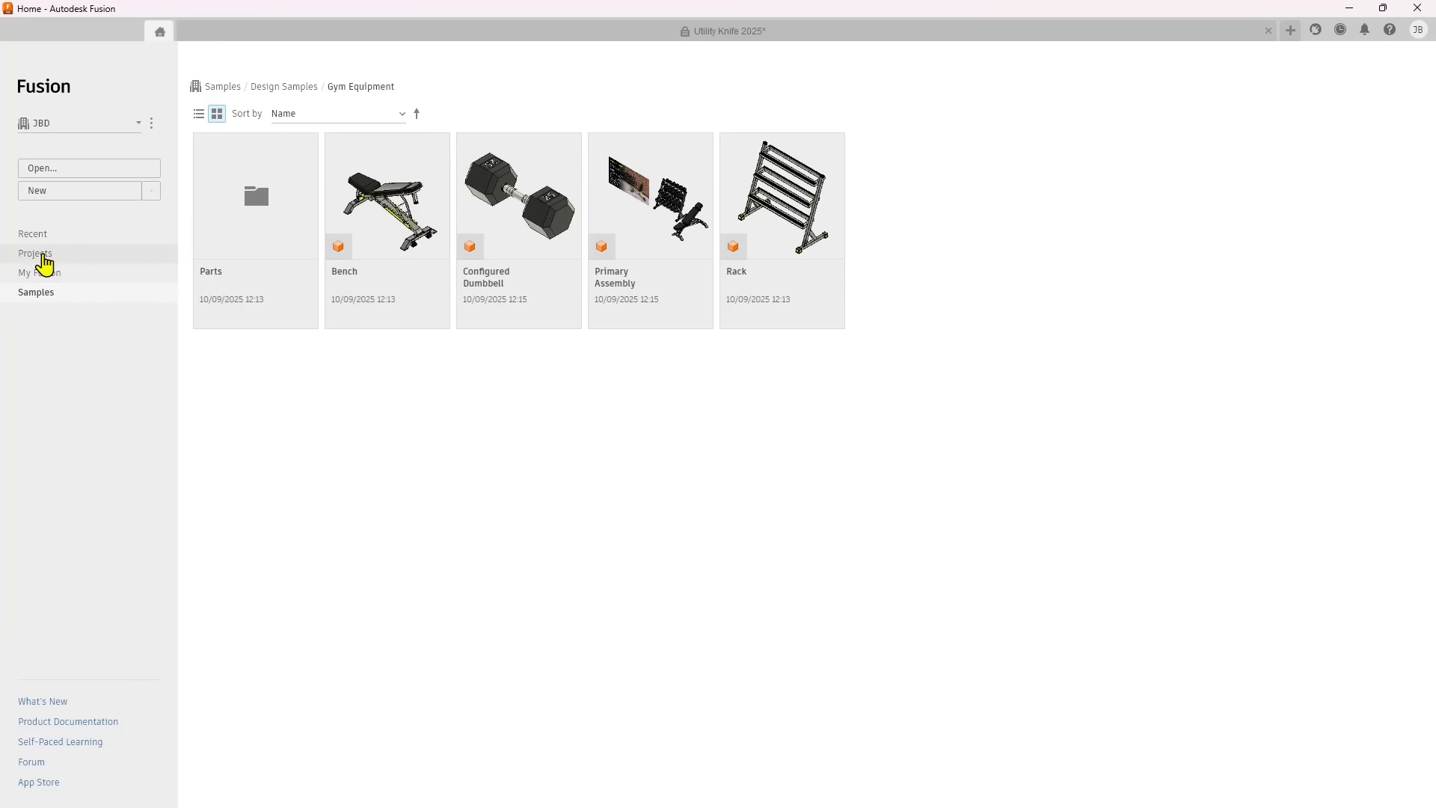
left_click(44, 263)
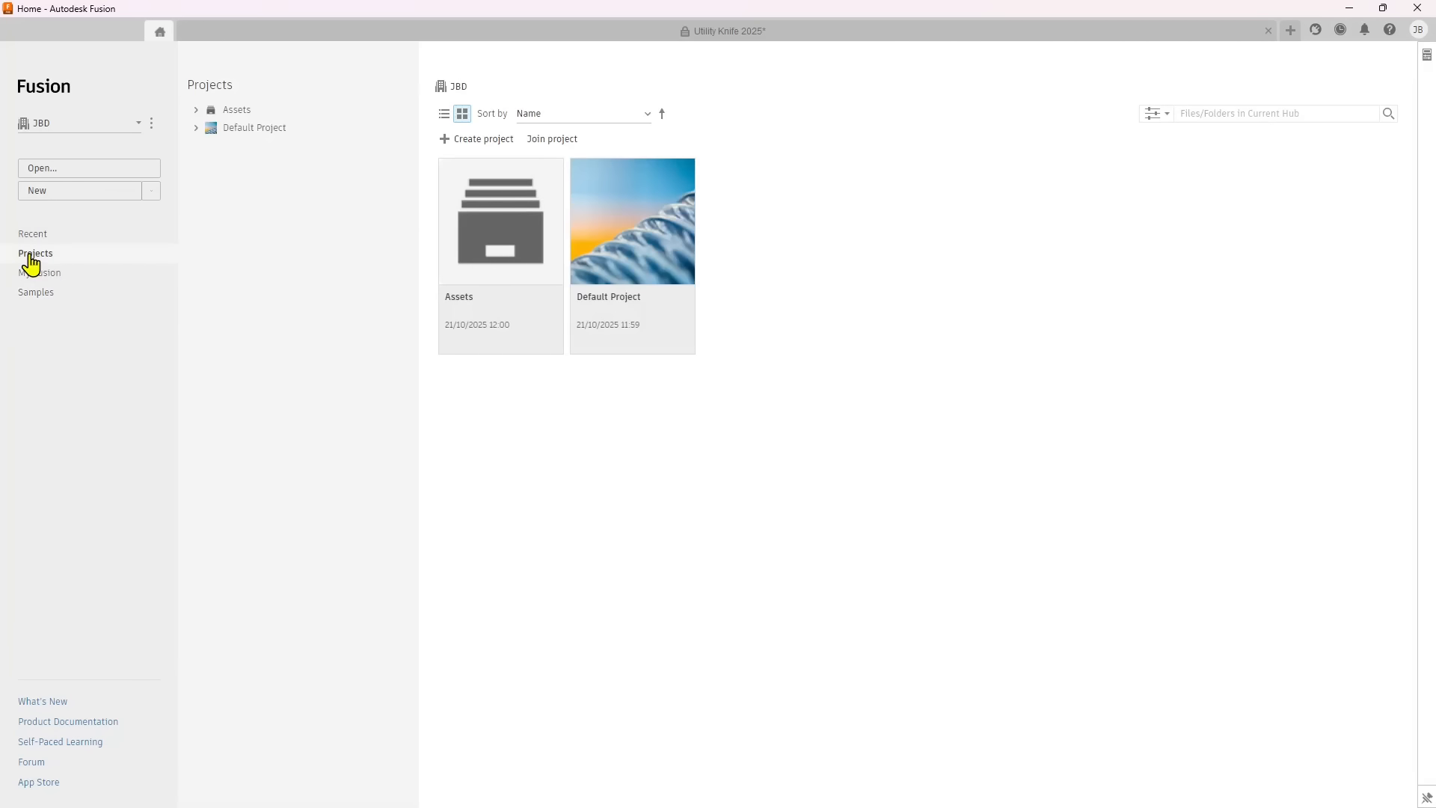
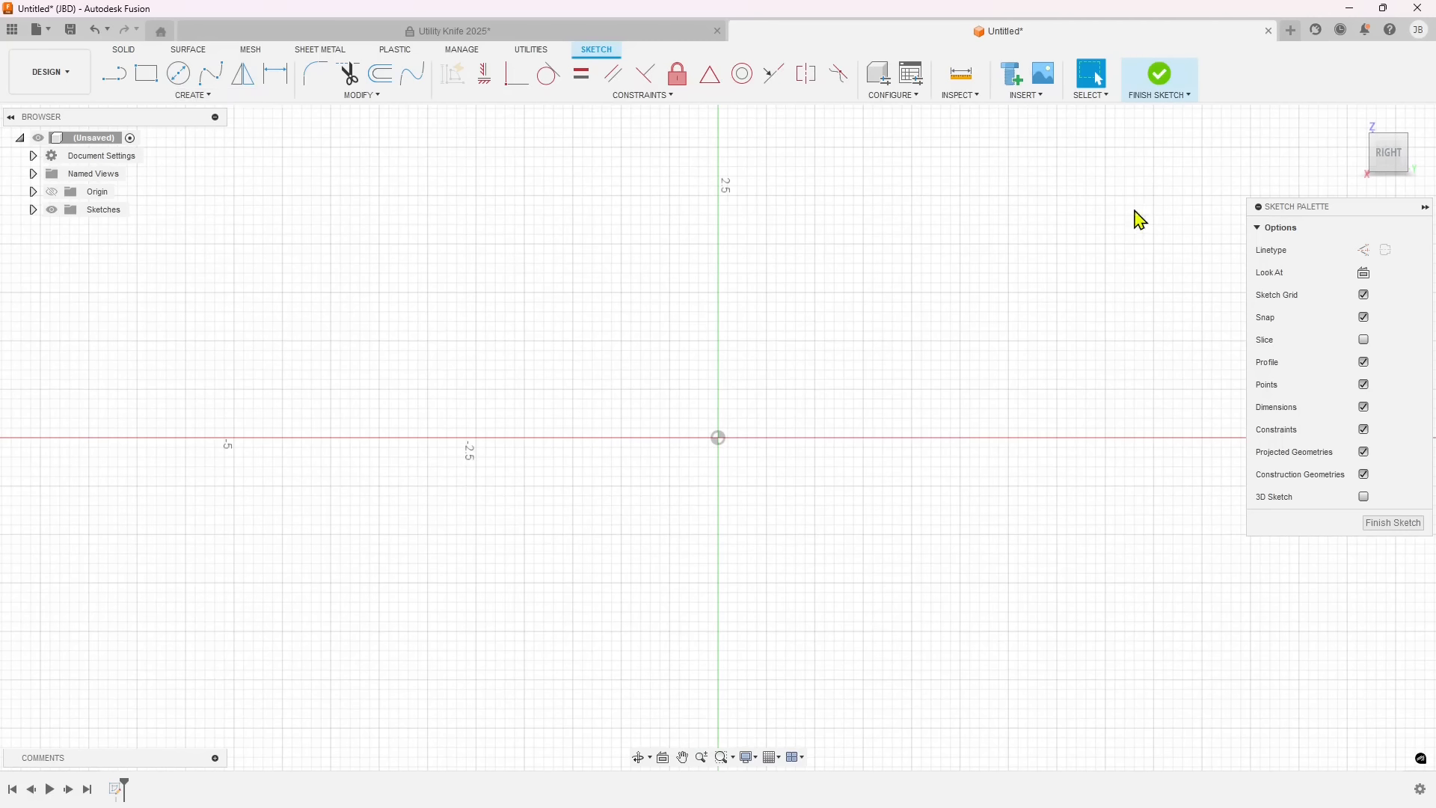
Finish the empty sketch, expand the Sketches folder in the browser and select Sketch1.
left_click(1380, 529)
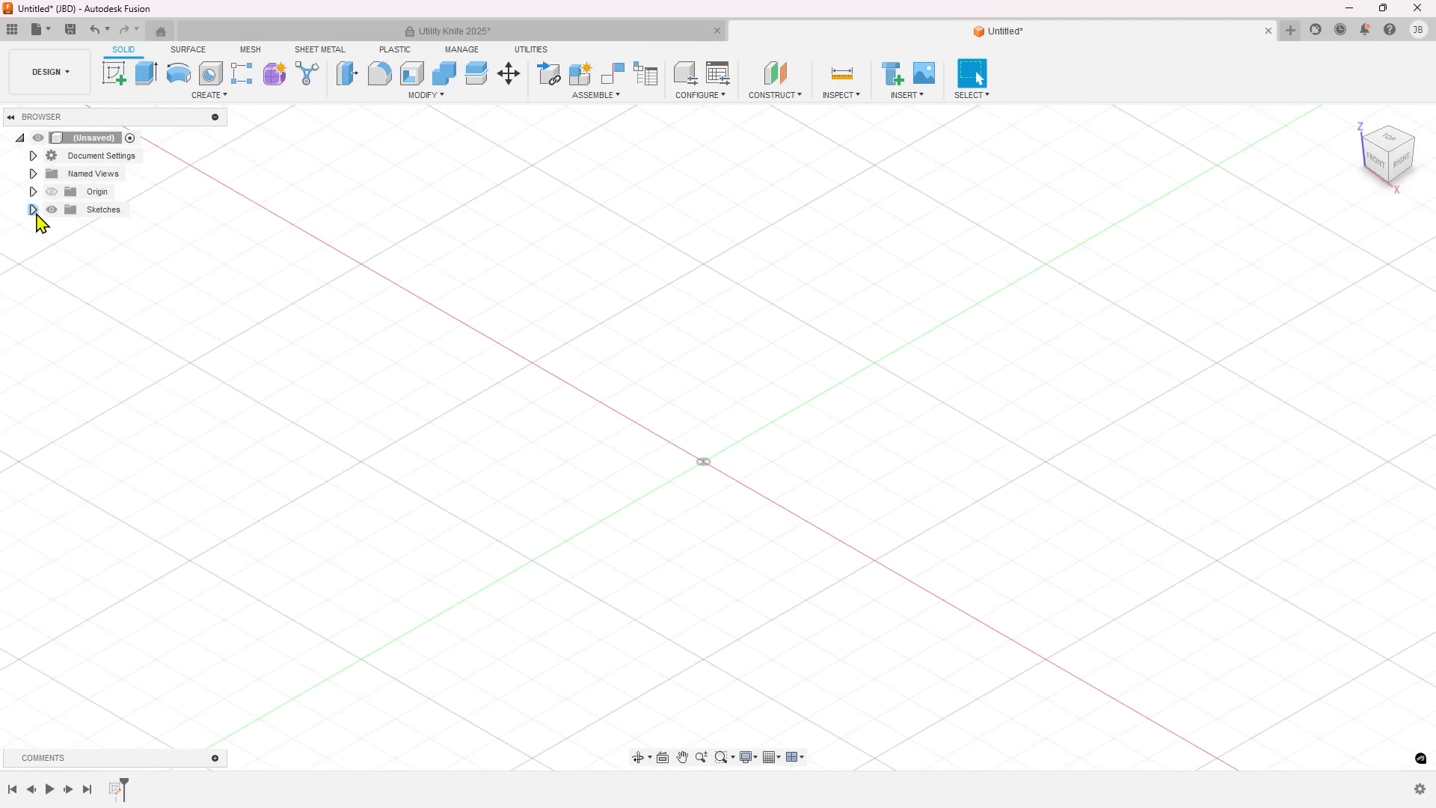
left_click(33, 210)
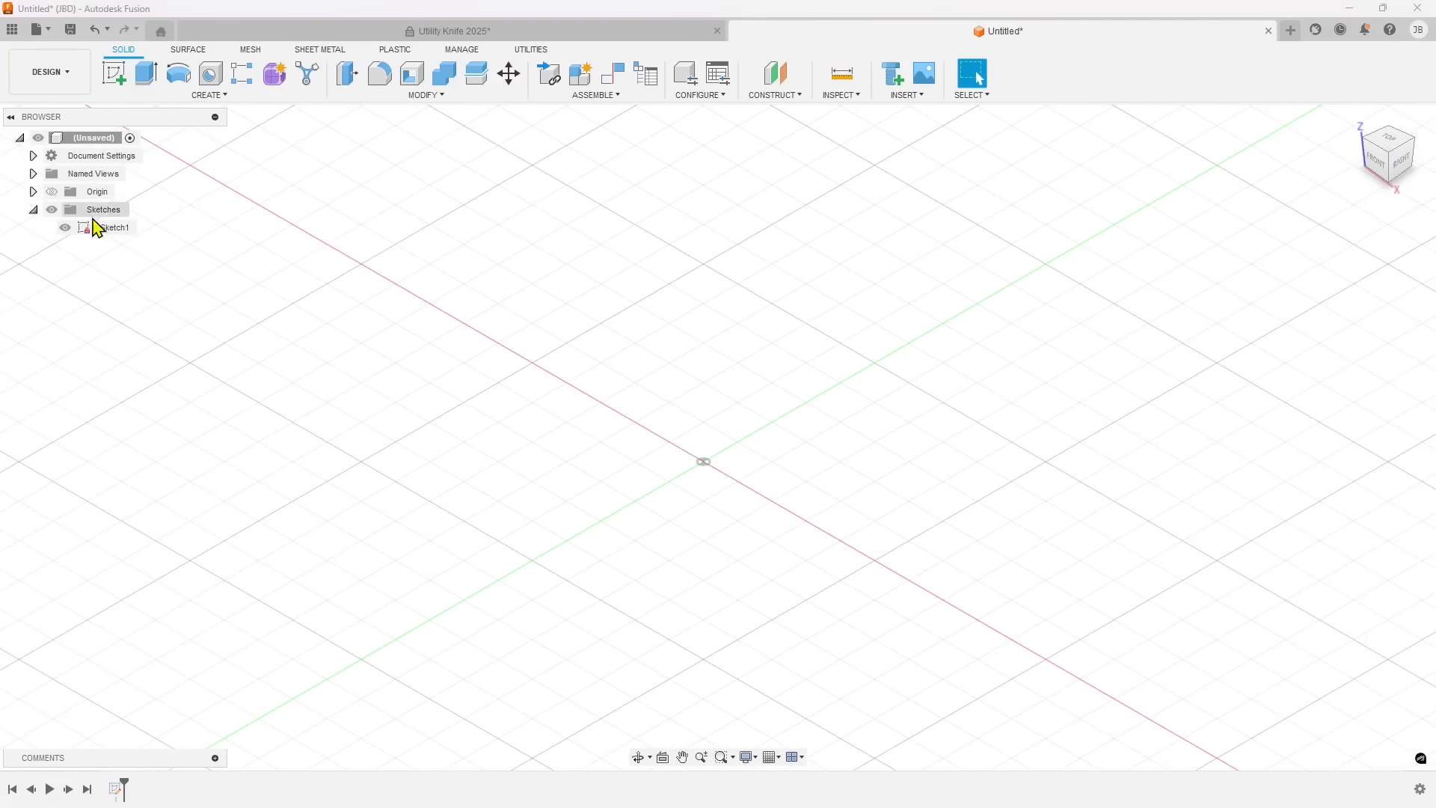
left_click(105, 228)
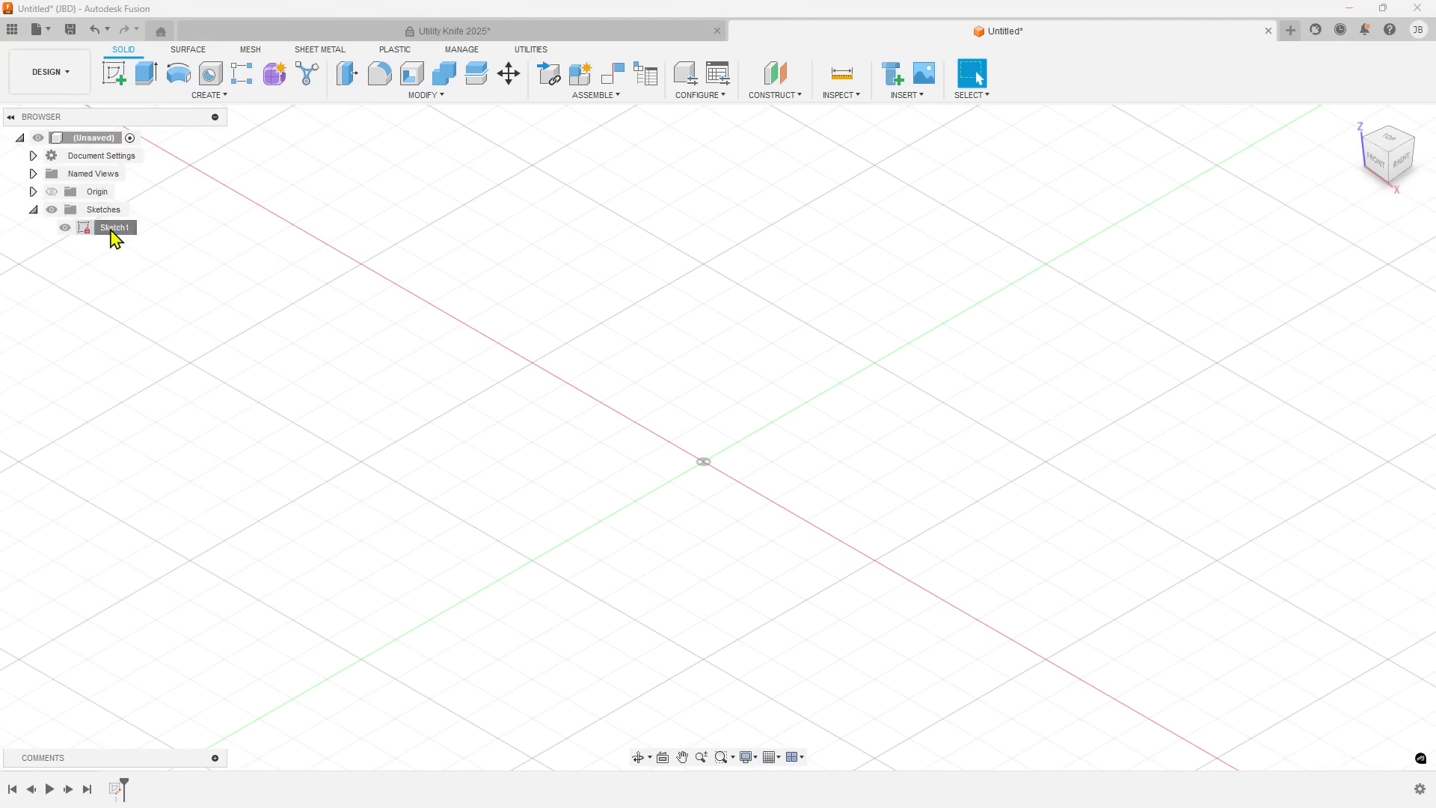
Reopen Sketch1 for editing from the browser and finish it without drawing anything.
left_click(111, 232)
double_click(106, 232)
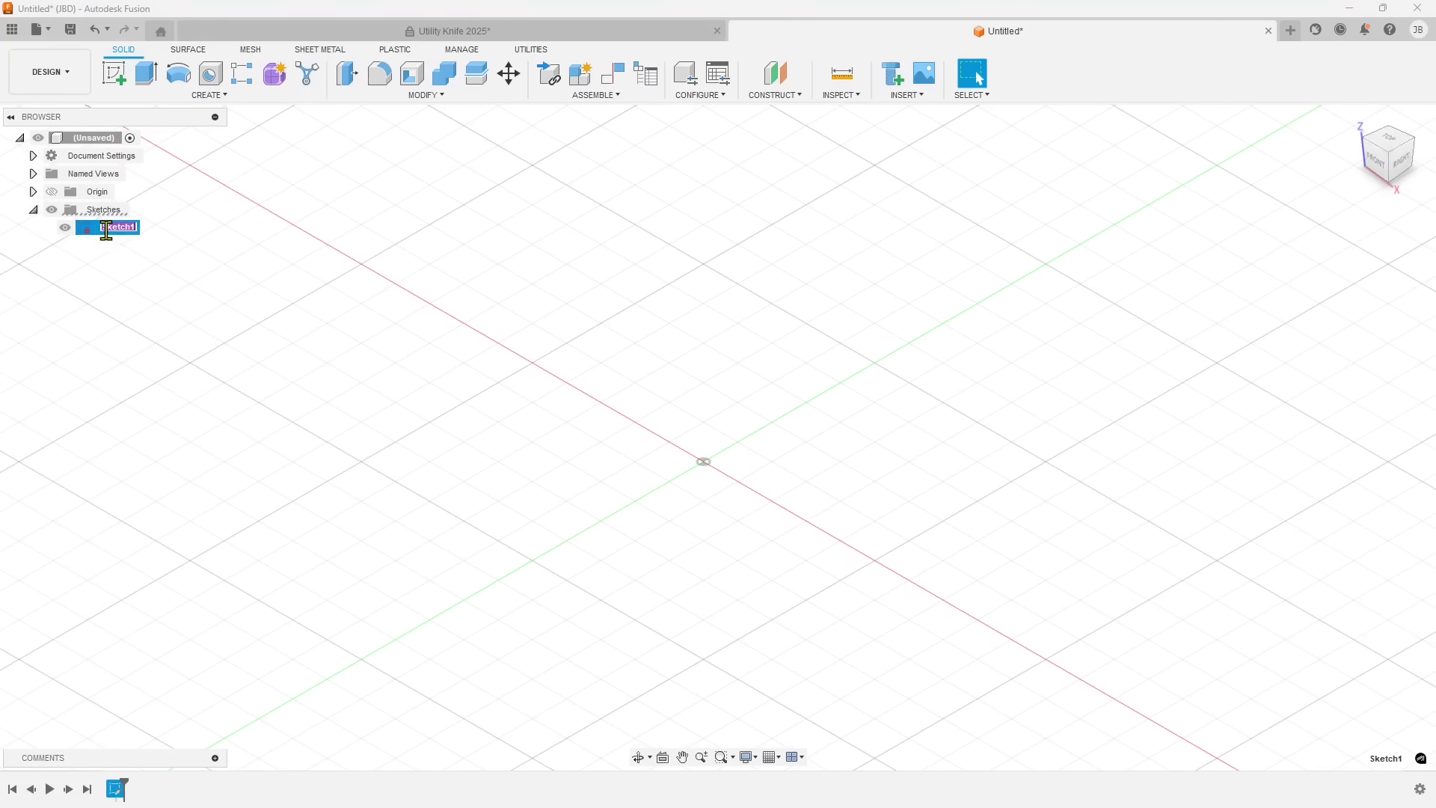
double_click(89, 229)
left_click(84, 229)
left_click(86, 230)
left_click(109, 227)
double_click(129, 232)
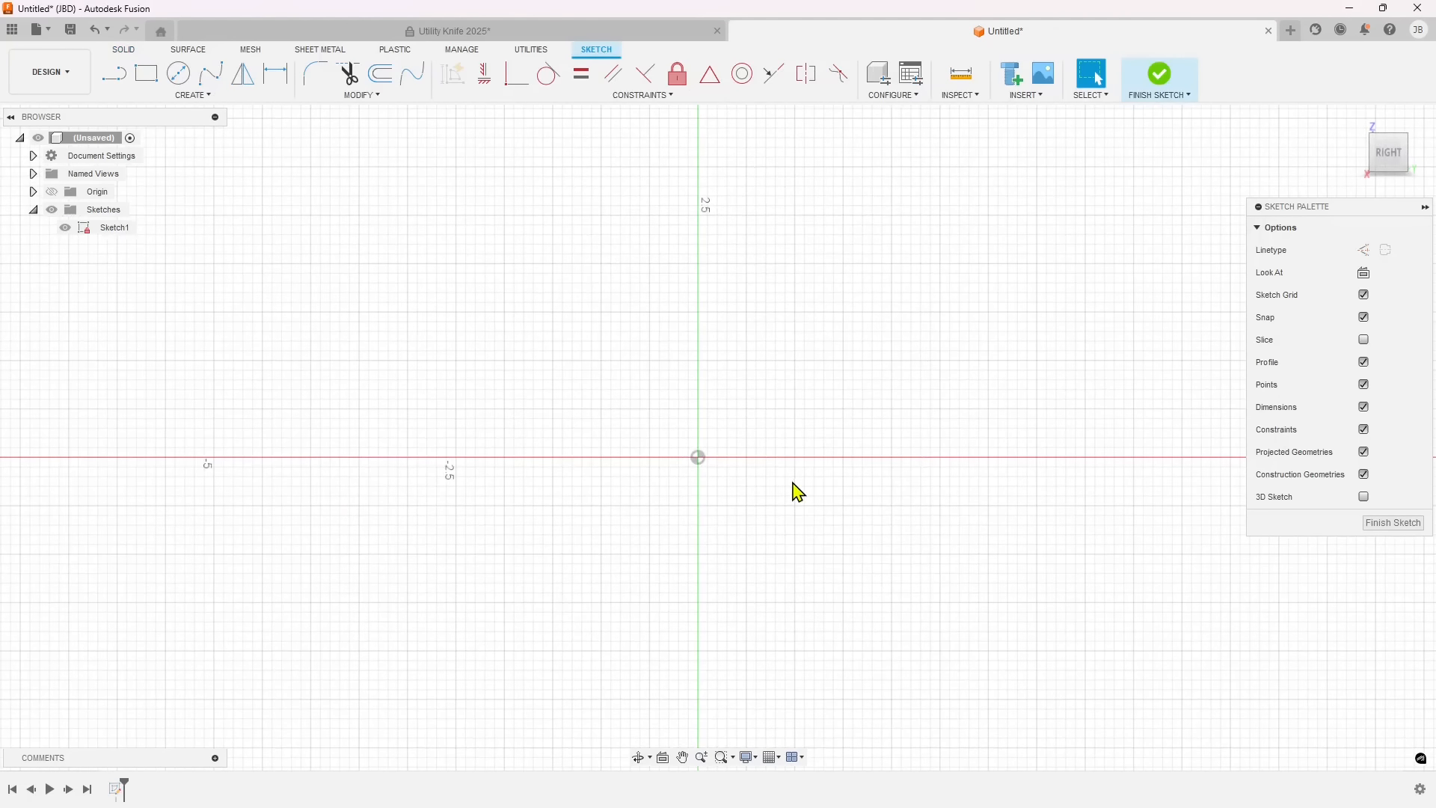
left_click(1394, 524)
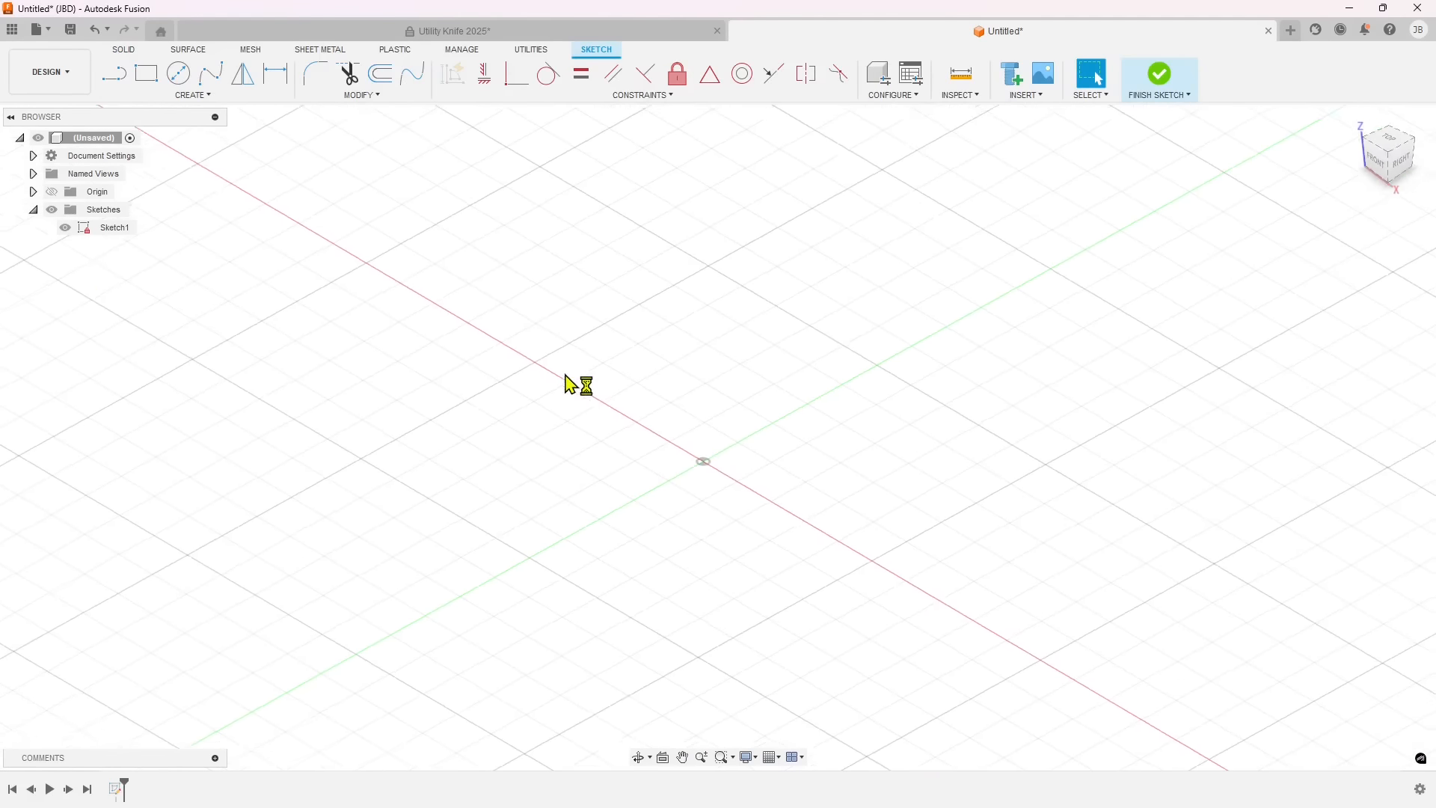
Start renaming Sketch1 but leave its name as it is, reopen the sketch for editing once more and finish it.
left_click(117, 231)
left_click(116, 228)
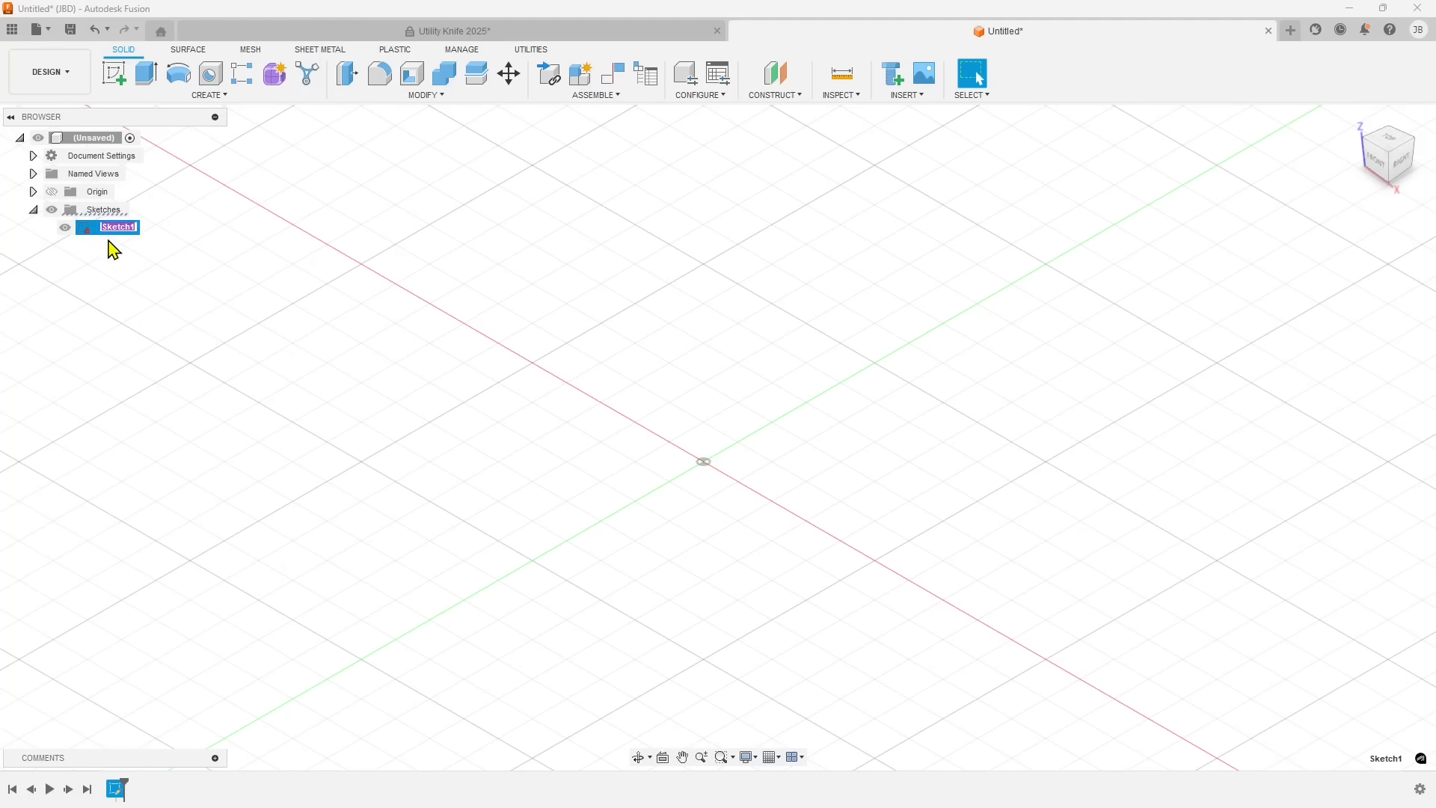
left_click(129, 253)
double_click(83, 230)
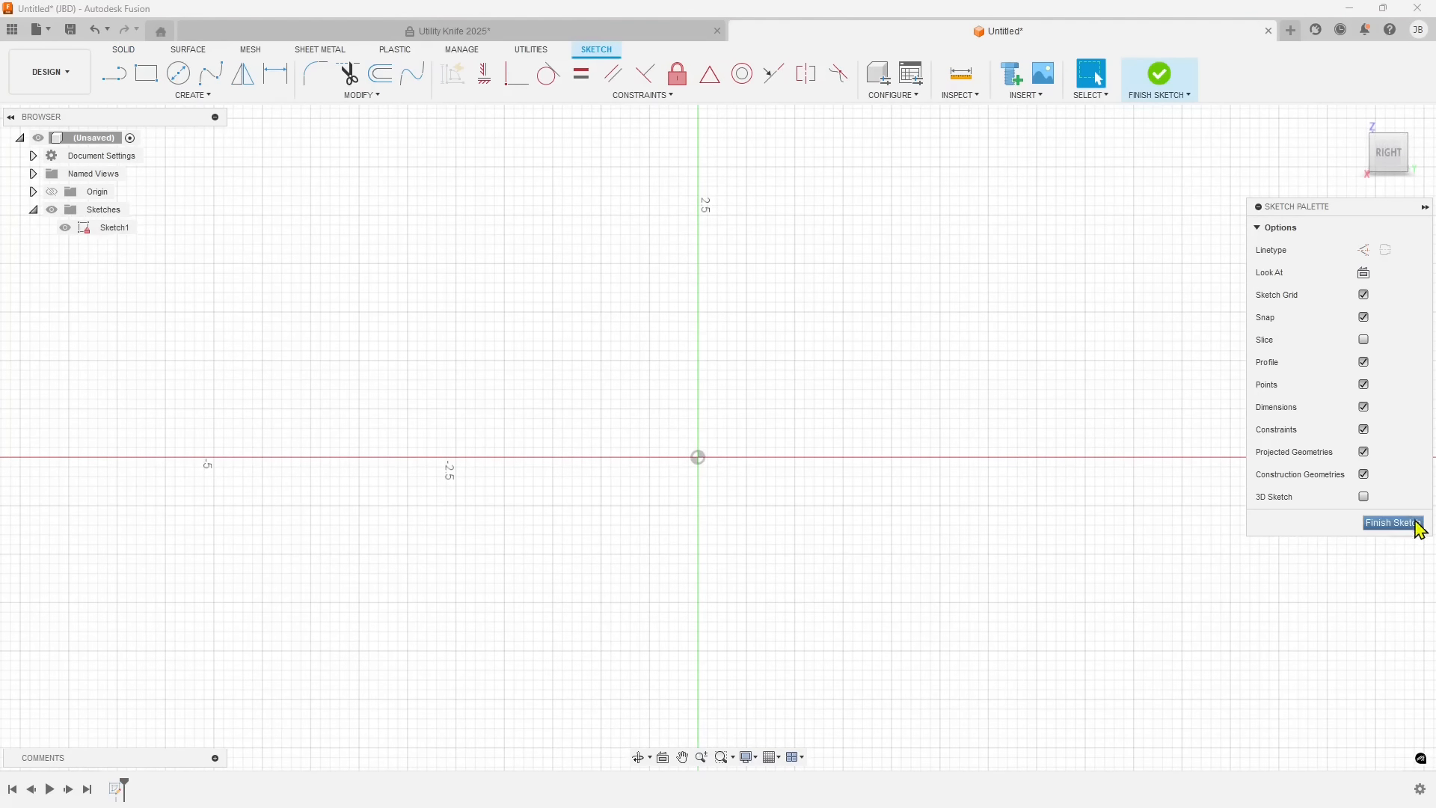
left_click(1398, 523)
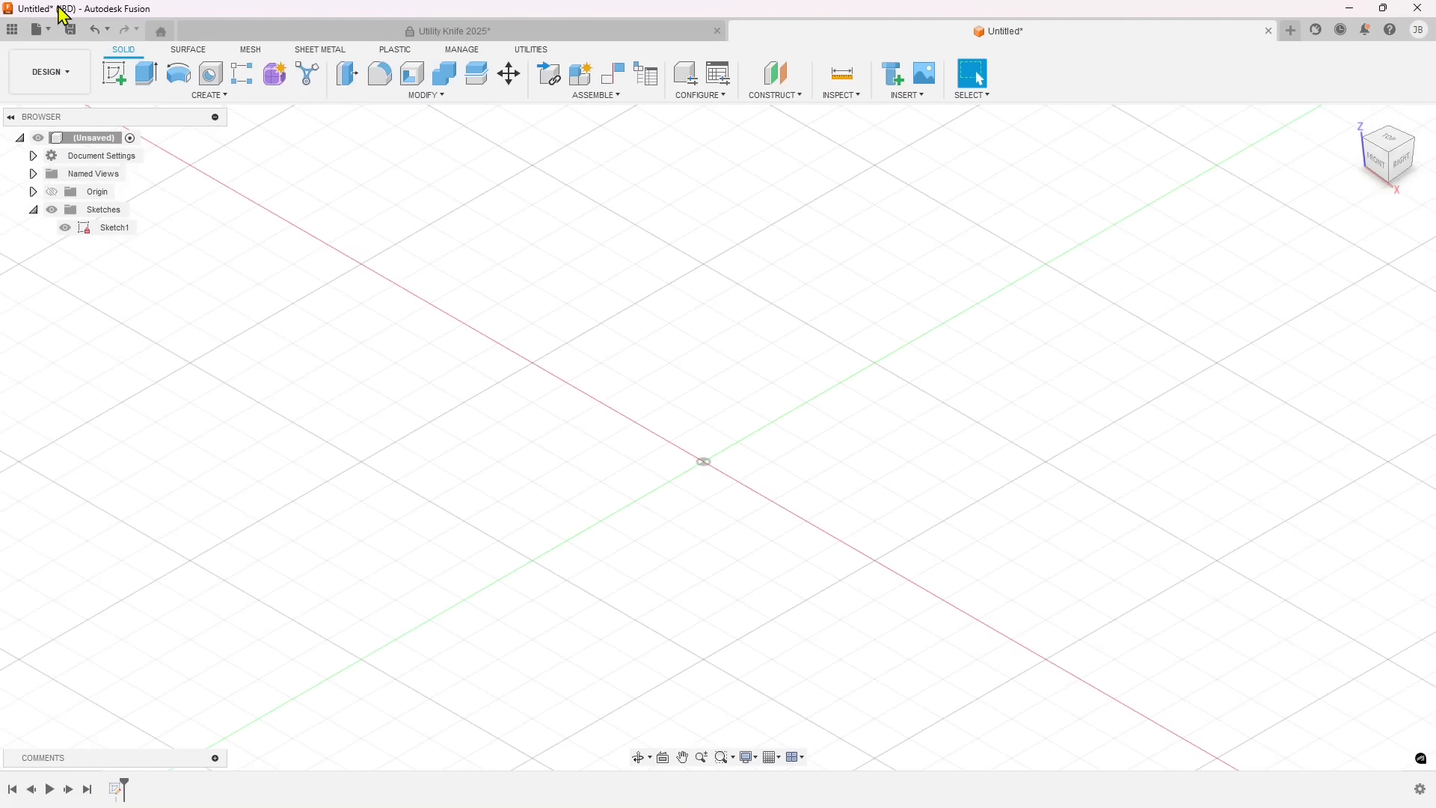
Close the Utility Knife 2025 document and keep the untitled design open.
left_click(717, 32)
left_click(787, 422)
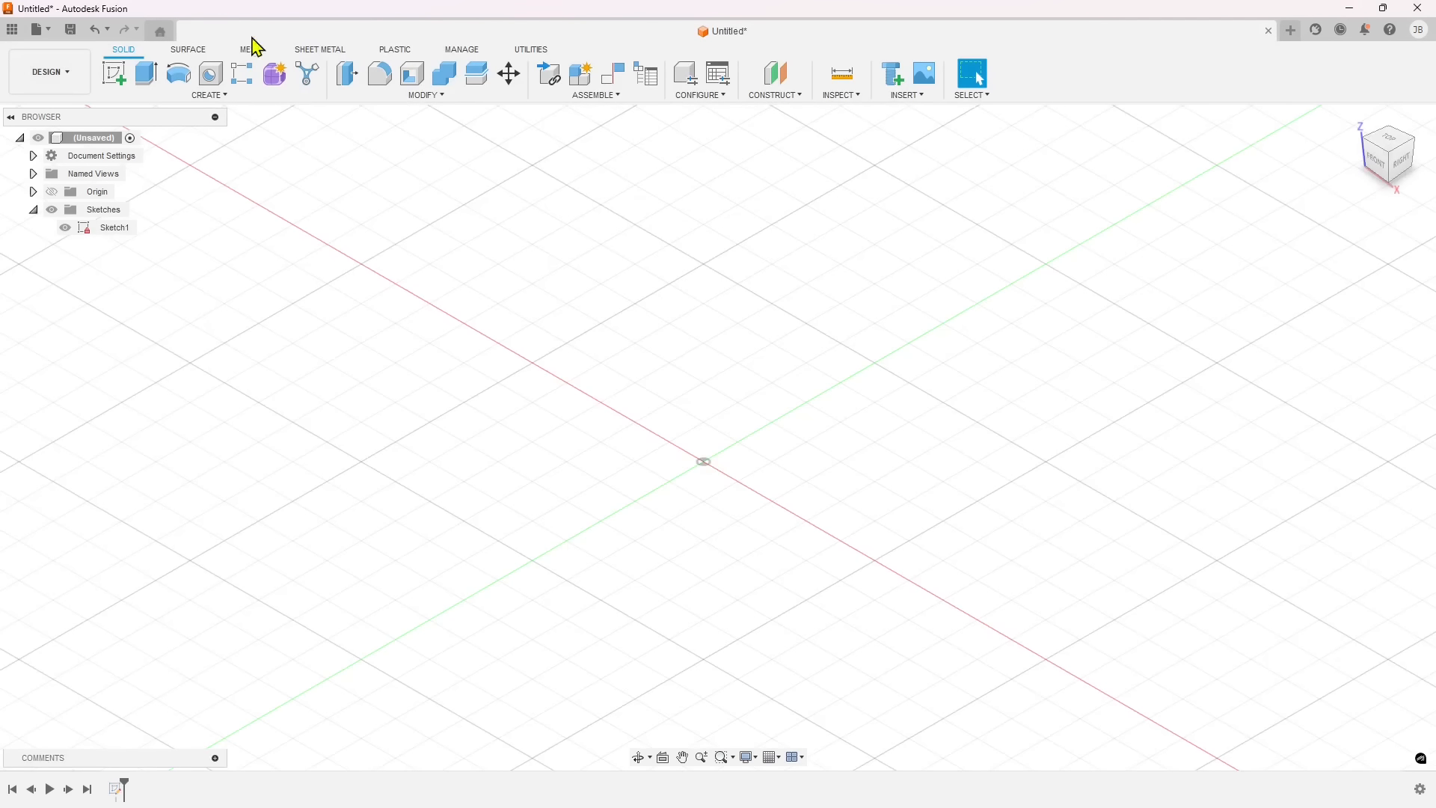
Save the untitled design as Lesson 02 in the Lessons folder of Default Project.
left_click(70, 33)
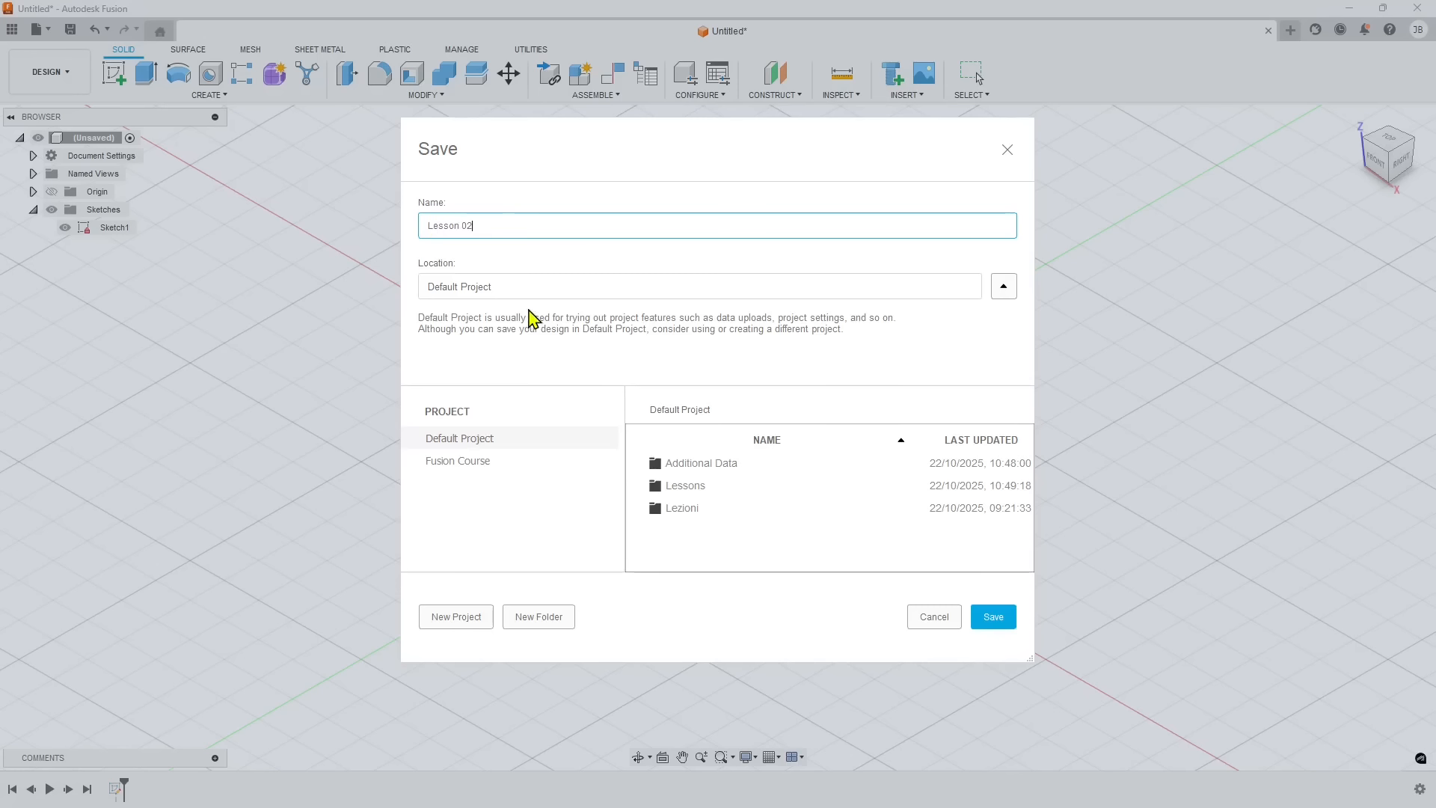
left_click(1004, 294)
left_click(1004, 297)
left_click(699, 486)
double_click(685, 486)
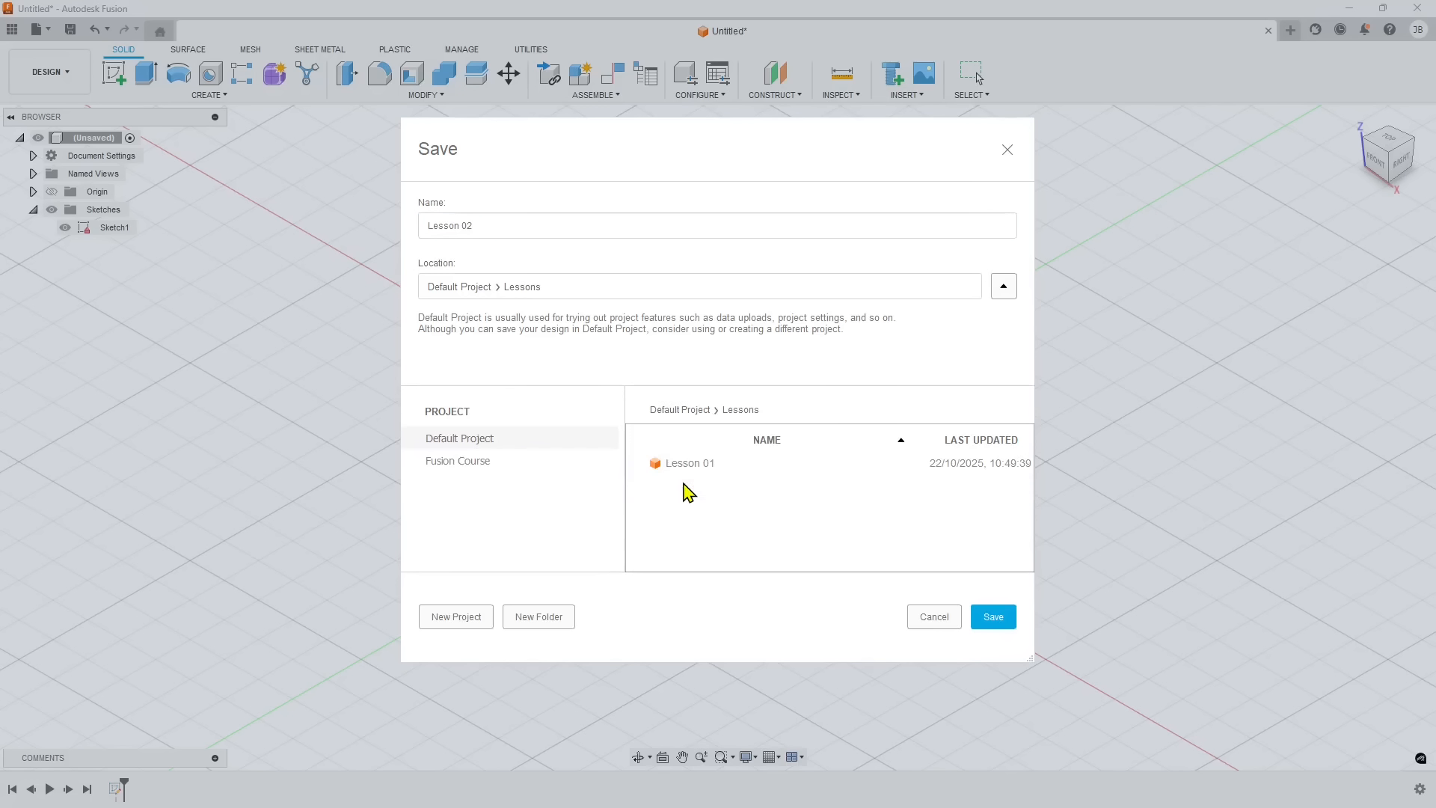
left_click(994, 618)
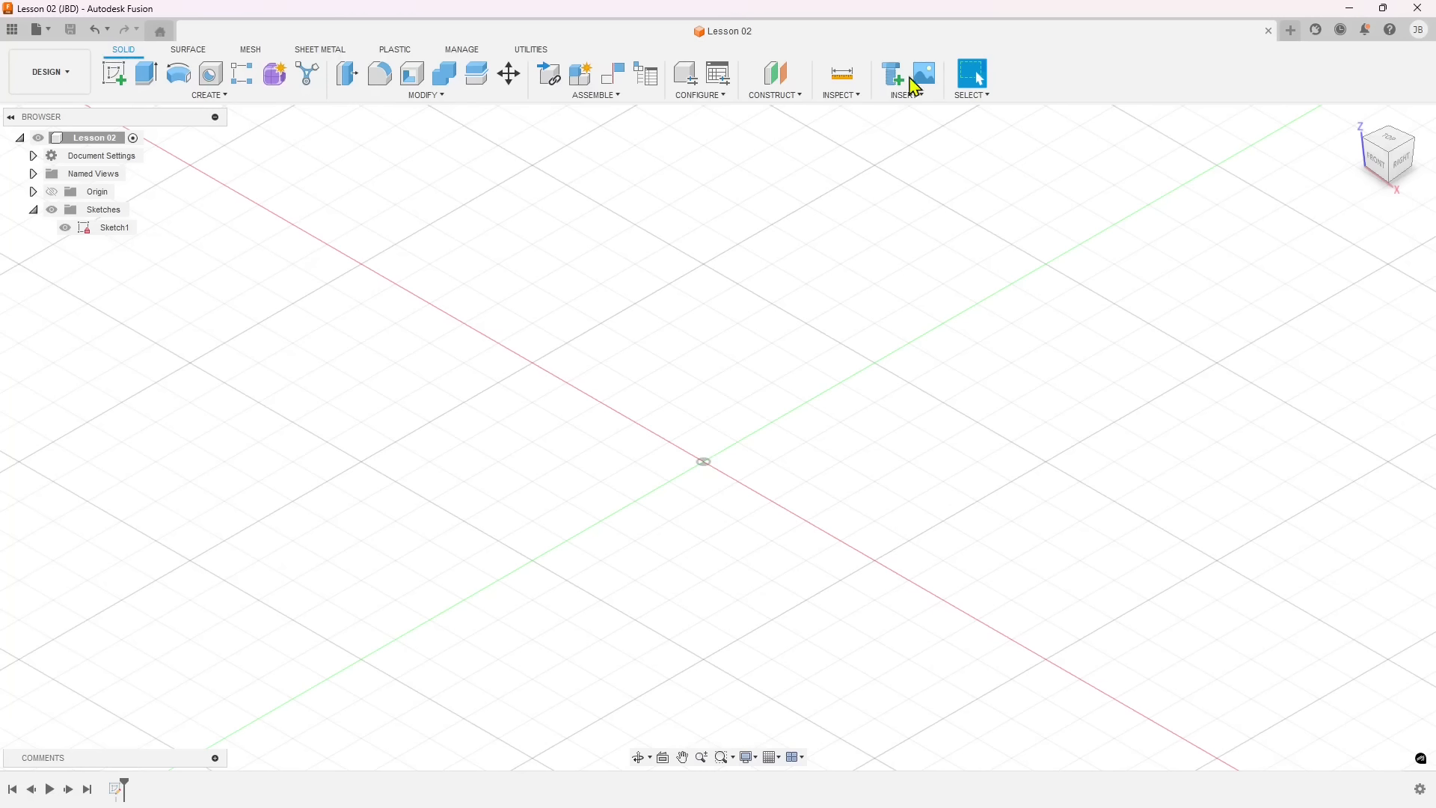
Review the Surface, Mesh, Sheet Metal, Plastic, Manage and Utilities toolsets and return to the Solid tools.
left_click(181, 56)
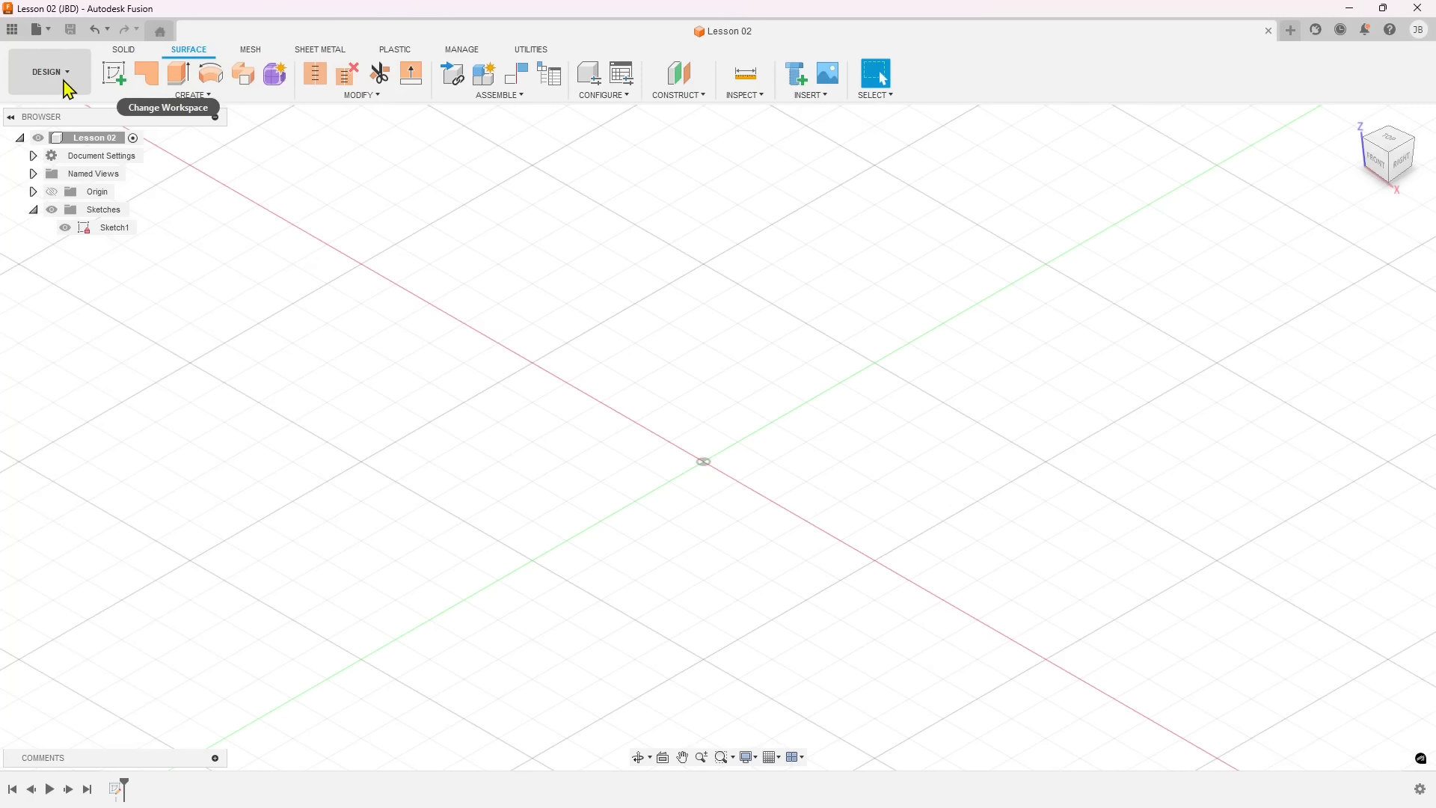
left_click(254, 49)
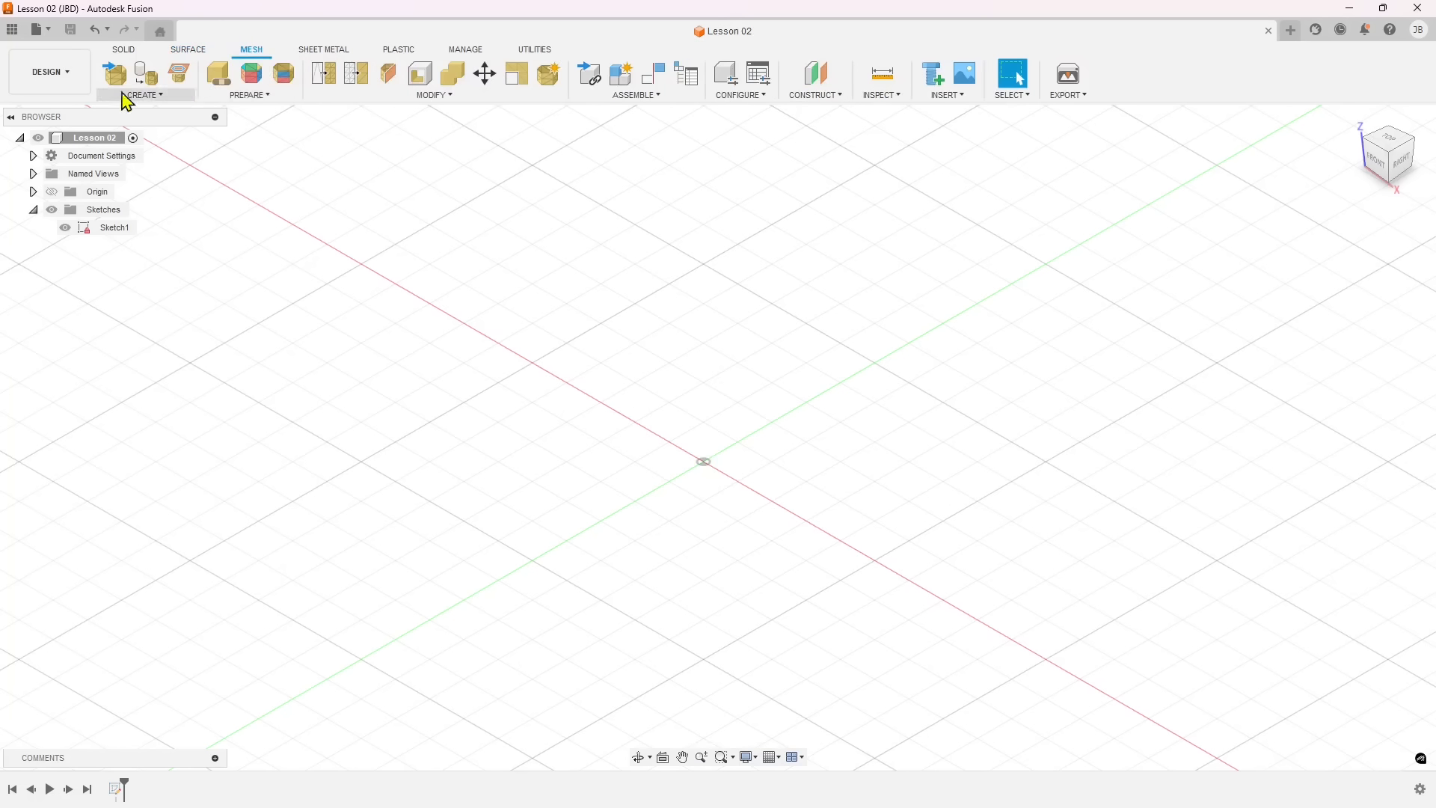
left_click(350, 52)
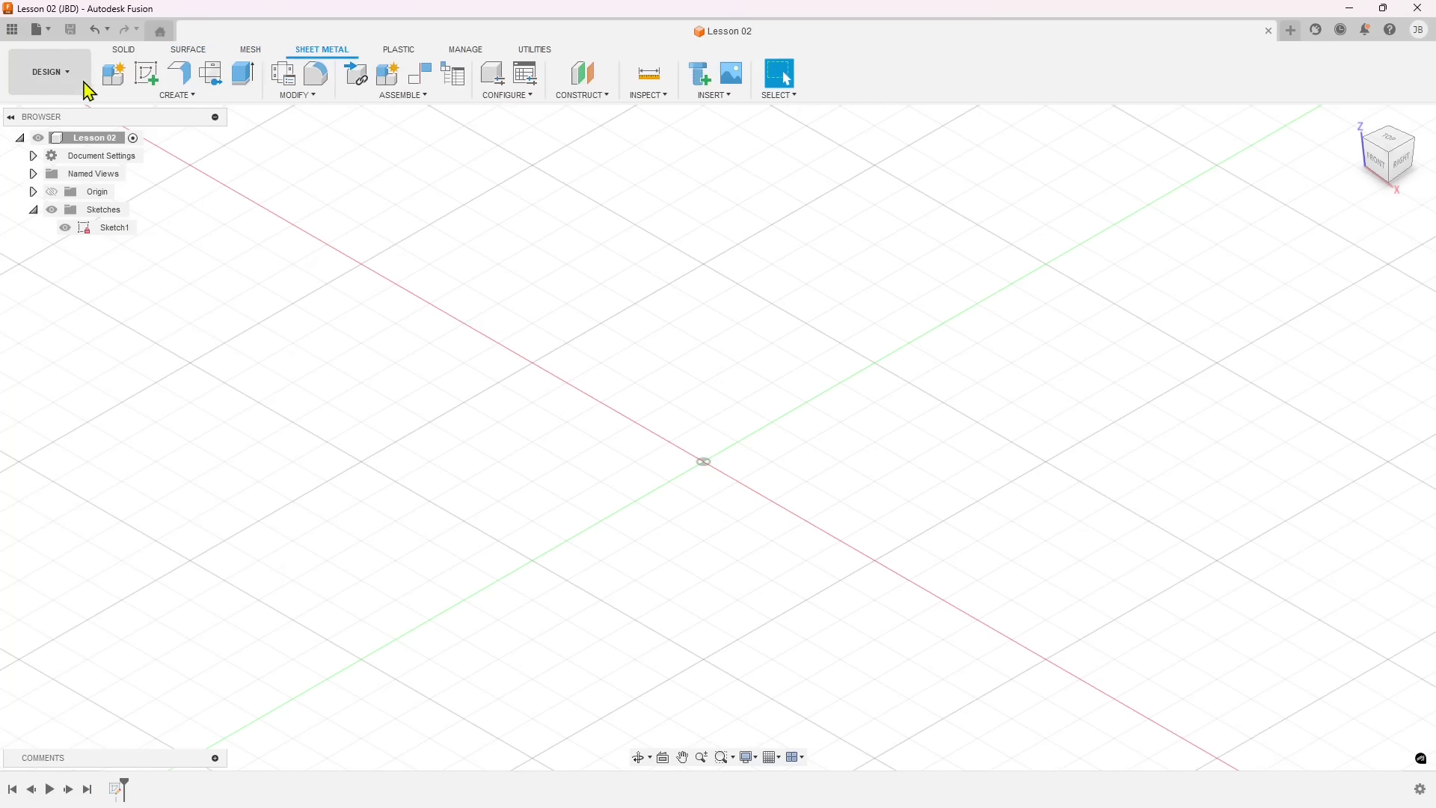
left_click(384, 56)
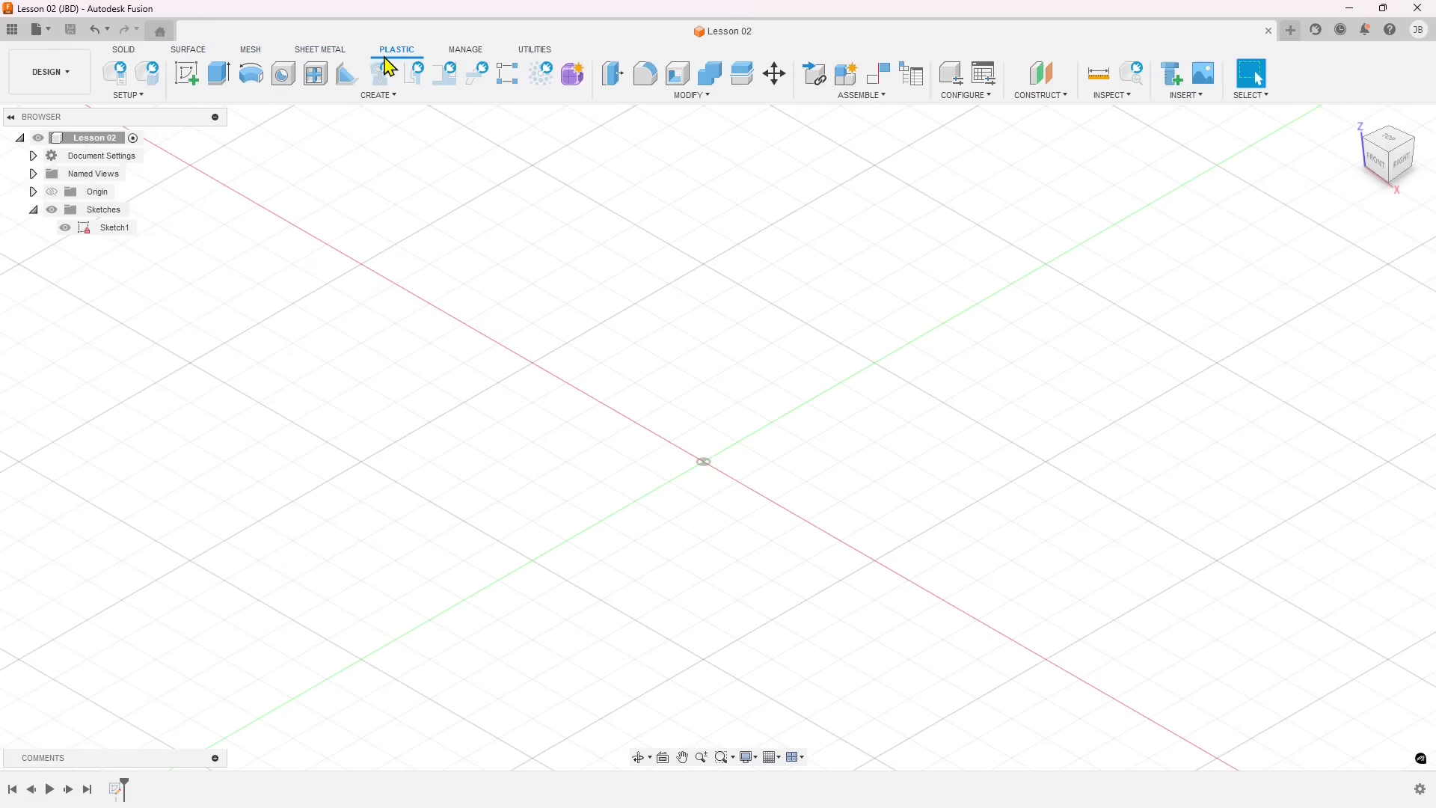
left_click(474, 52)
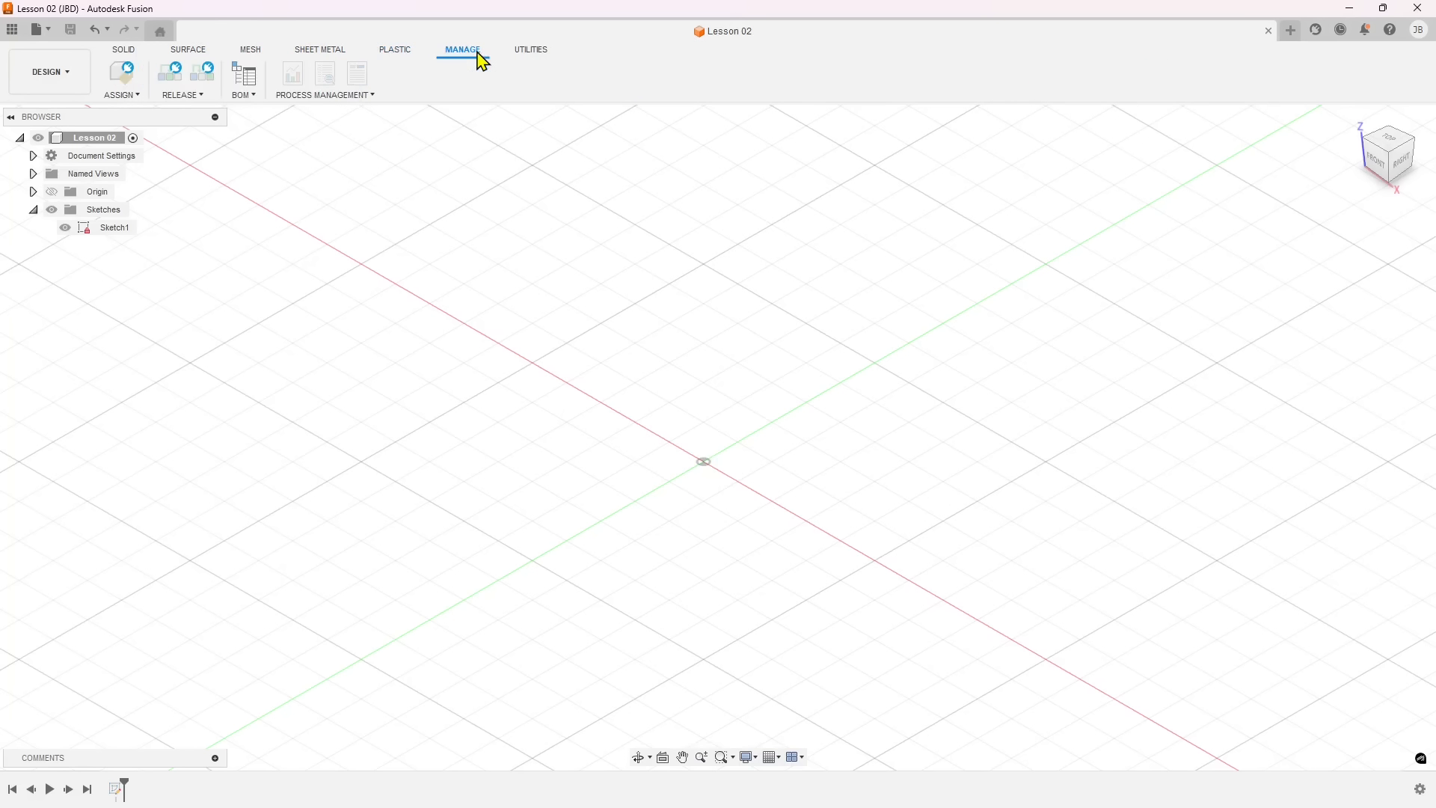
left_click(536, 52)
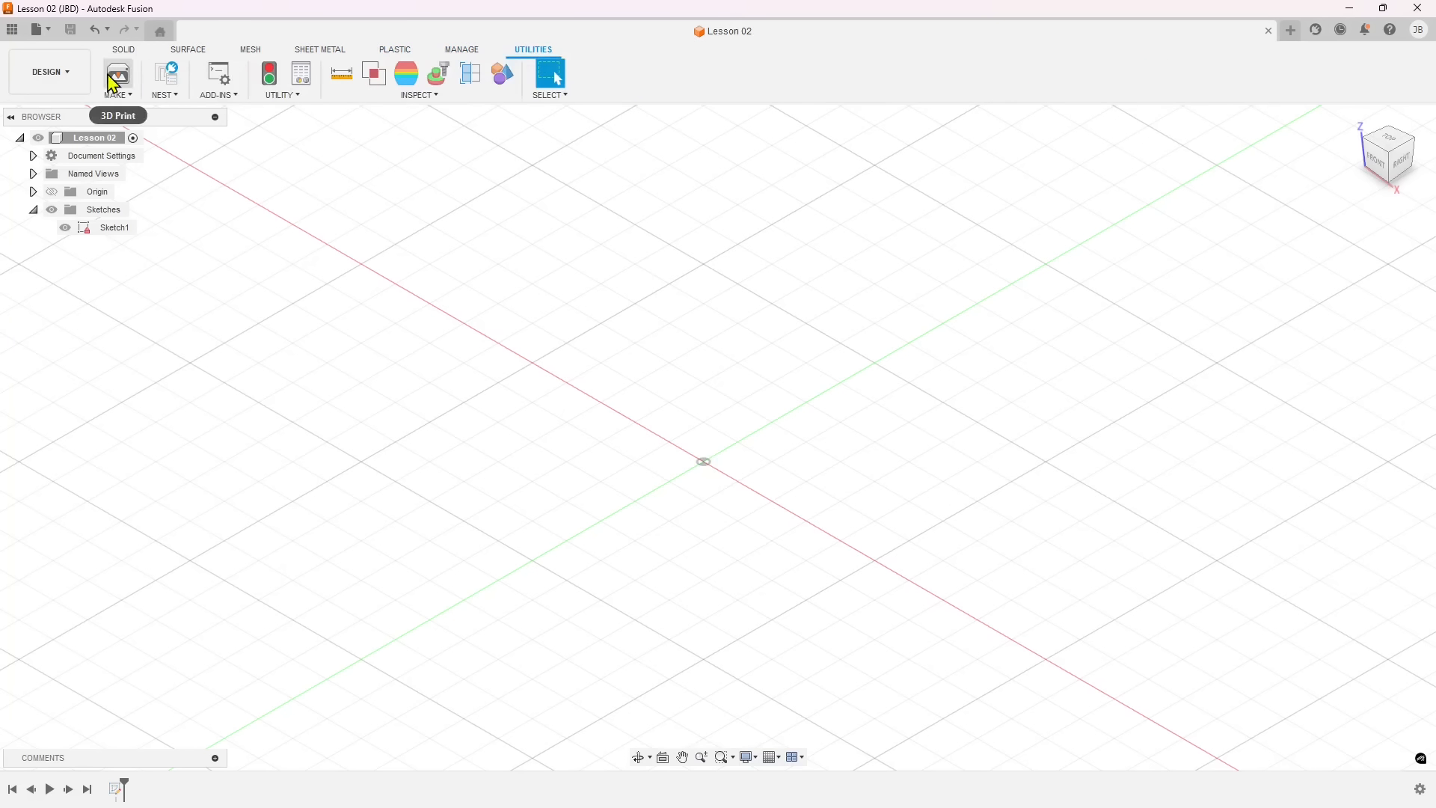
left_click(124, 51)
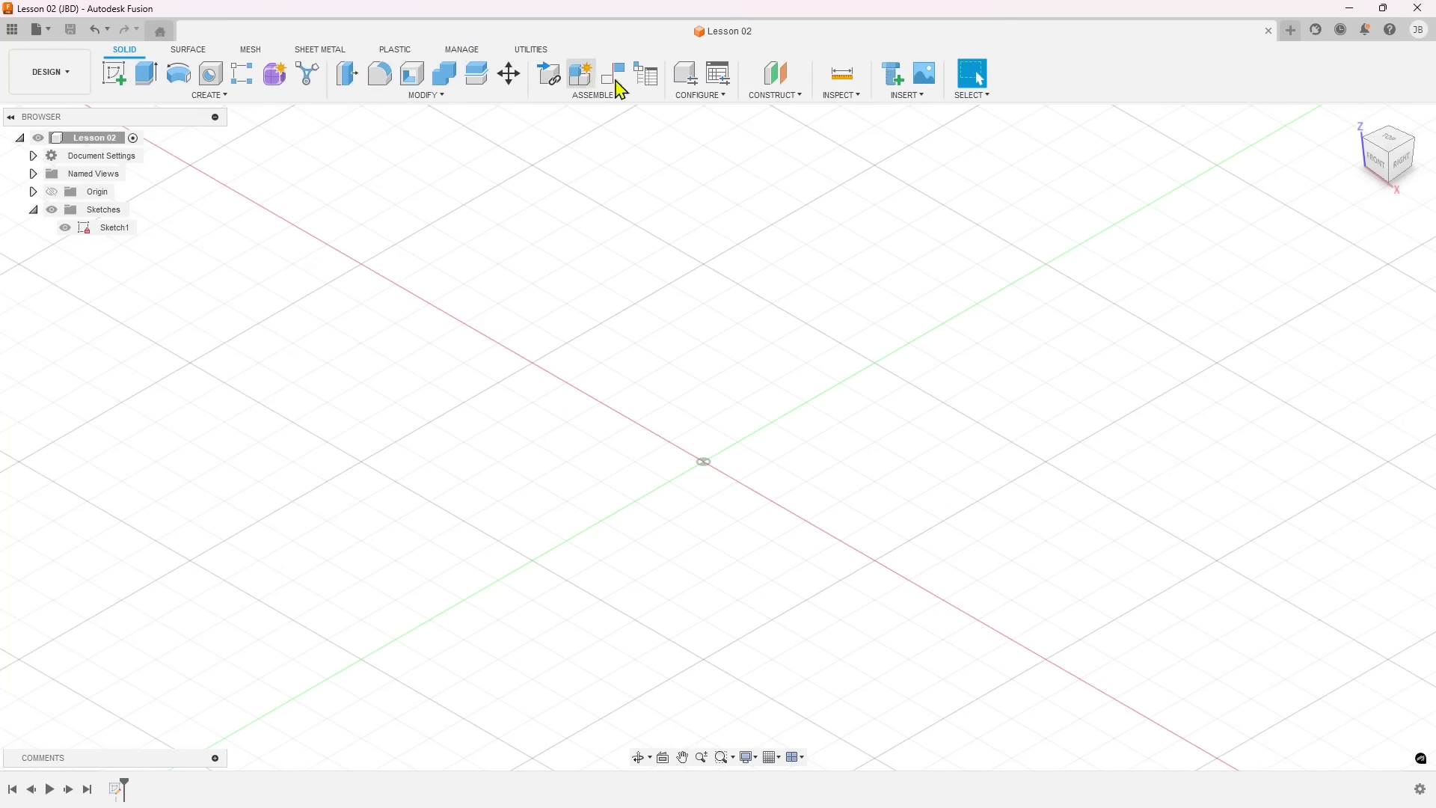
Look through the Create, Modify, Assemble and Insert commands offered for solid modelling.
left_click(227, 96)
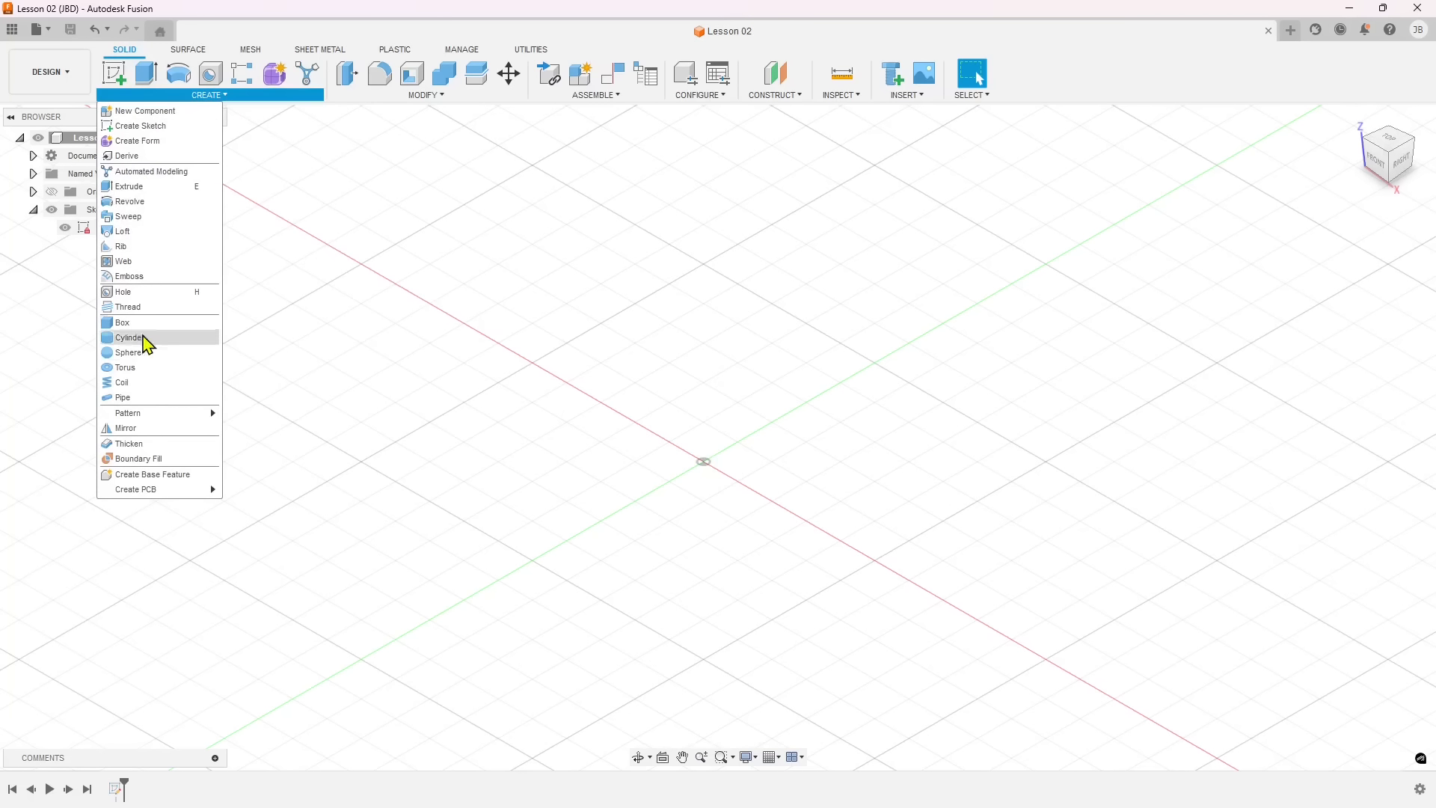
left_click(430, 96)
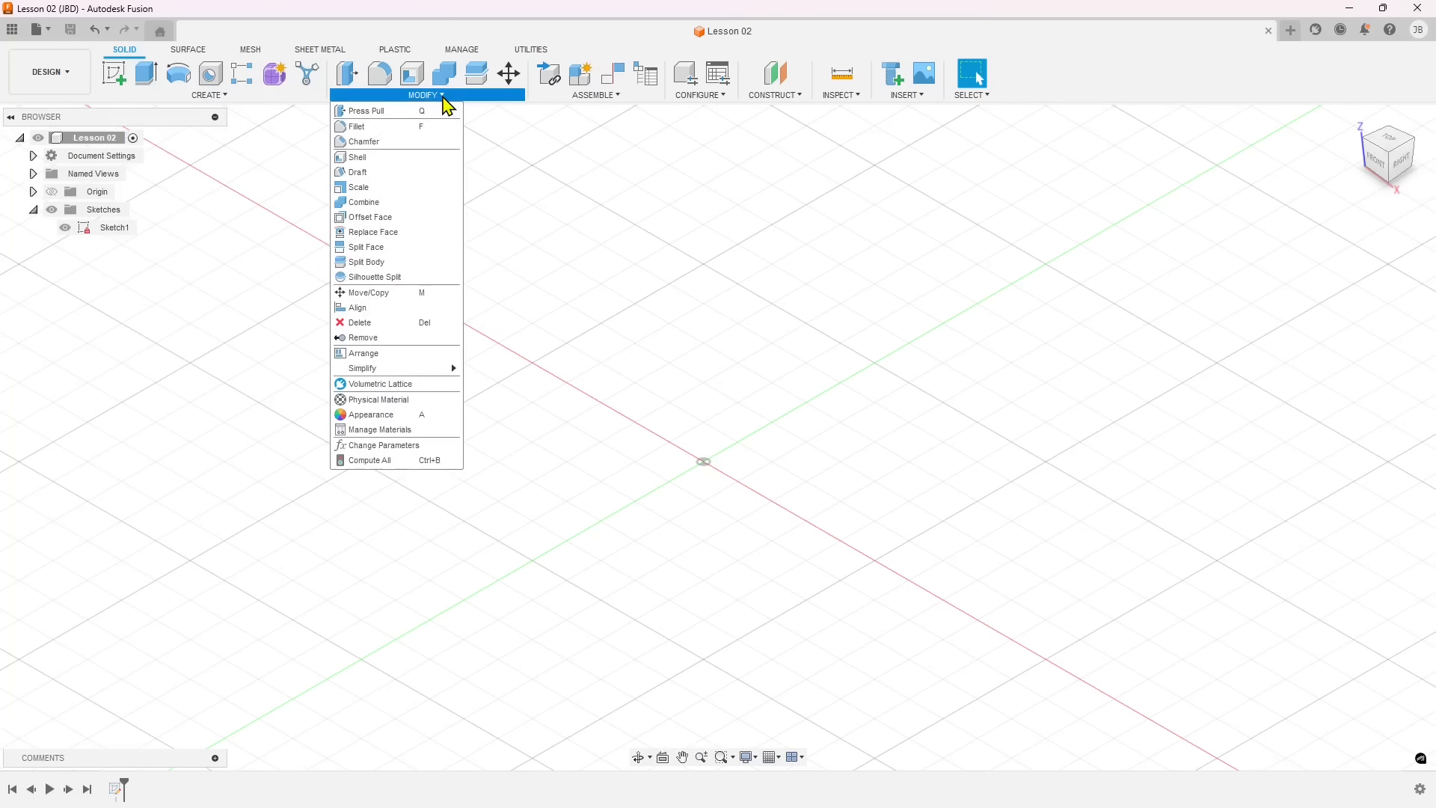
left_click(227, 95)
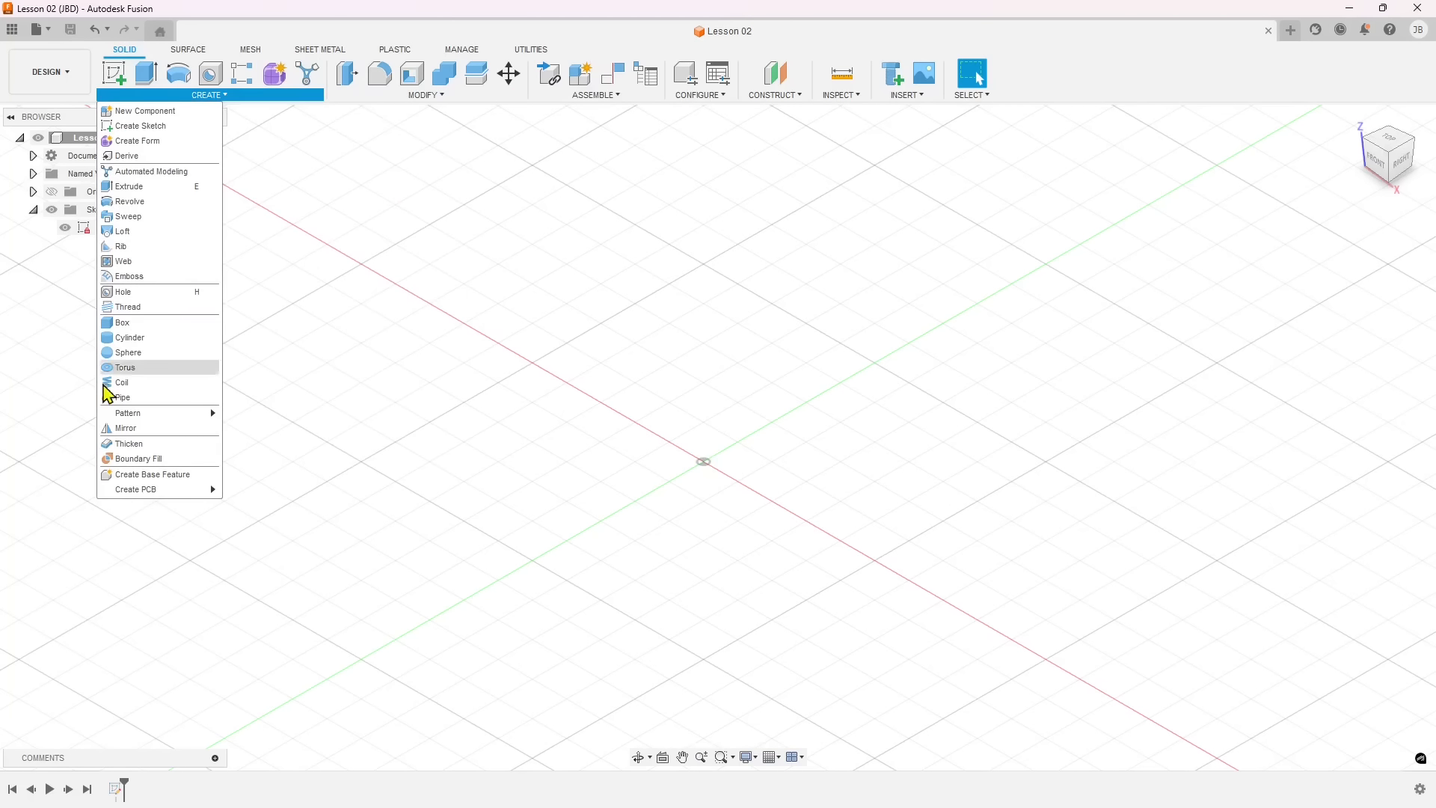
left_click(453, 98)
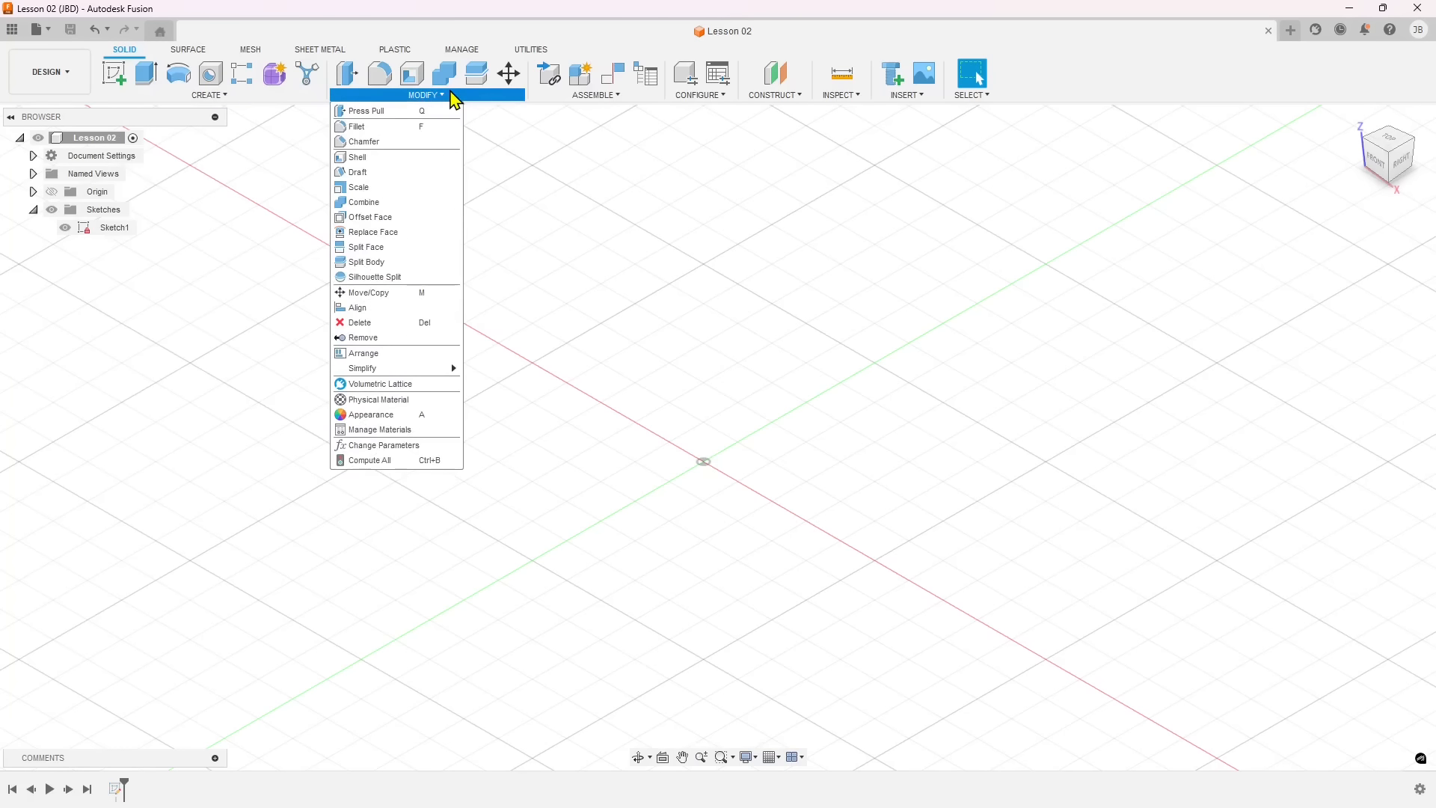
left_click(598, 96)
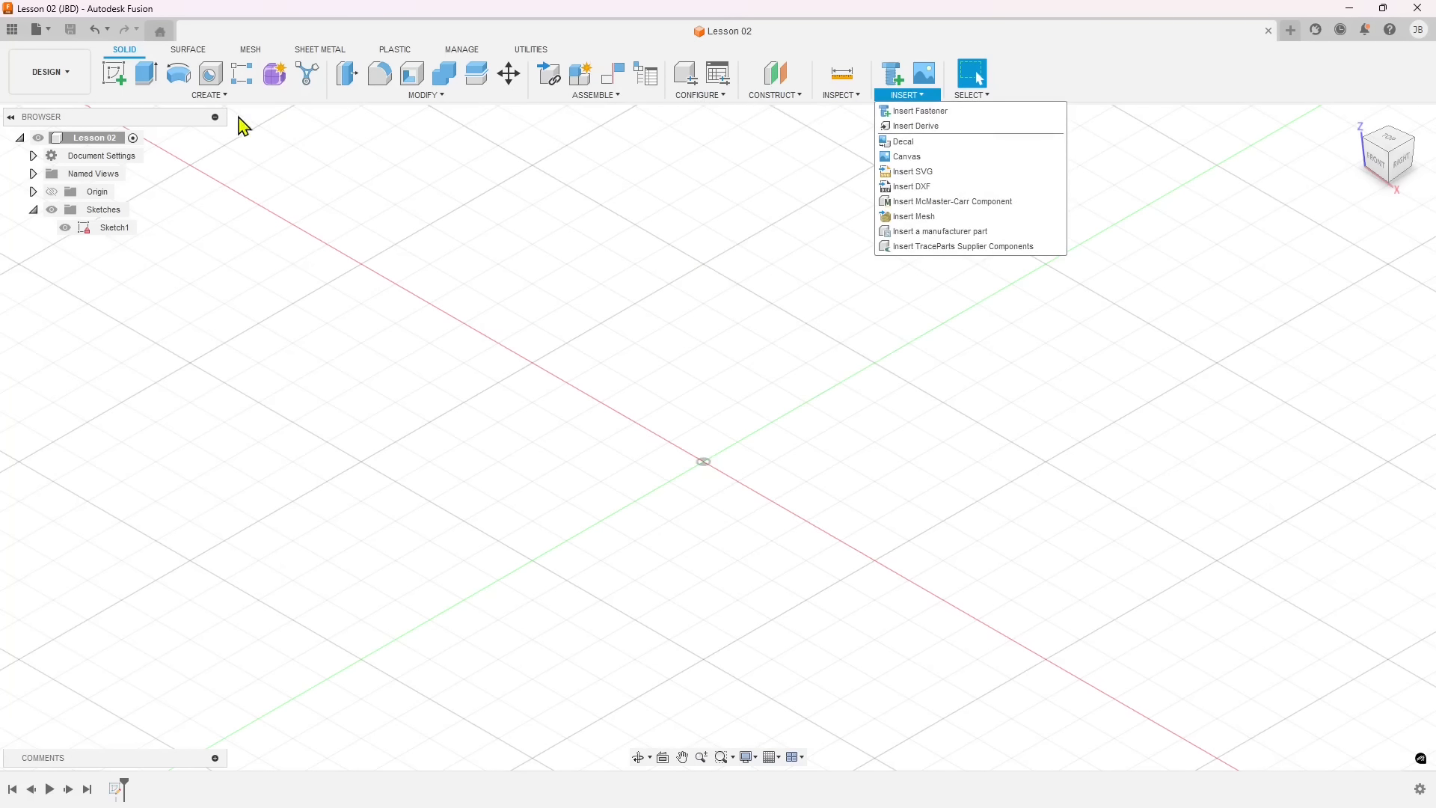
Start a Box on the horizontal XY plane and draw its base from the origin, about 0.33 mm by 0.45 mm.
mouse_move(133, 98)
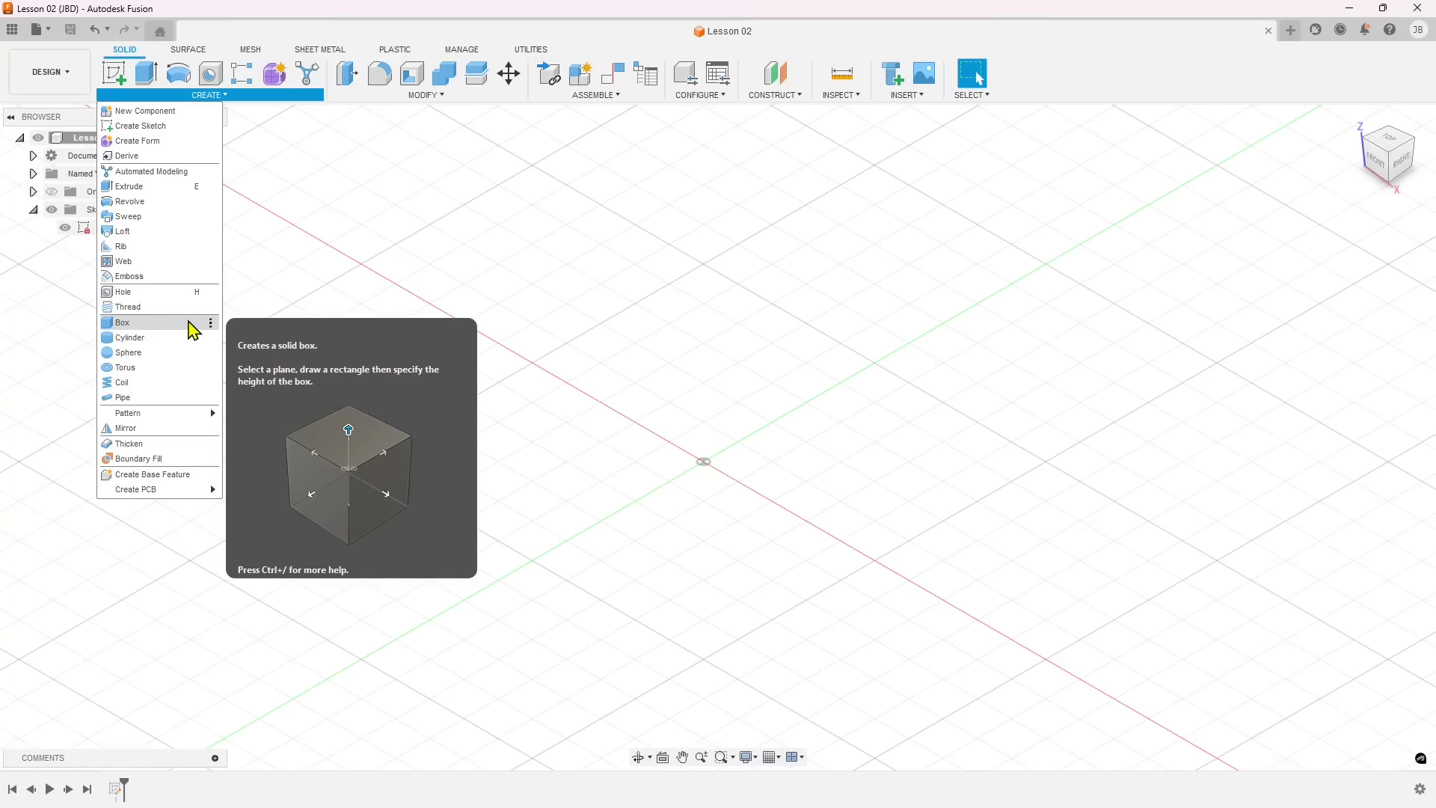
left_click(124, 324)
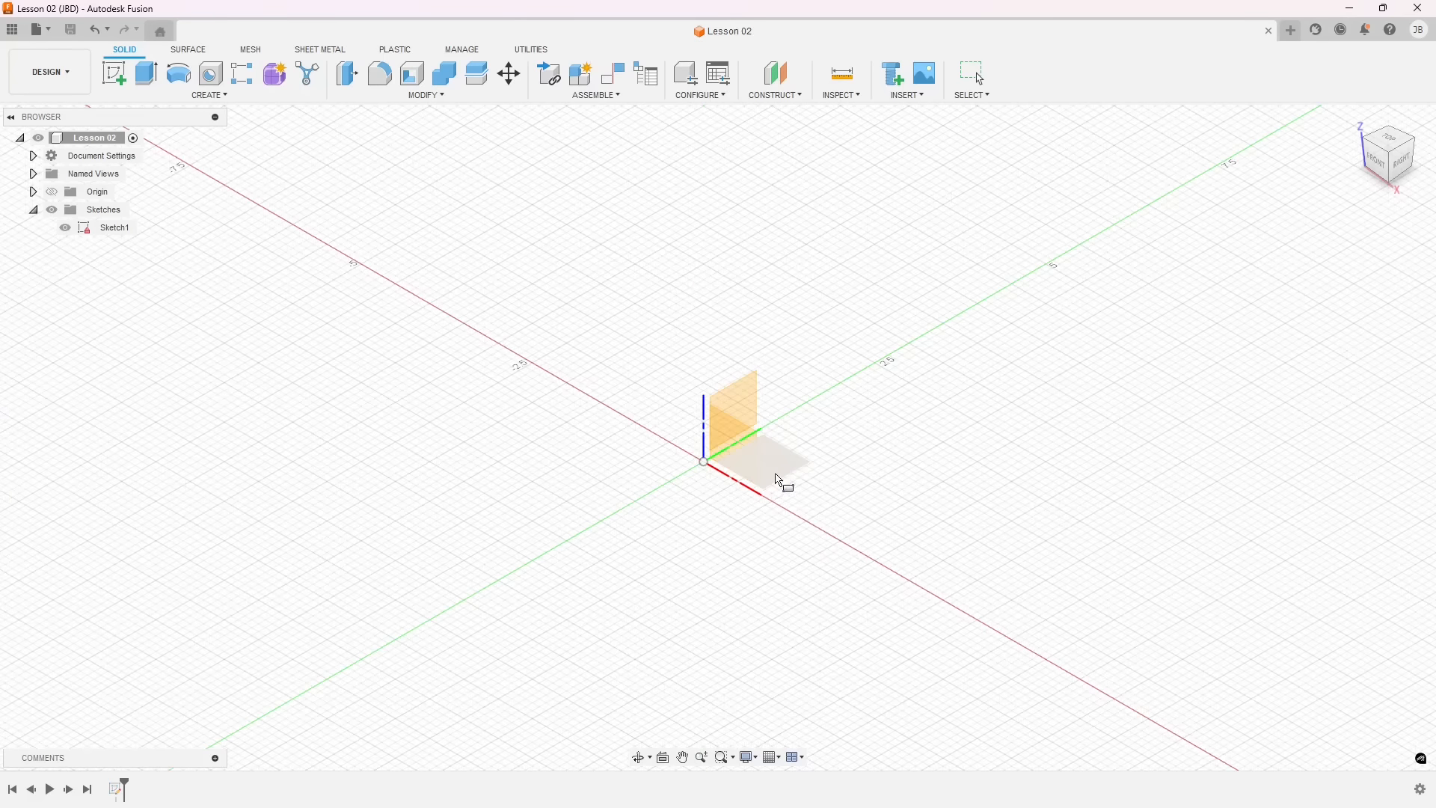
scroll(784, 491, "up", 5)
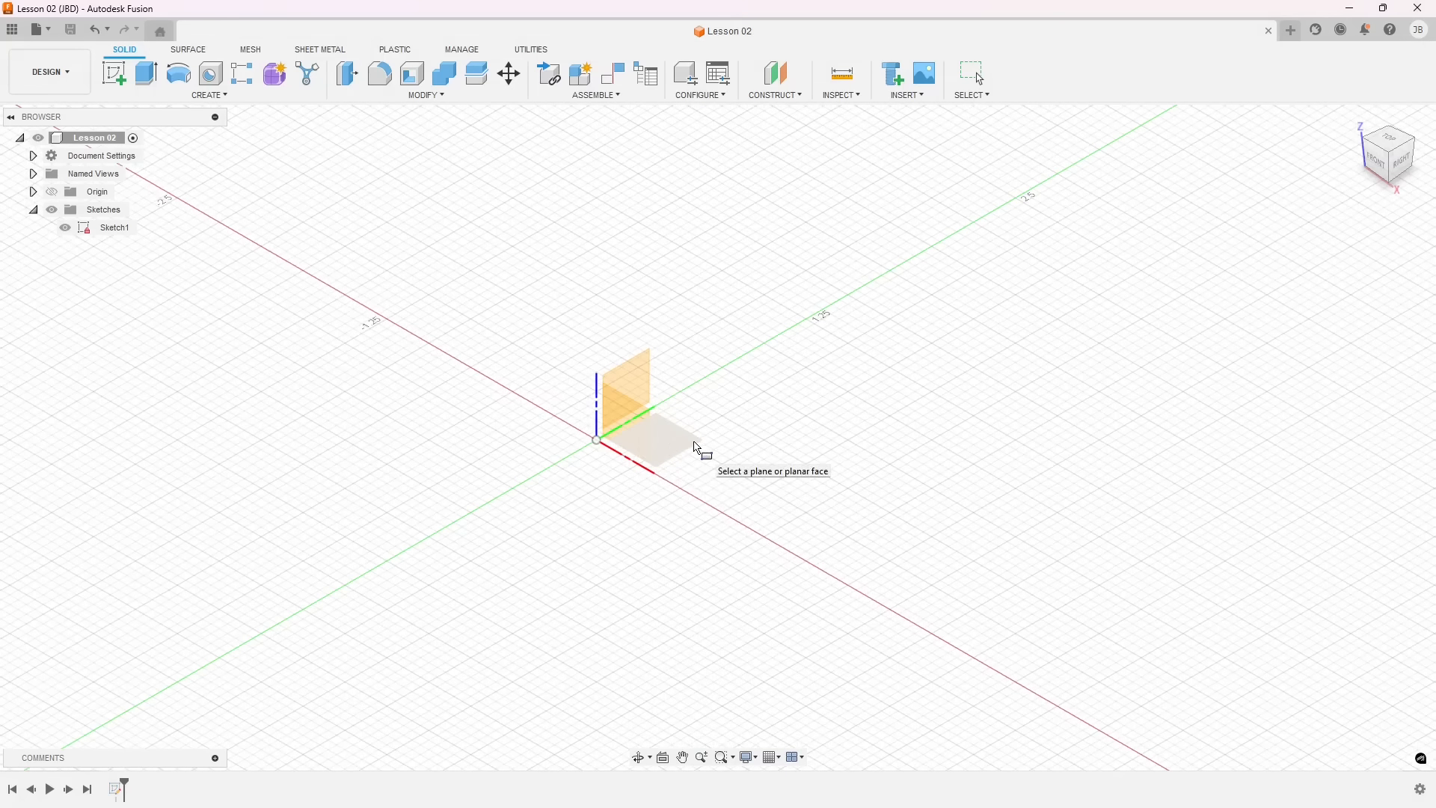
left_click(698, 448)
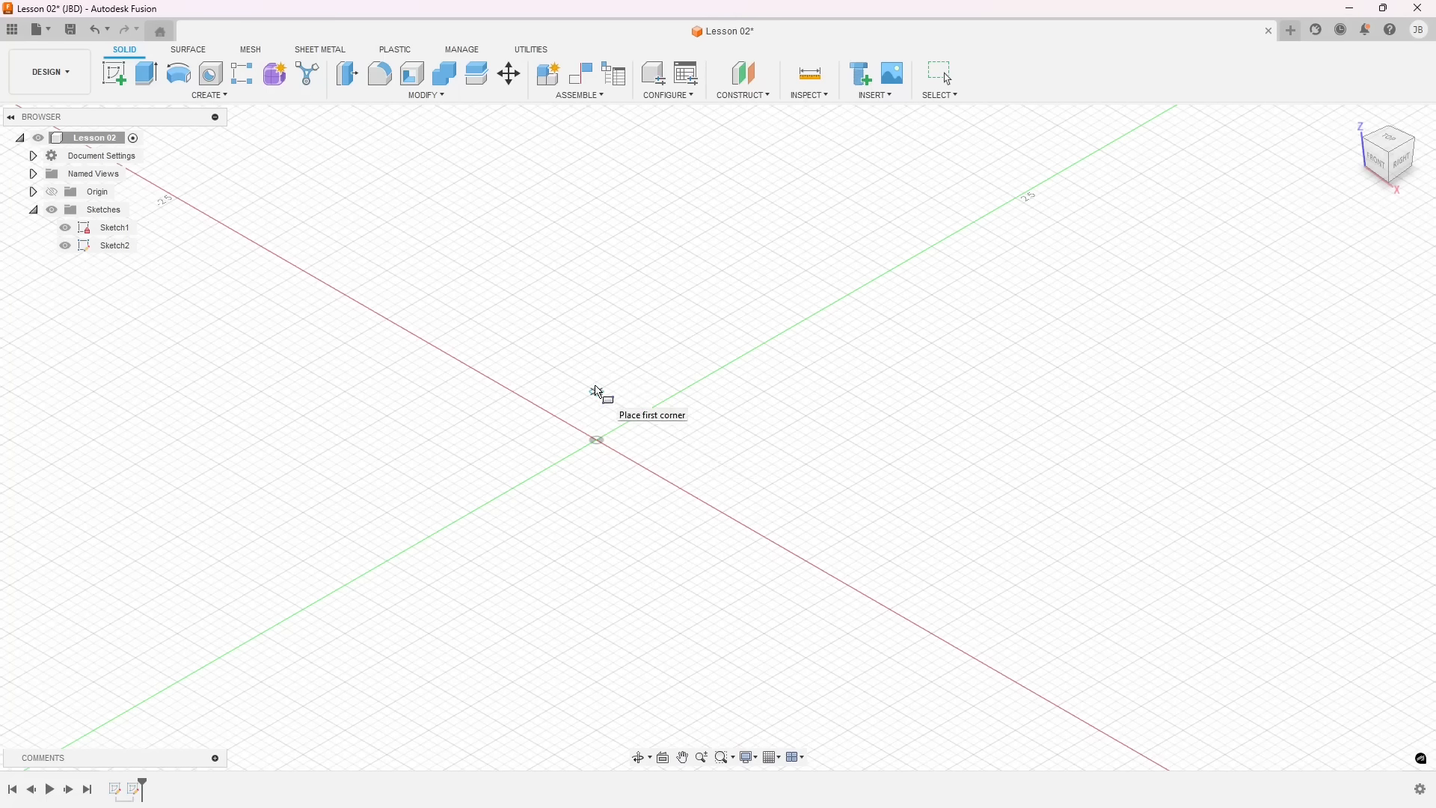
scroll(624, 515, "down", 2)
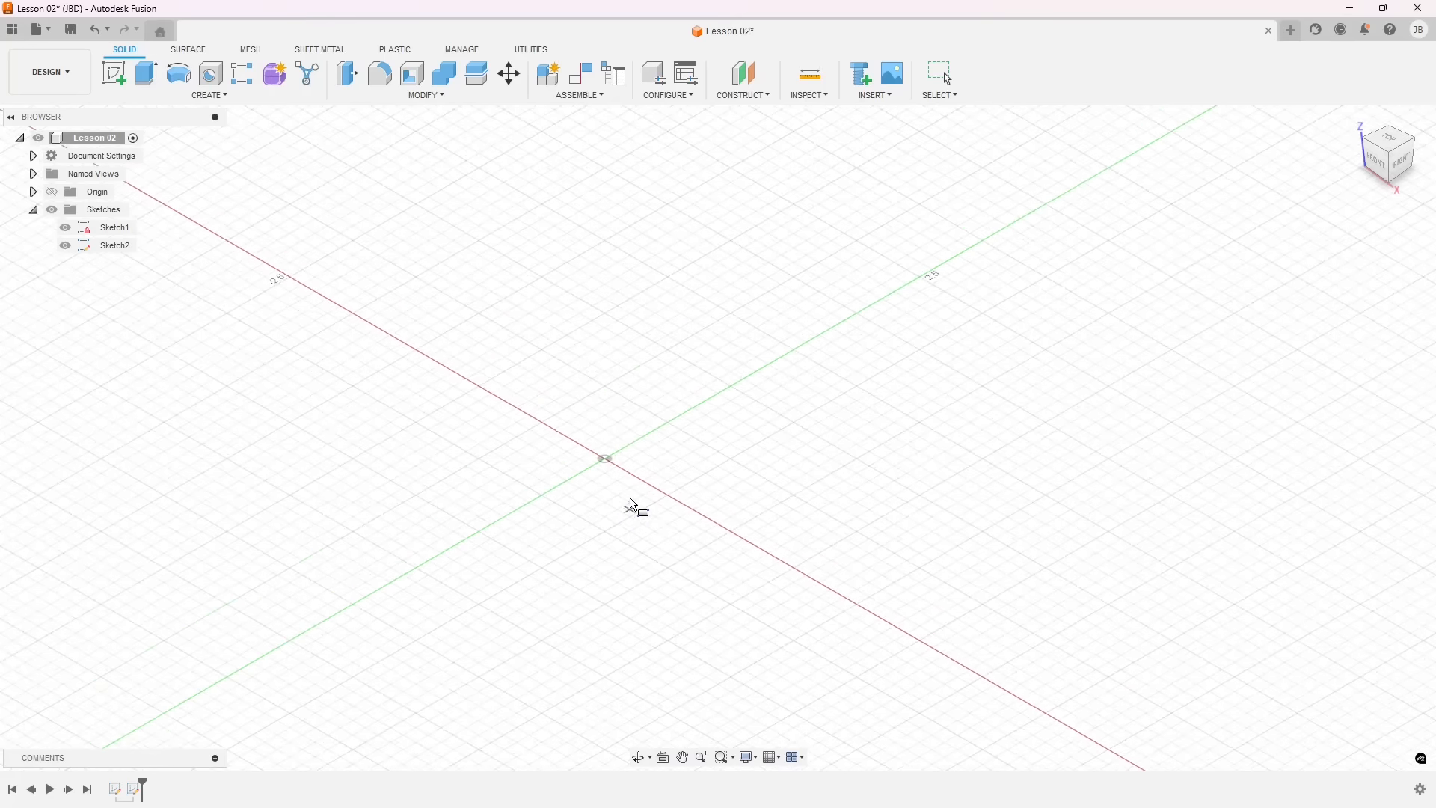
scroll(636, 490, "up", 6)
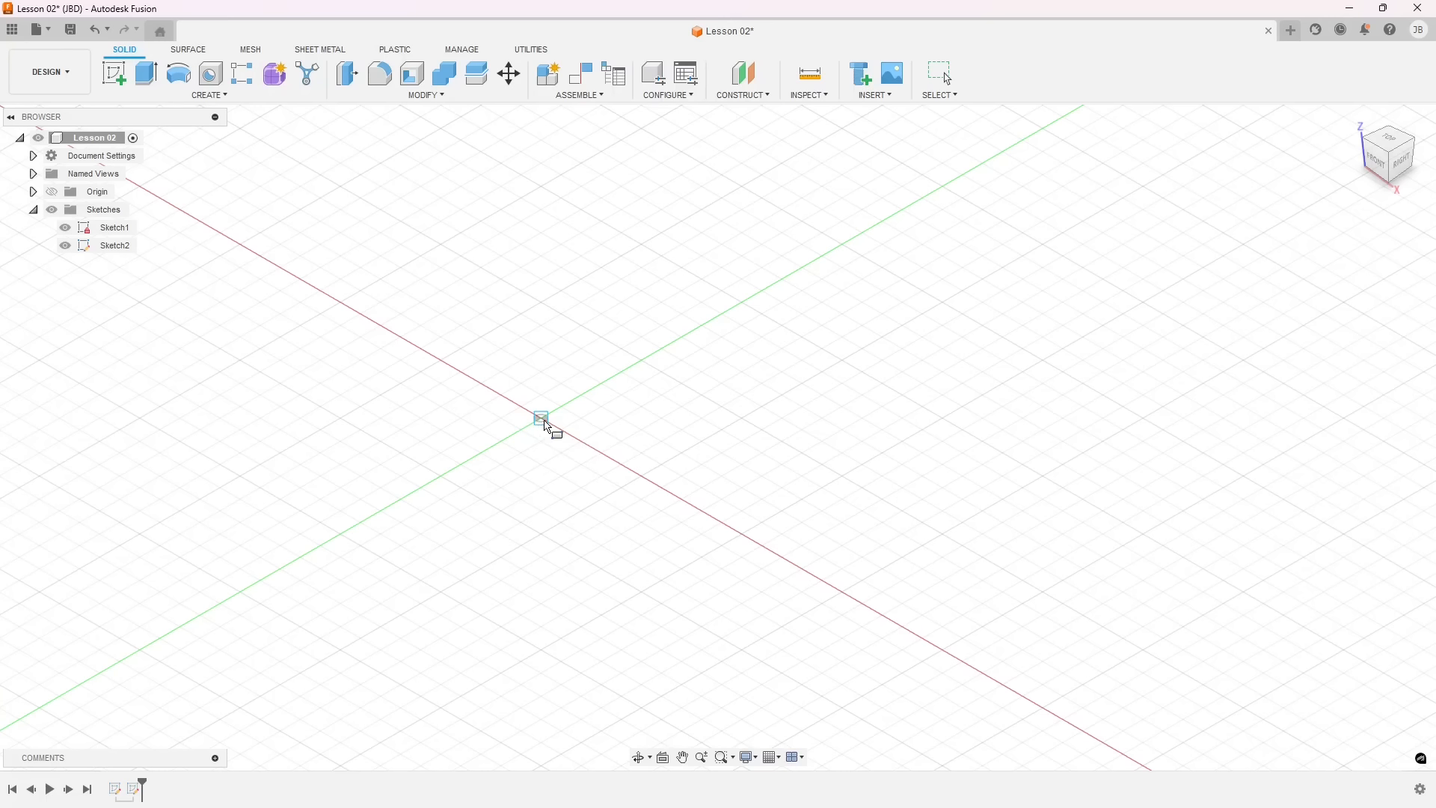
left_click(546, 421)
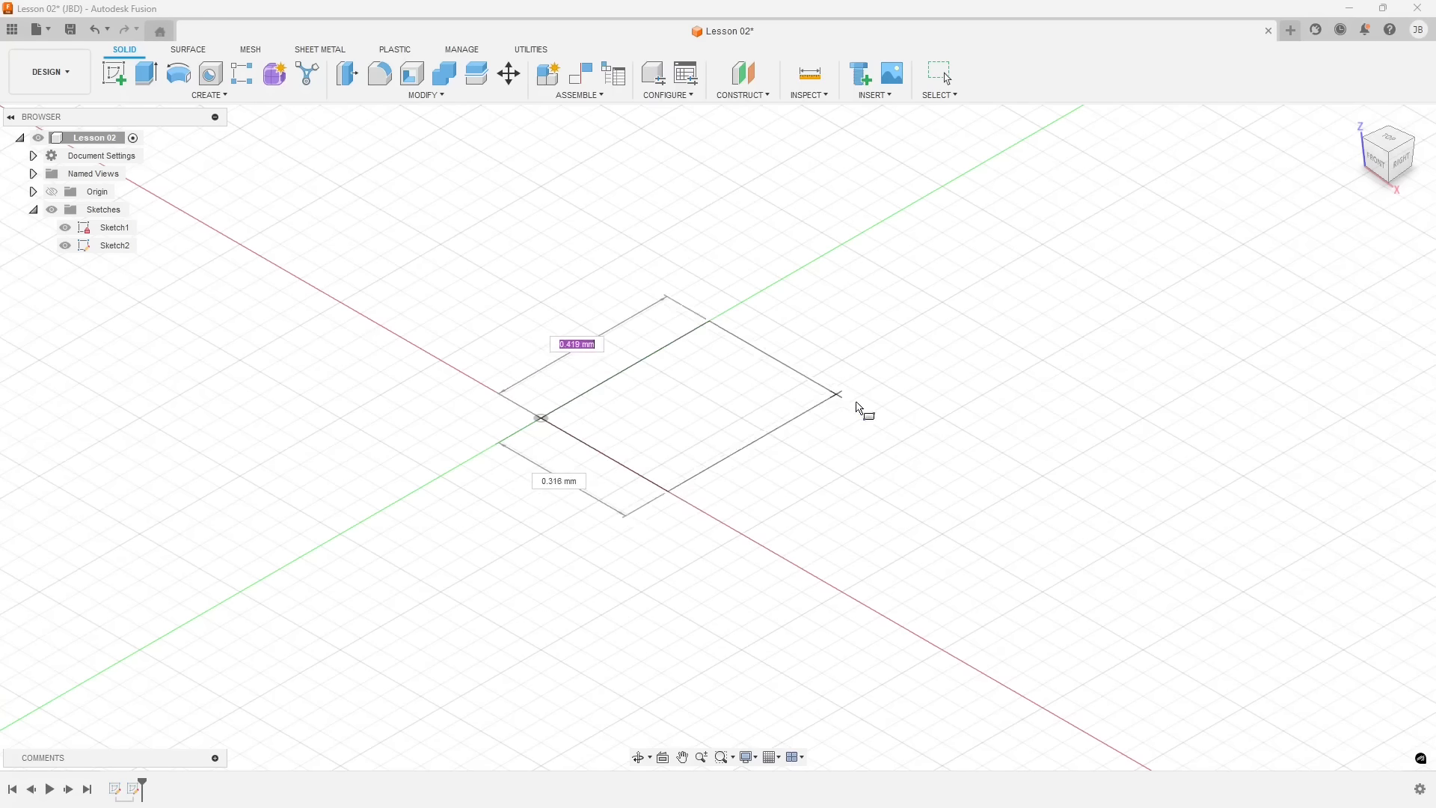
left_click(858, 403)
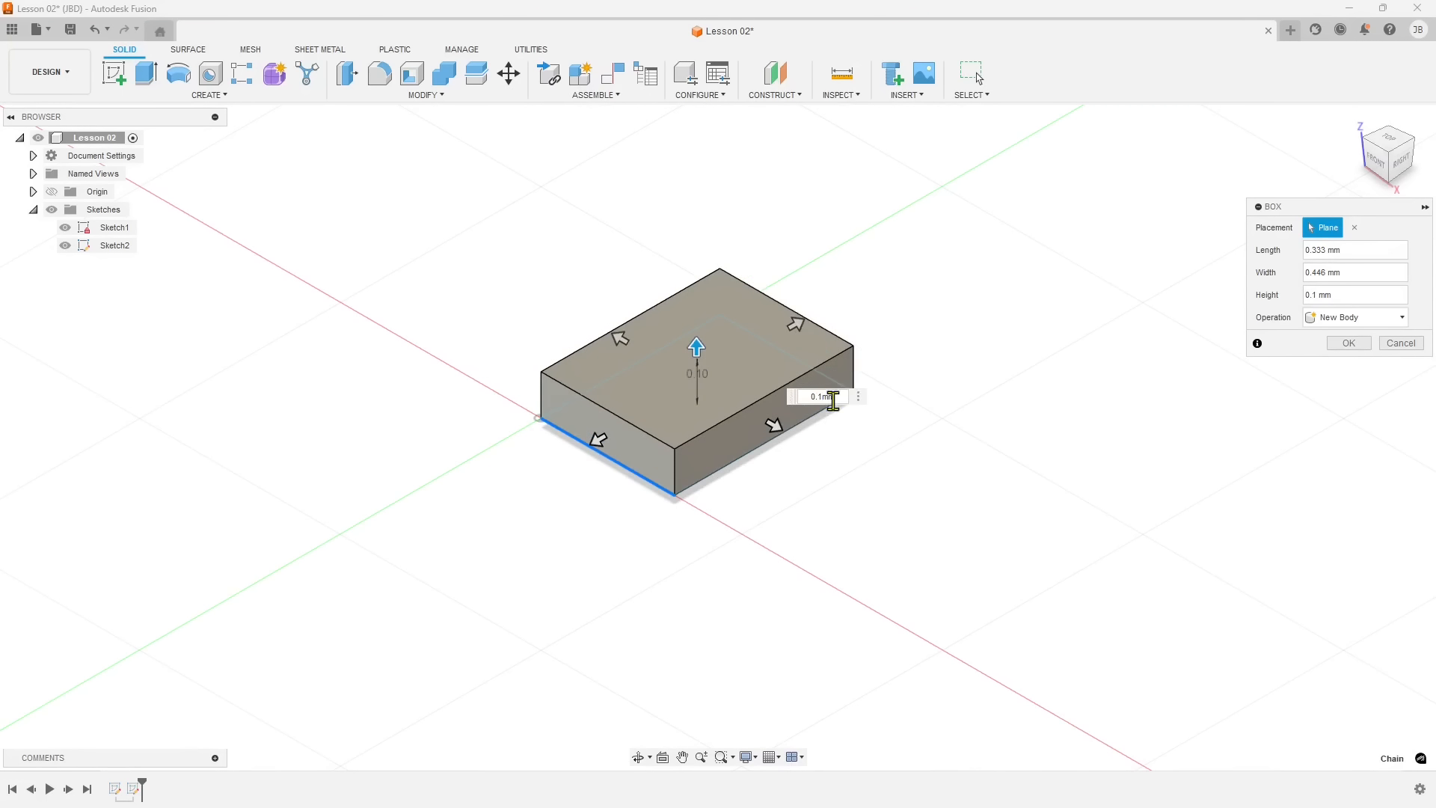
Set the height of the new box to 1 mm.
double_click(824, 396)
type("1")
scroll(752, 573, "down", 5)
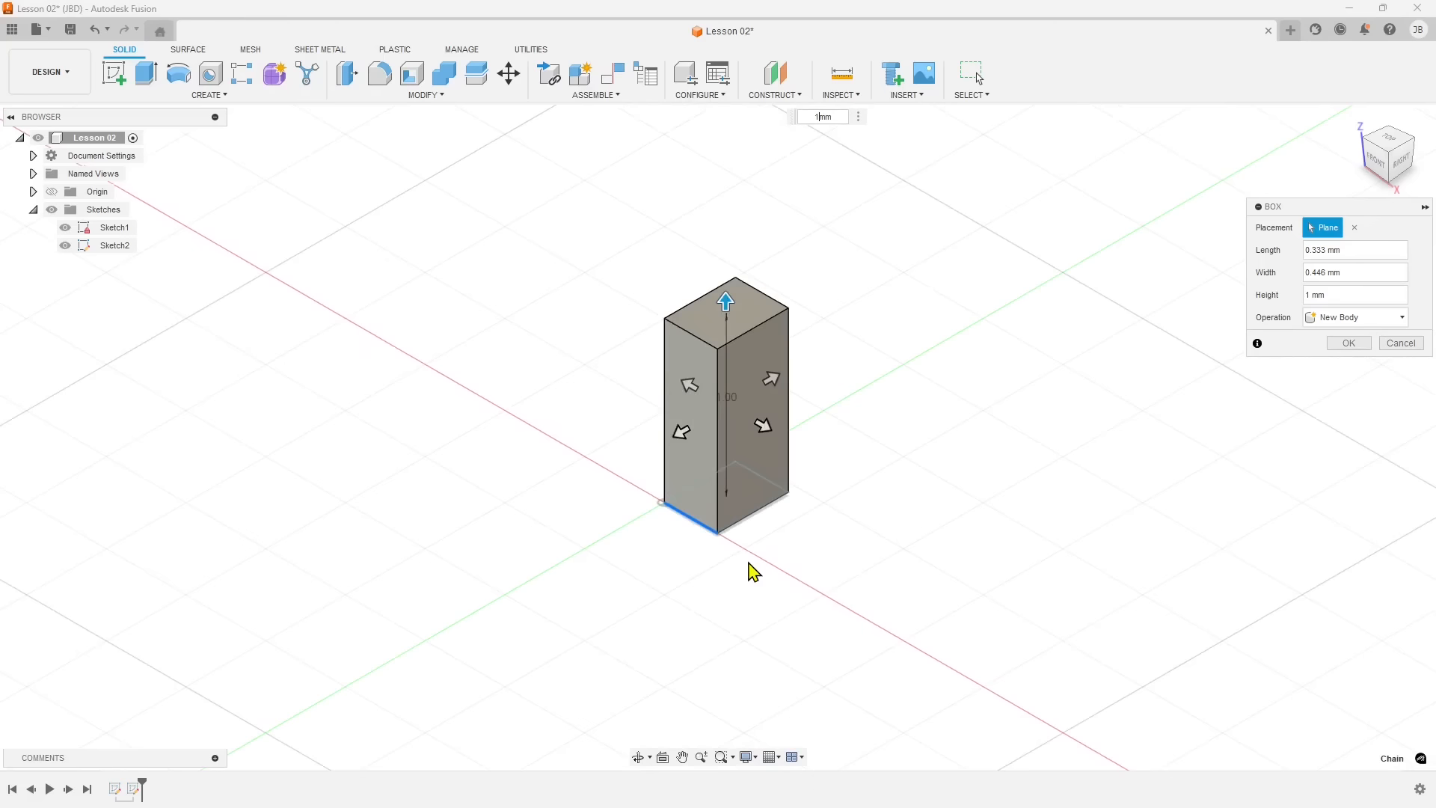
Complete the box as a new body and select its two visible side faces in turn.
scroll(773, 464, "up", 2)
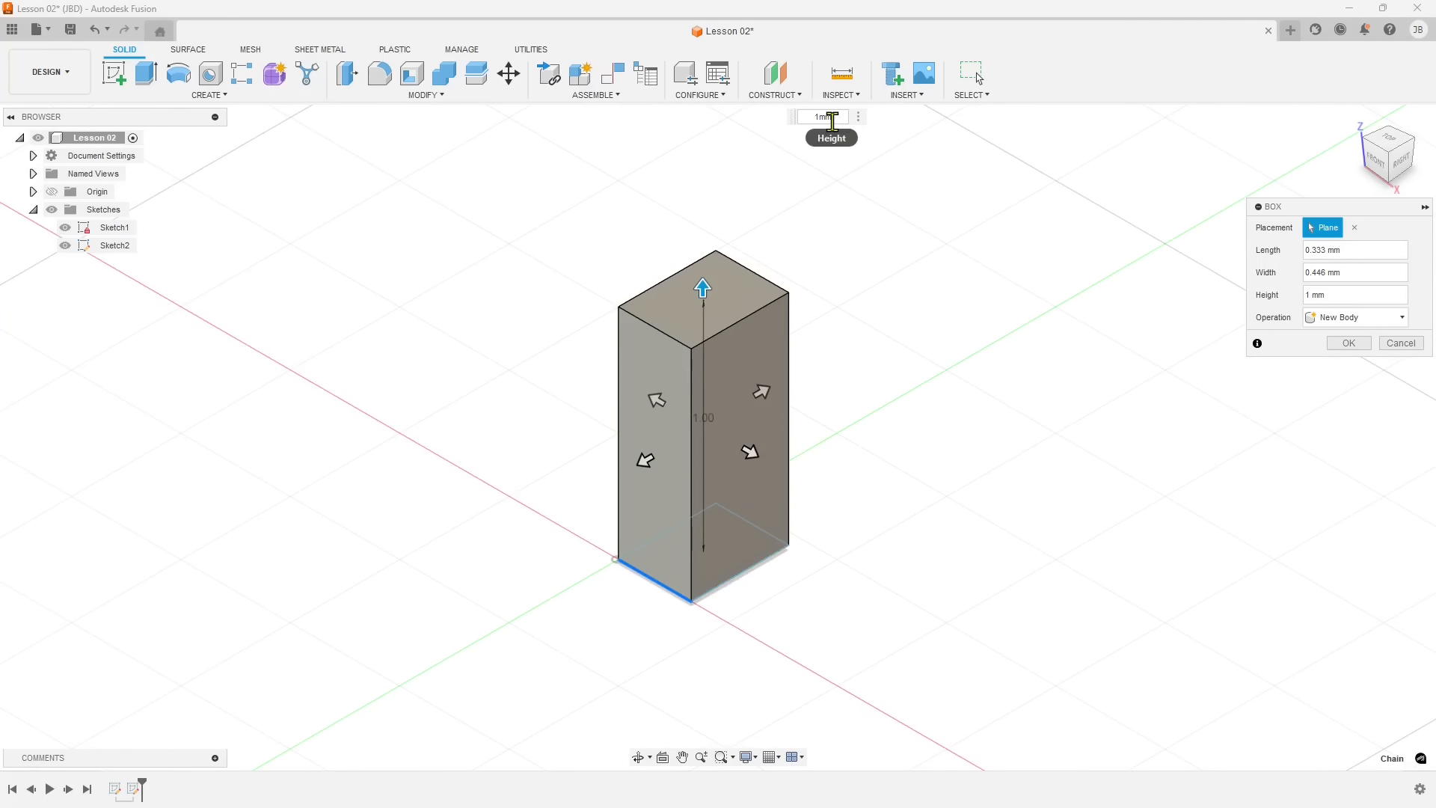
left_click(1339, 344)
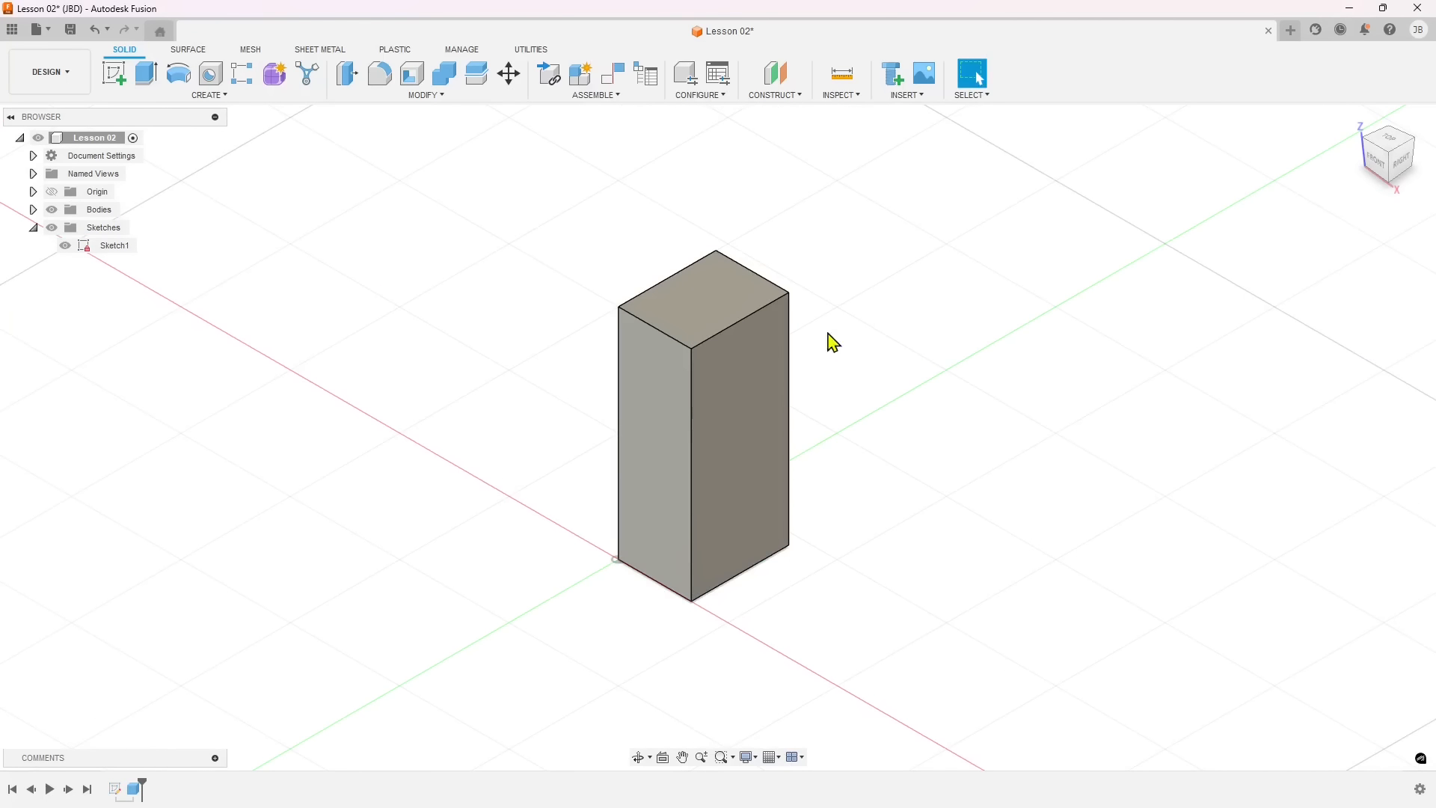
left_click(753, 317)
left_click(698, 473)
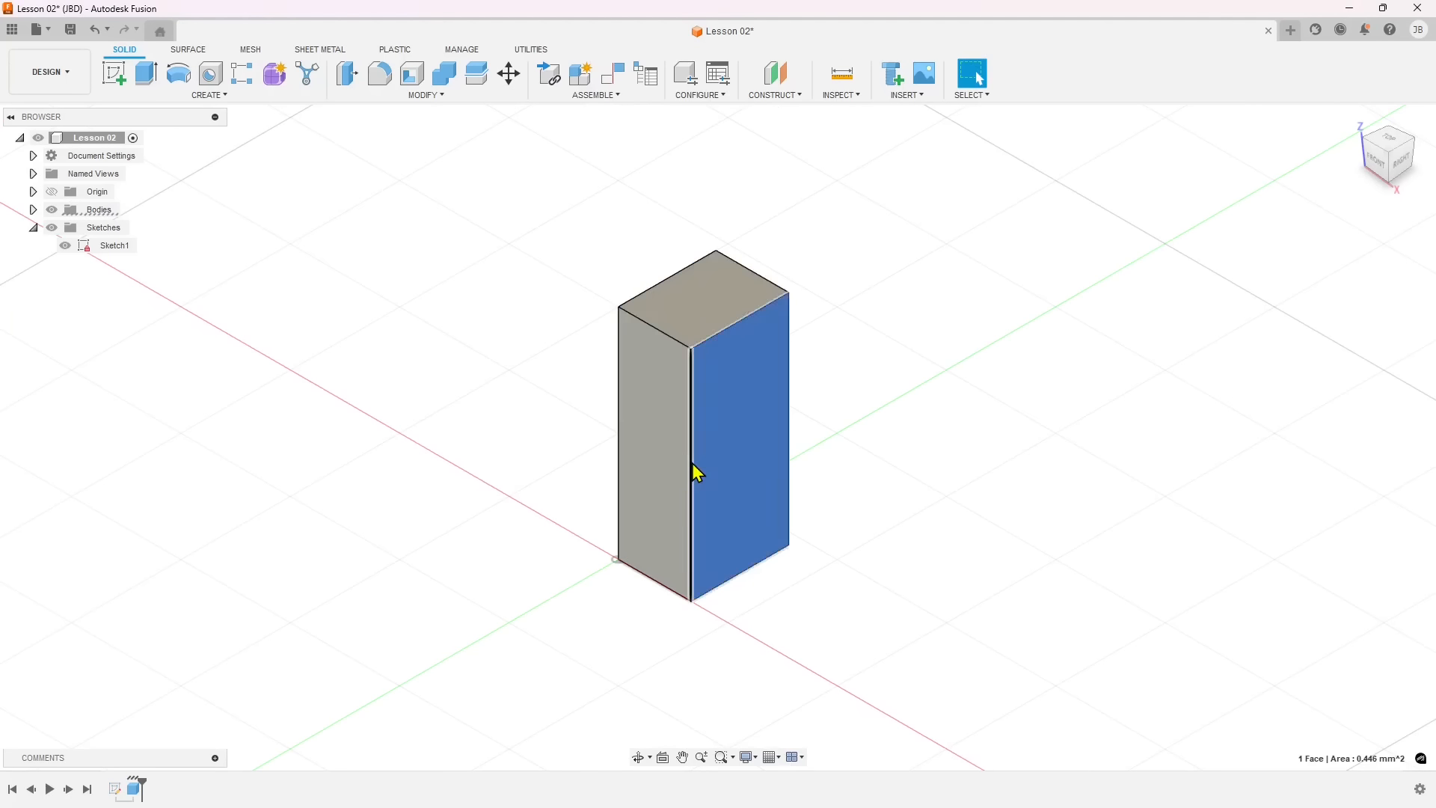
left_click(657, 455)
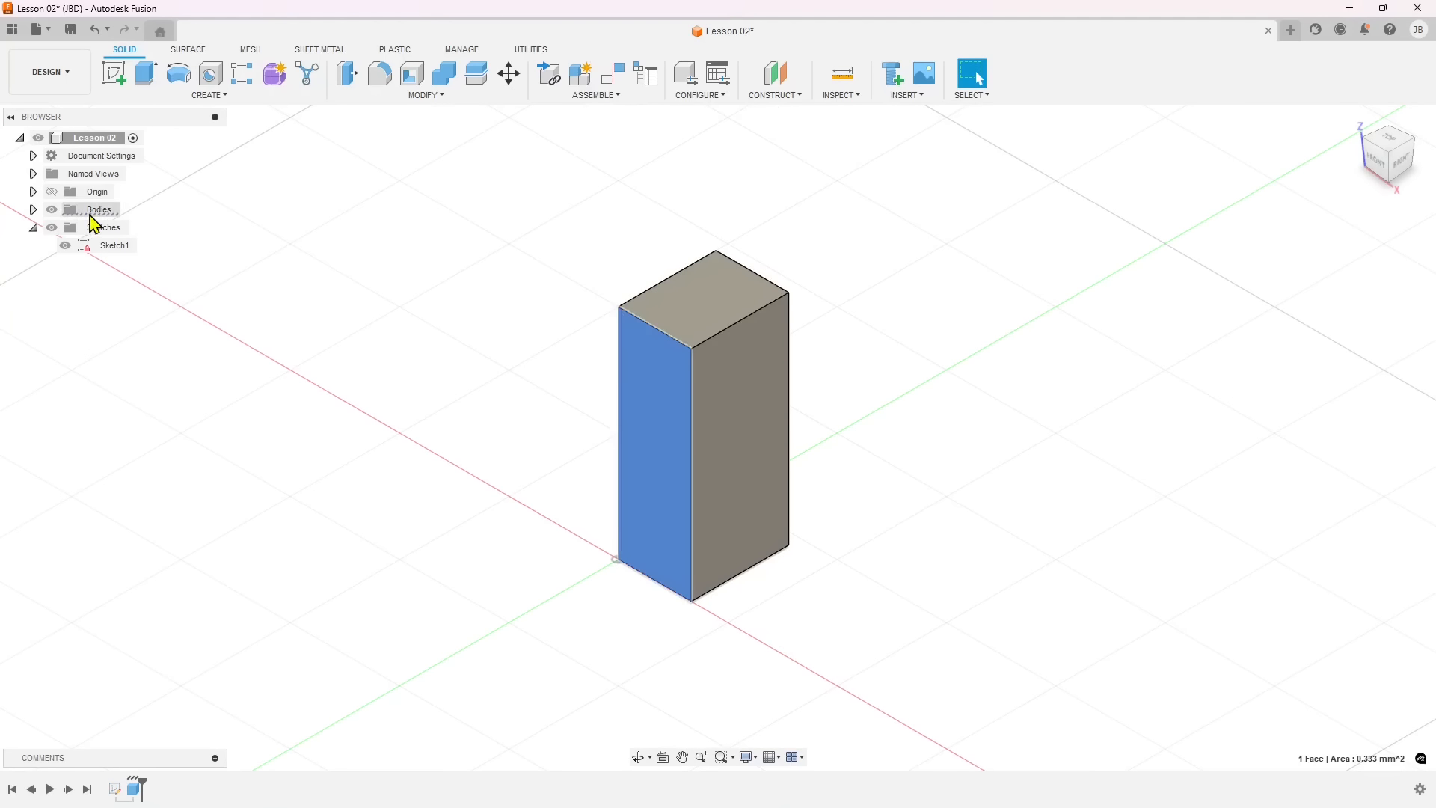
Expand the Bodies folder in the browser and select the box body listed there.
left_click(94, 217)
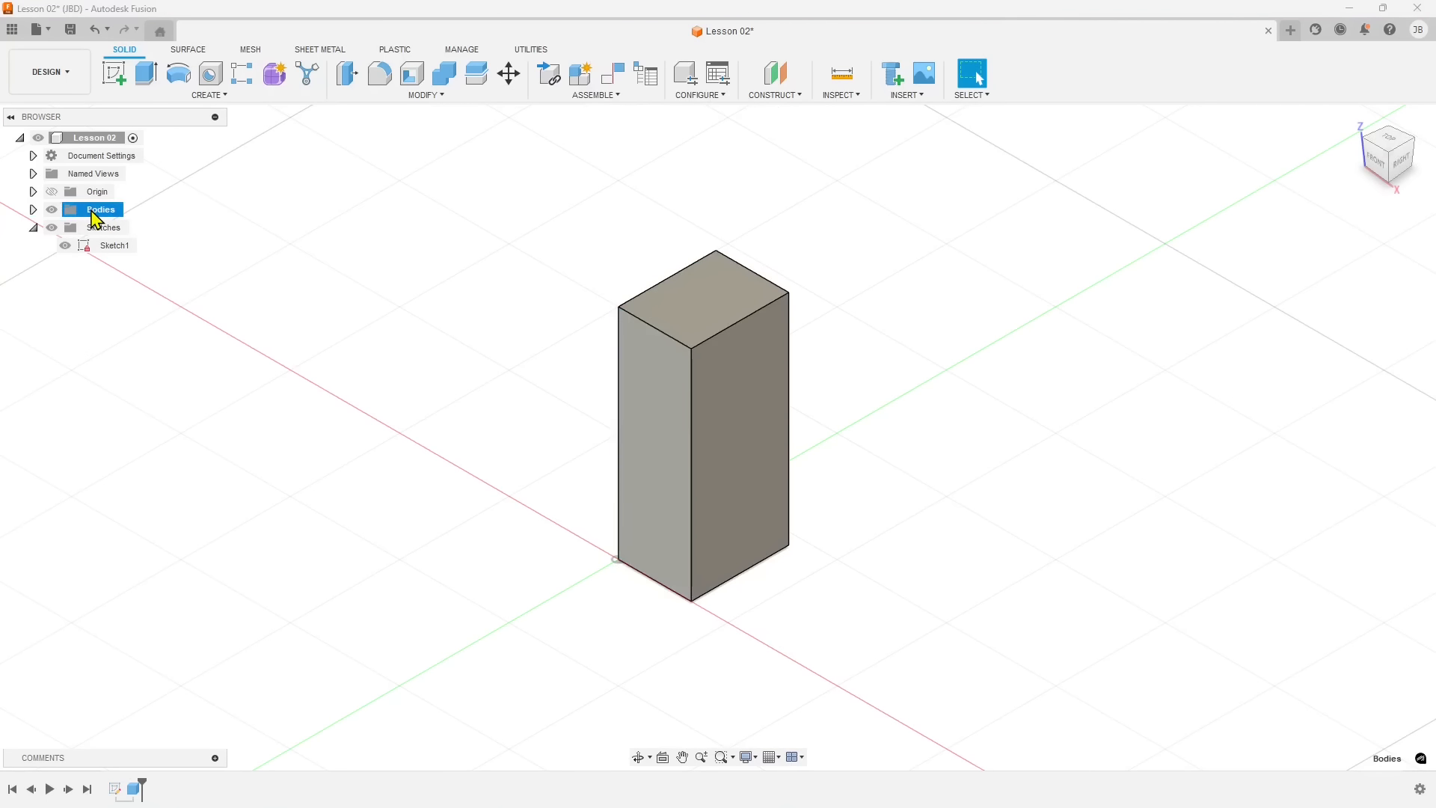
left_click(33, 210)
left_click(107, 229)
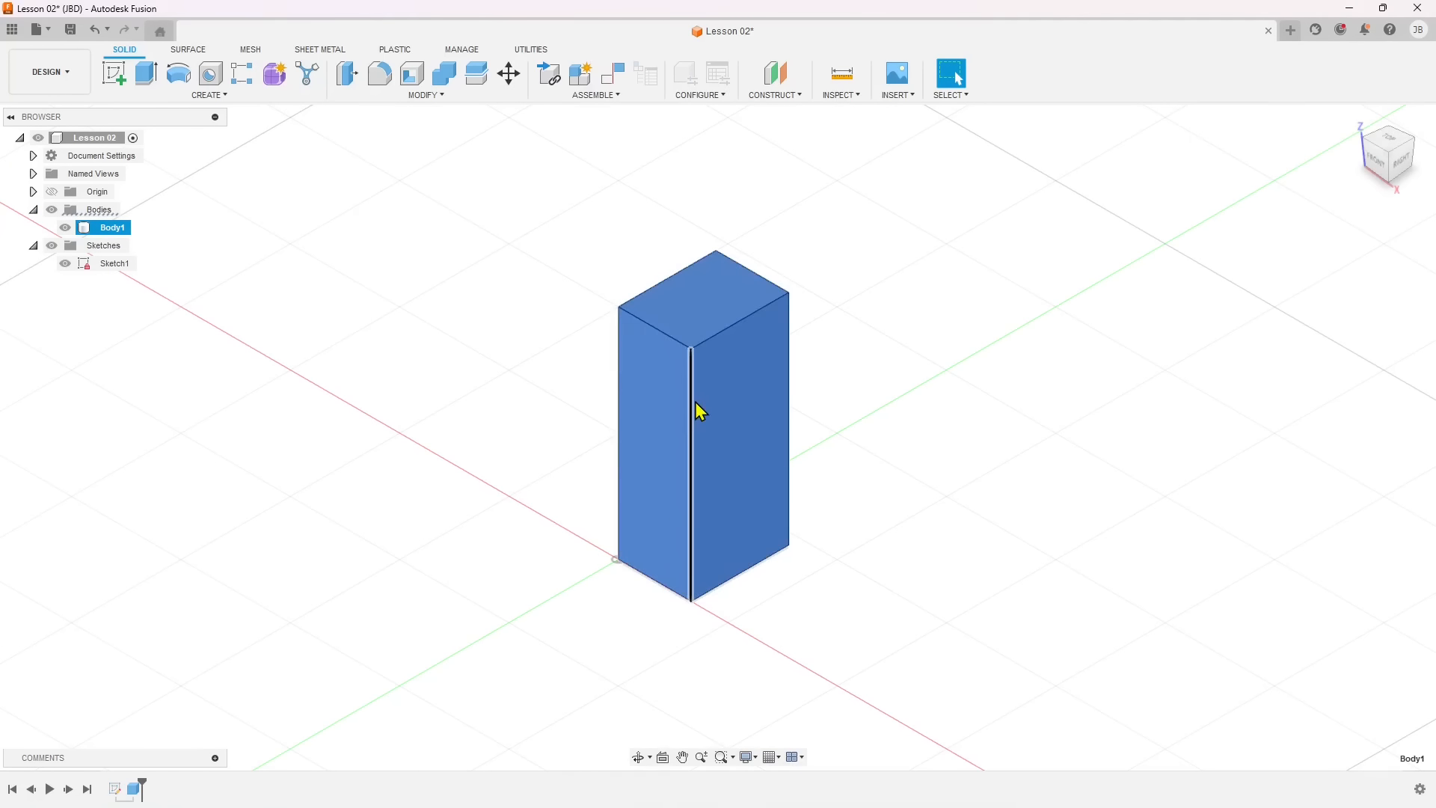
Delete the selected box body and undo the deletion.
right_click(709, 318)
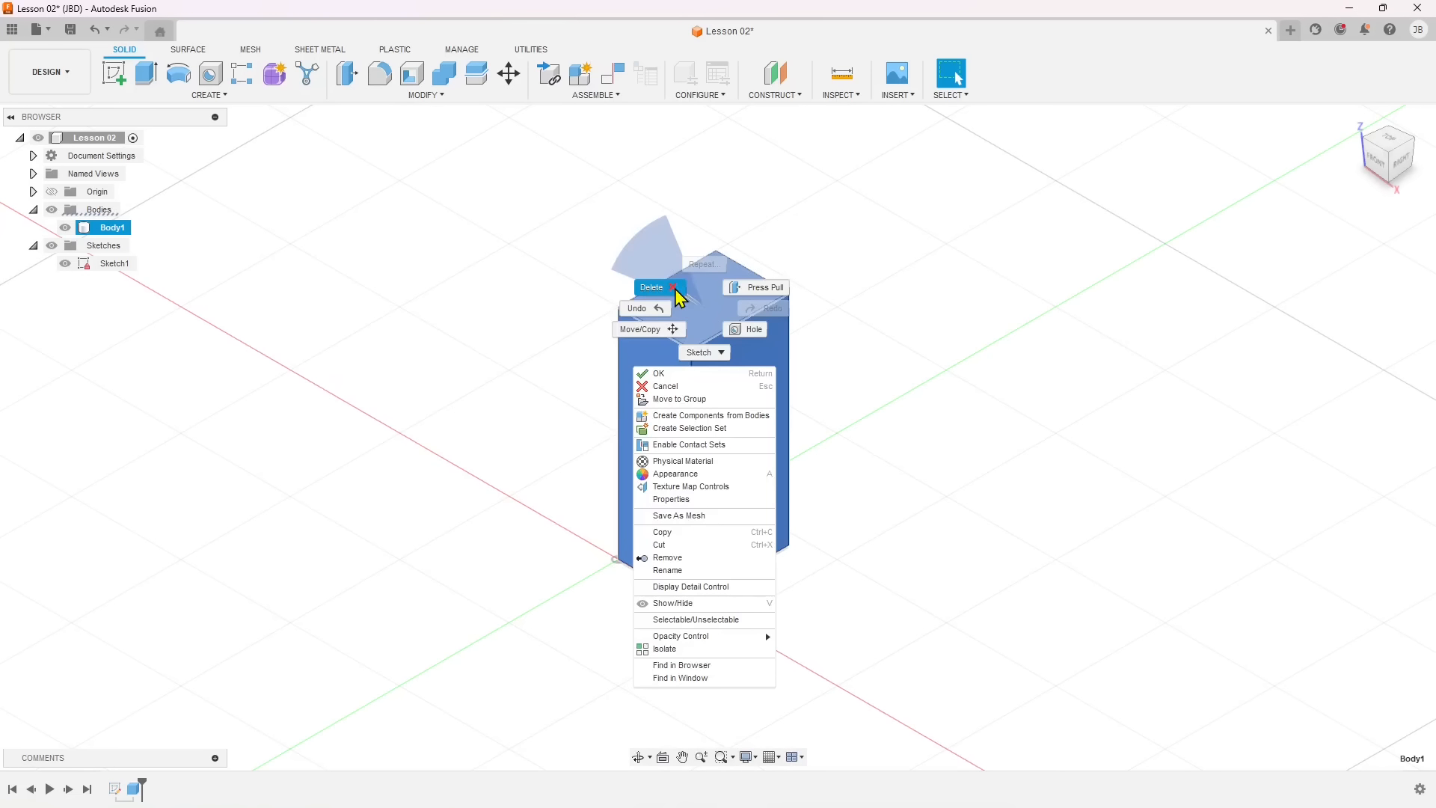
left_click(674, 289)
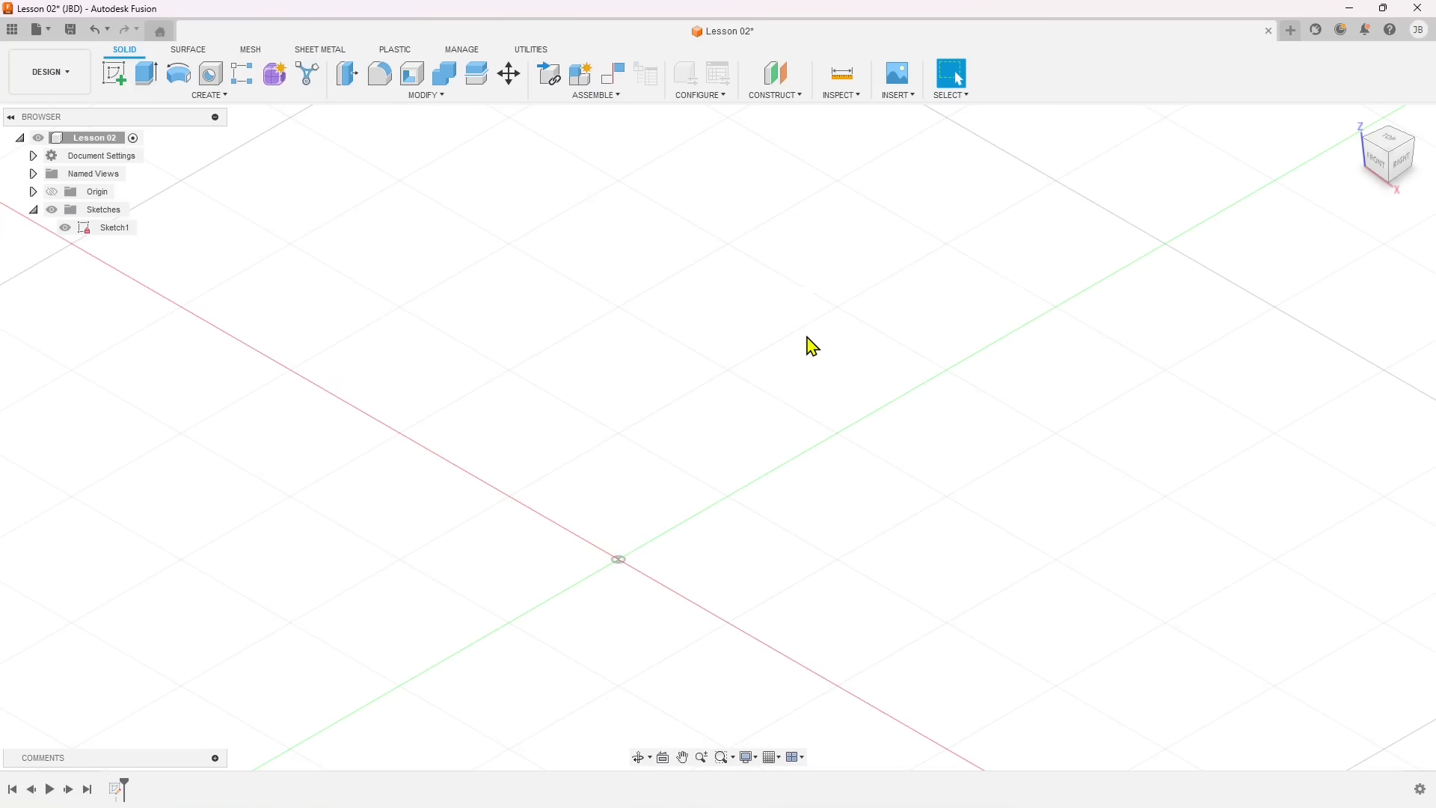
right_click(708, 339)
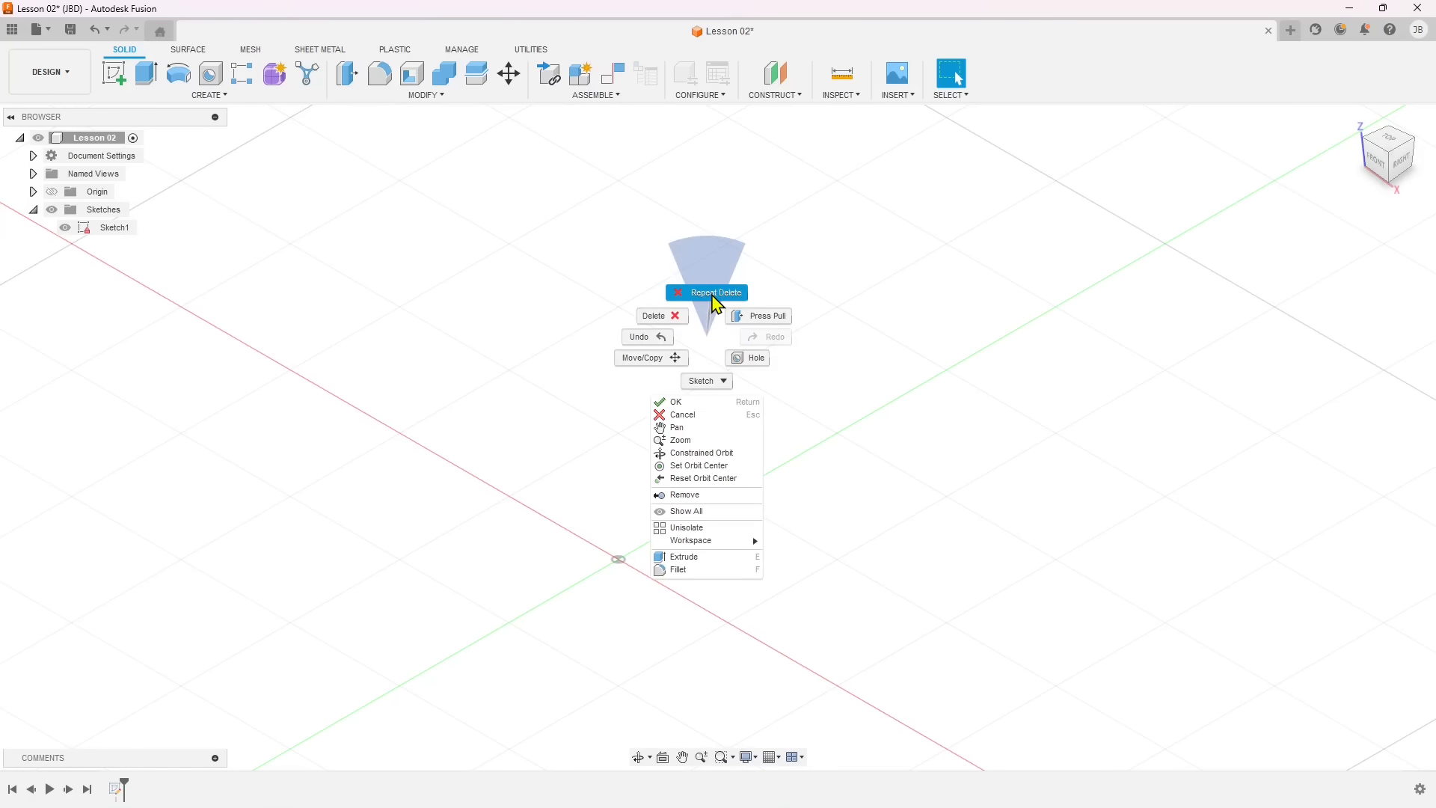
left_click(648, 337)
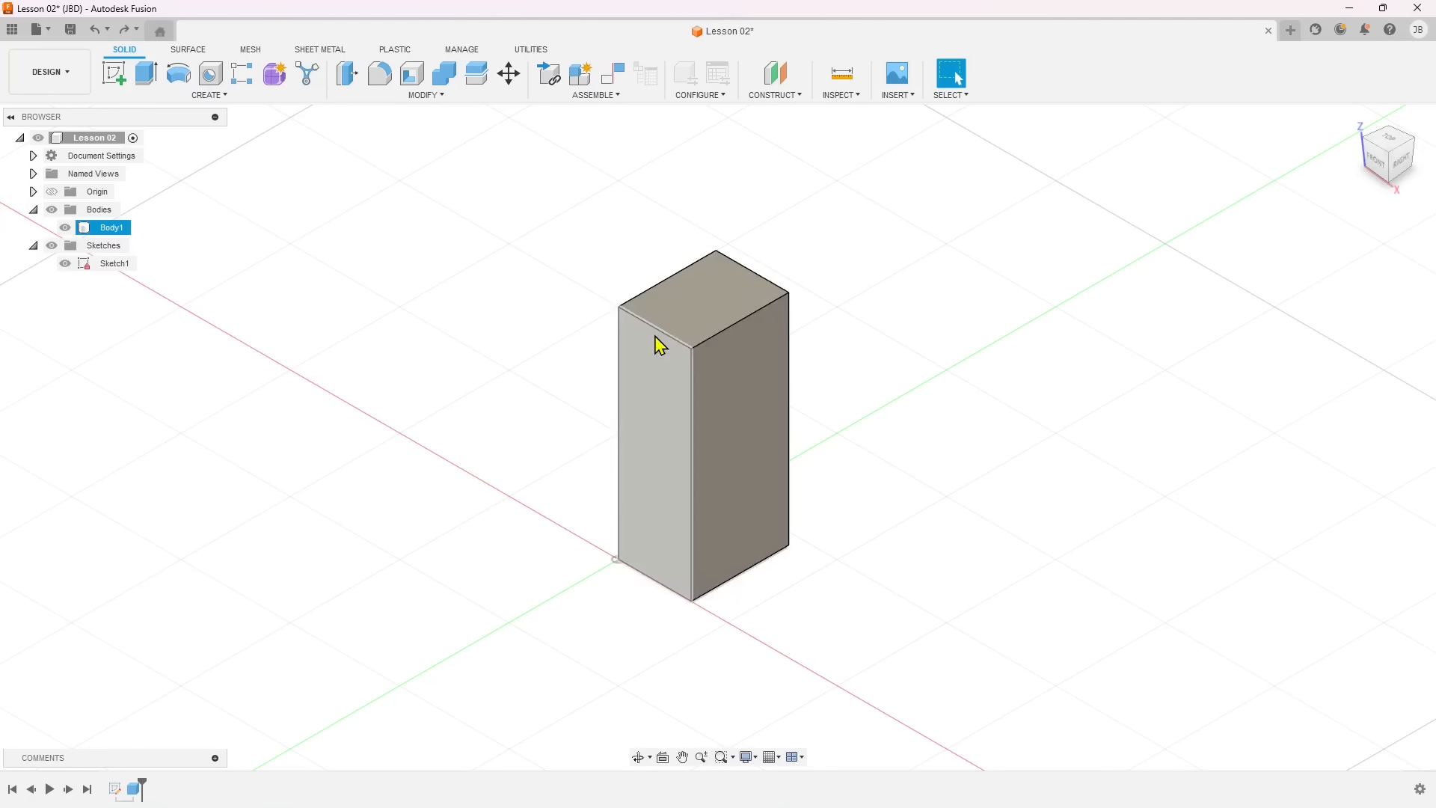
Press Pull the top face of the box down to a distance of 0.20 mm.
left_click(693, 327)
right_click(693, 327)
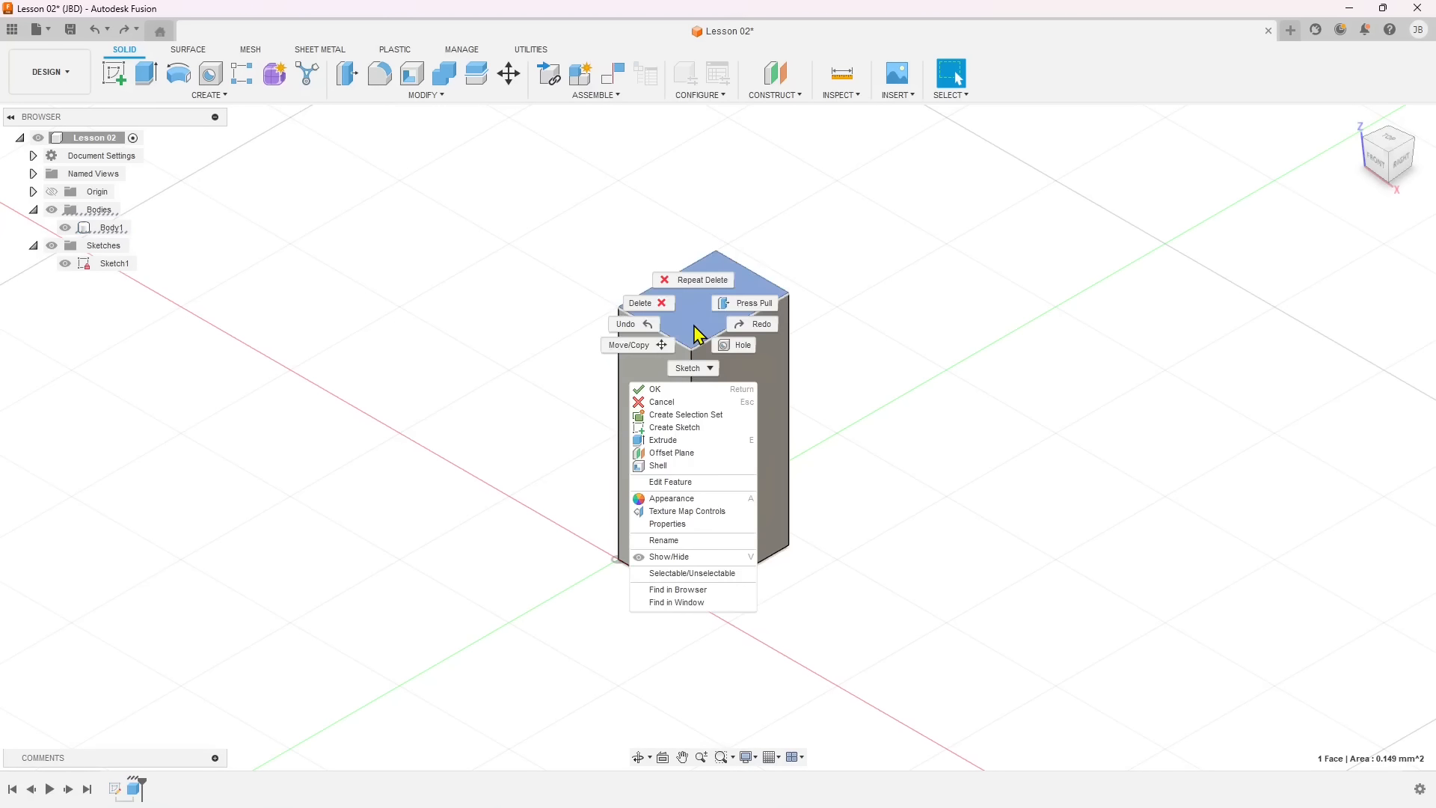
left_click(745, 304)
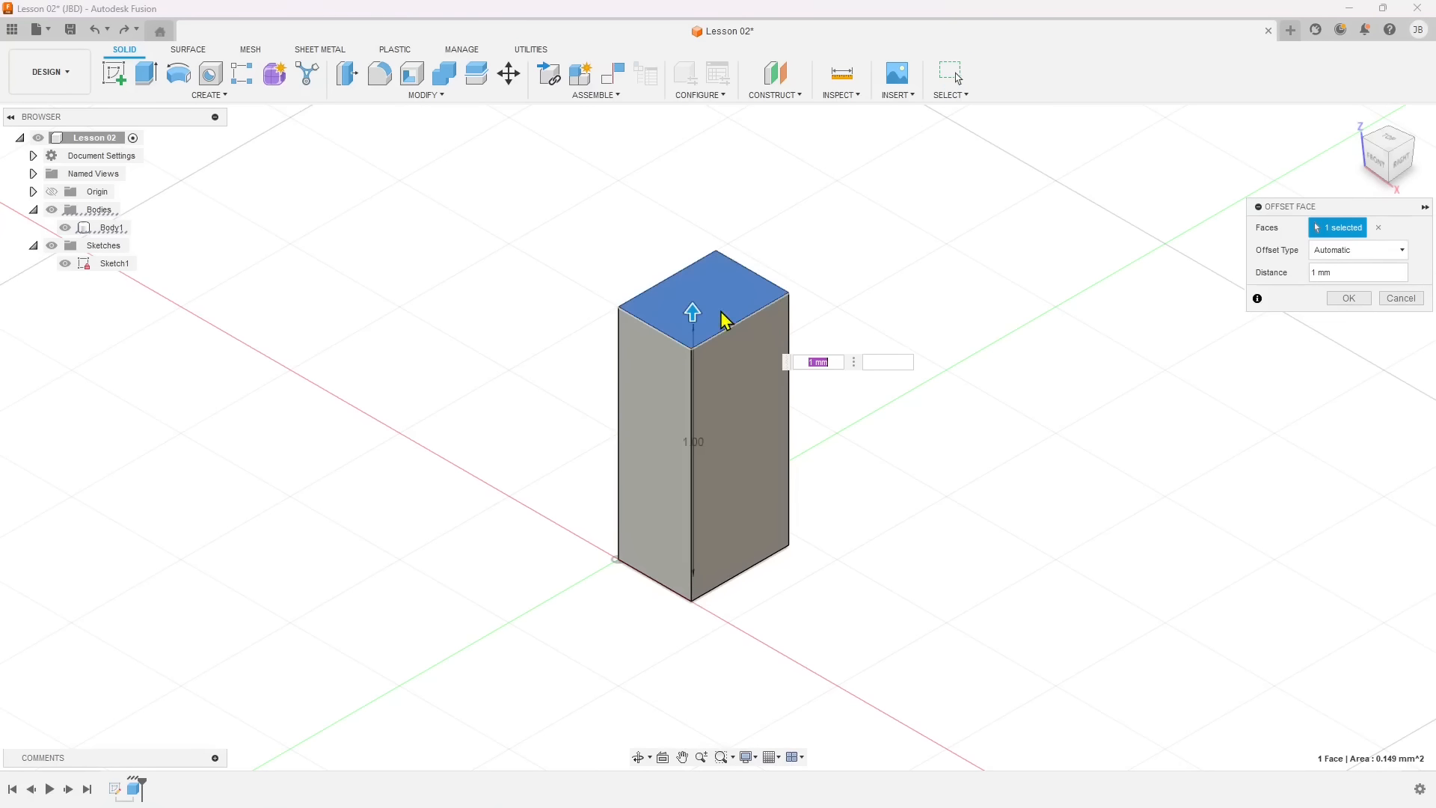
left_click_drag(696, 372, 720, 509)
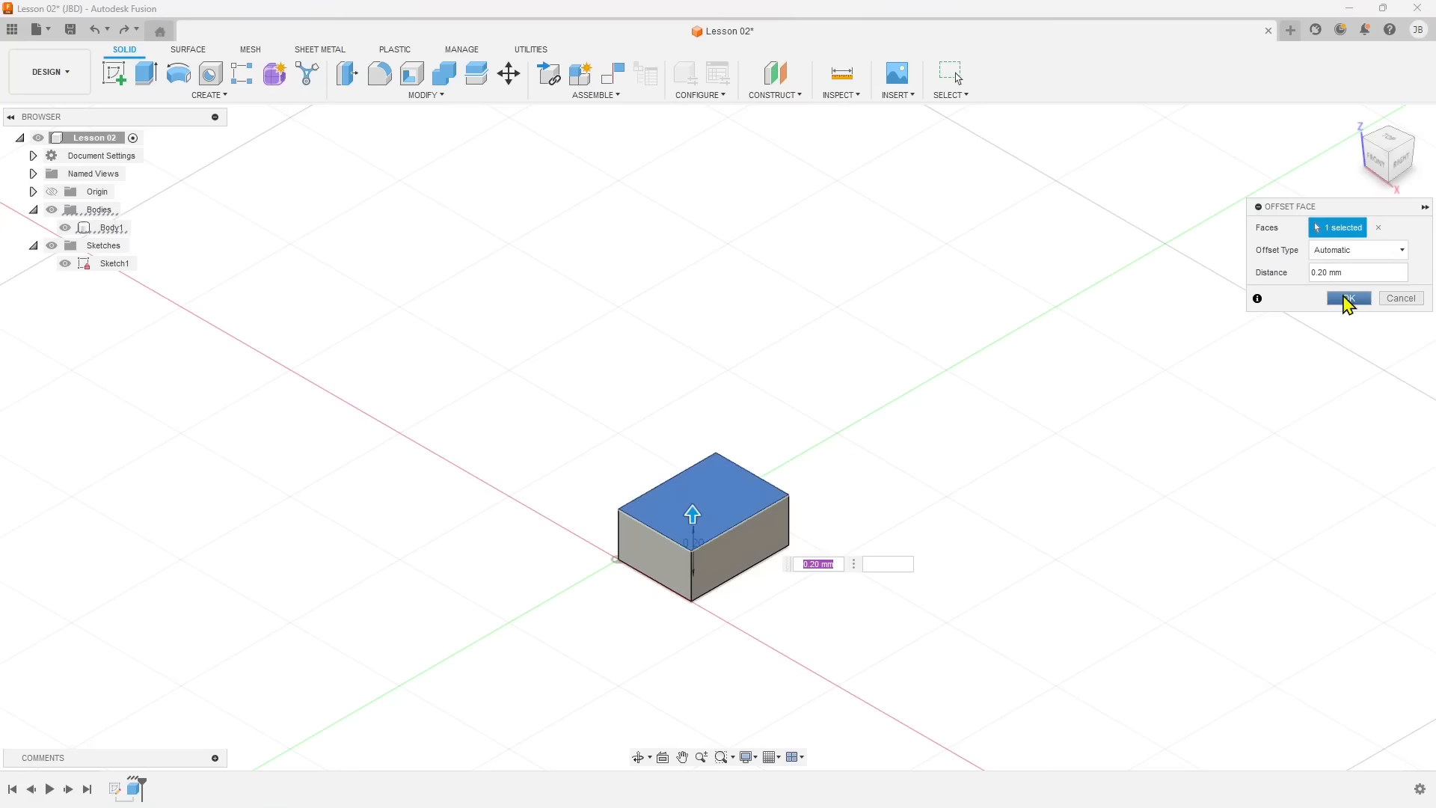
left_click(1348, 299)
Inspect the physical properties of the box body, such as area, mass, volume and material, and close them without changes.
left_click(744, 545)
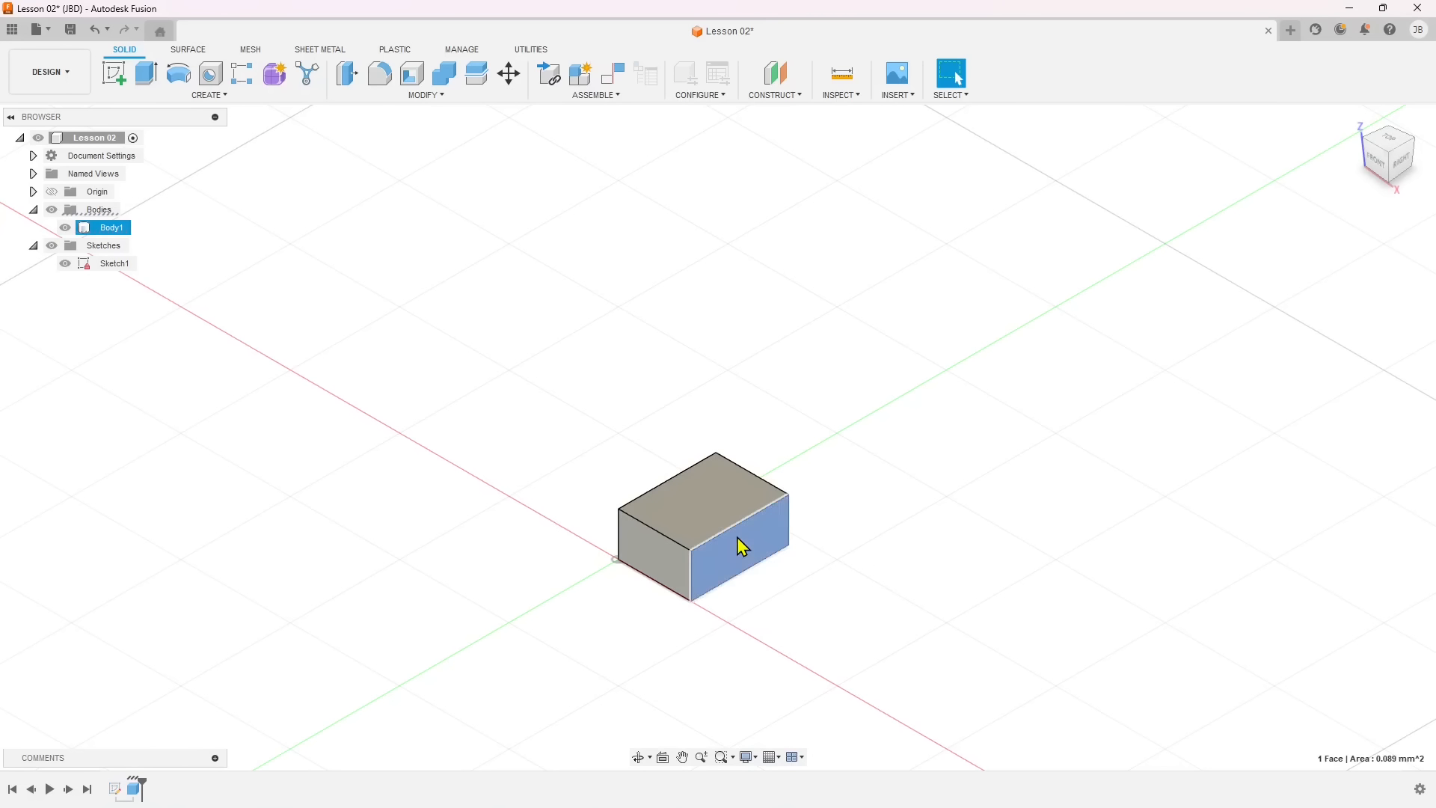
left_click(92, 232)
key("Escape")
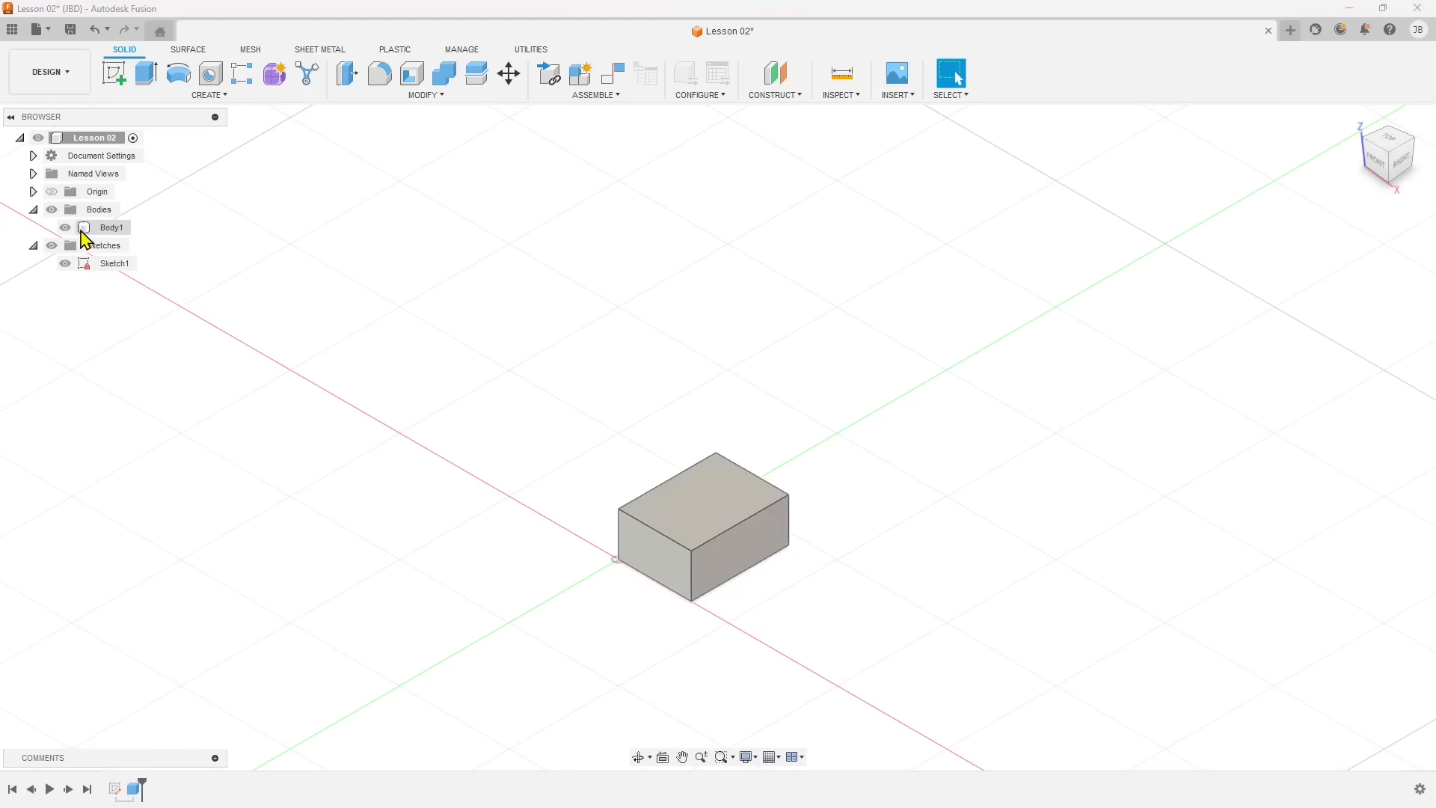
left_click(85, 237)
right_click(87, 238)
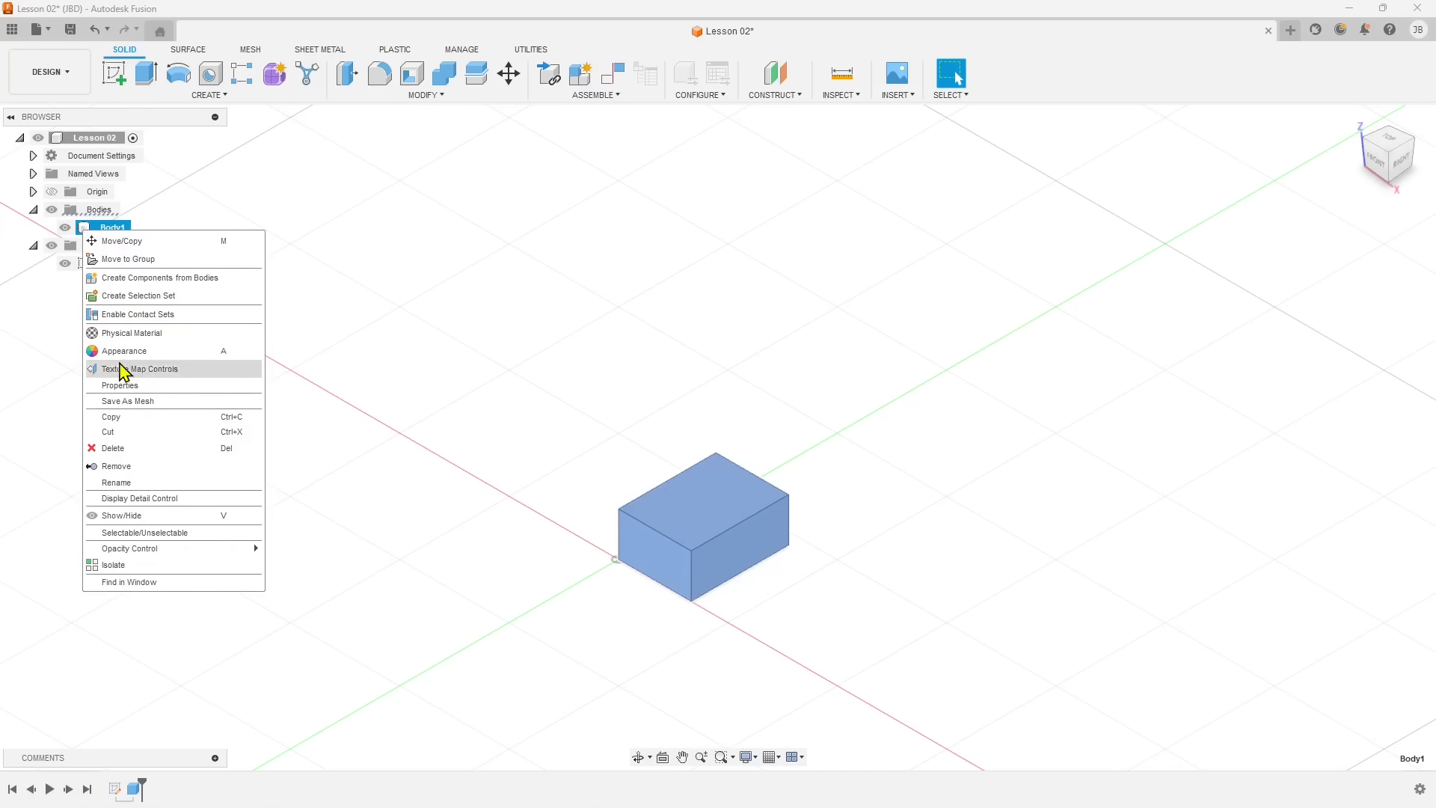
left_click(123, 387)
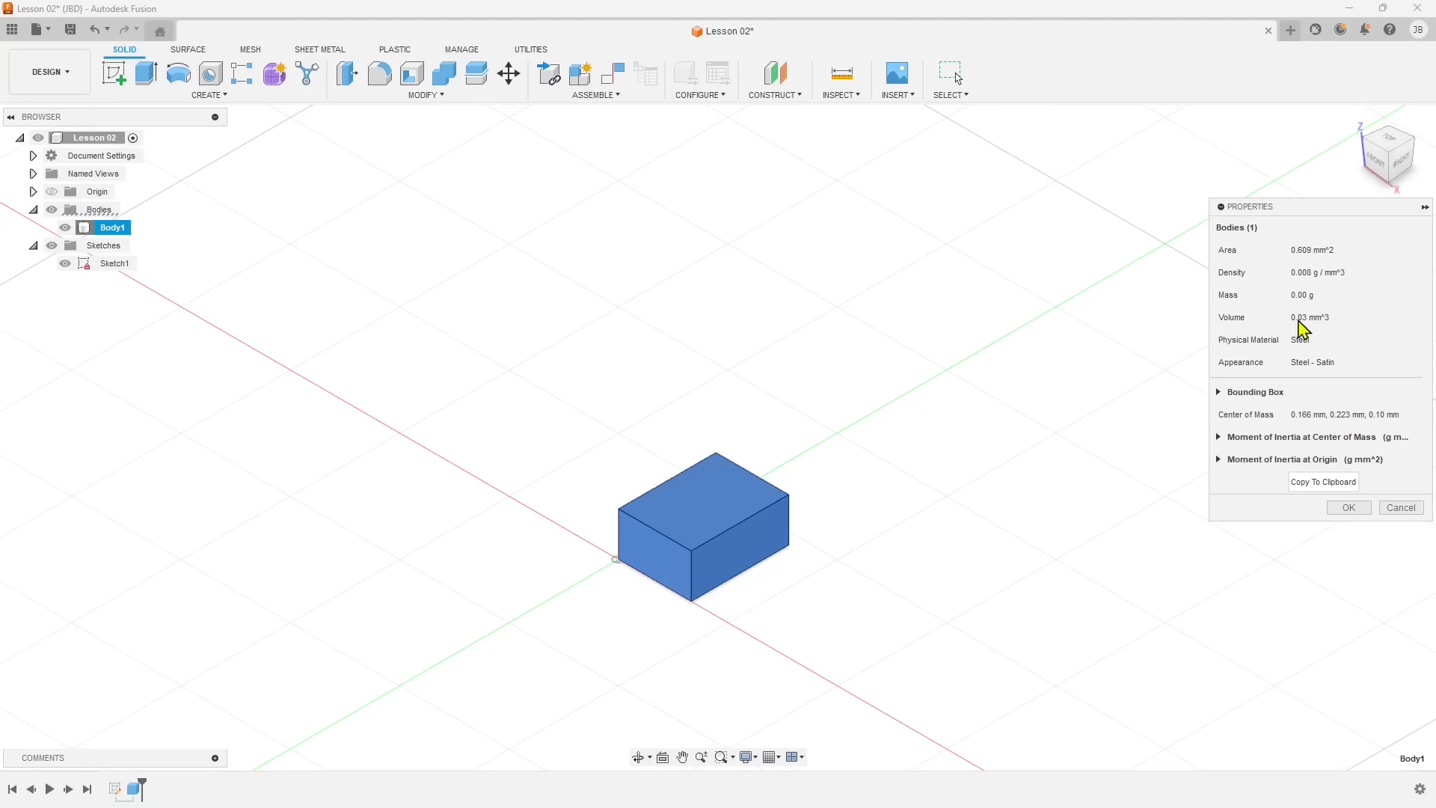
left_click(1396, 507)
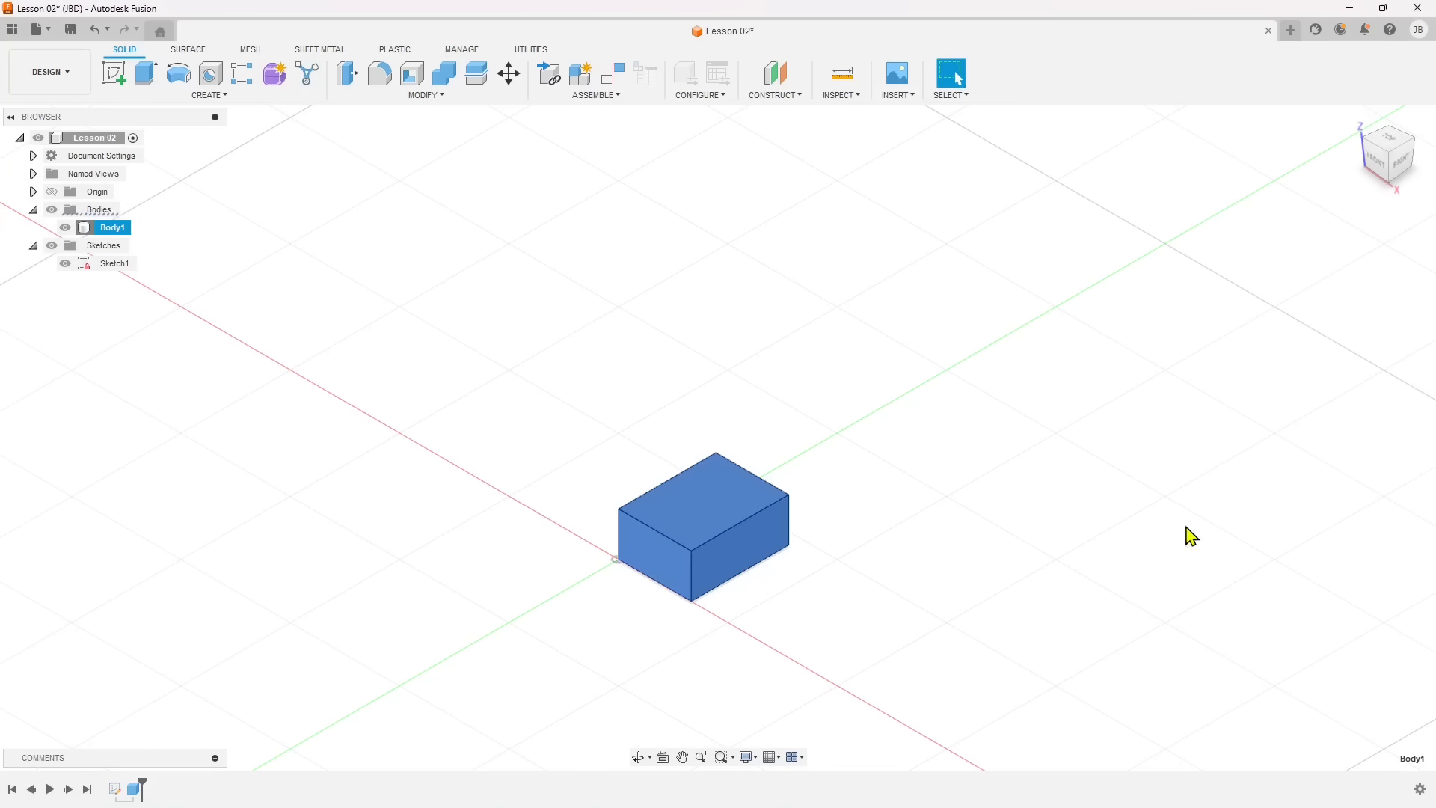
Rename the box body as First Object.
right_click(112, 228)
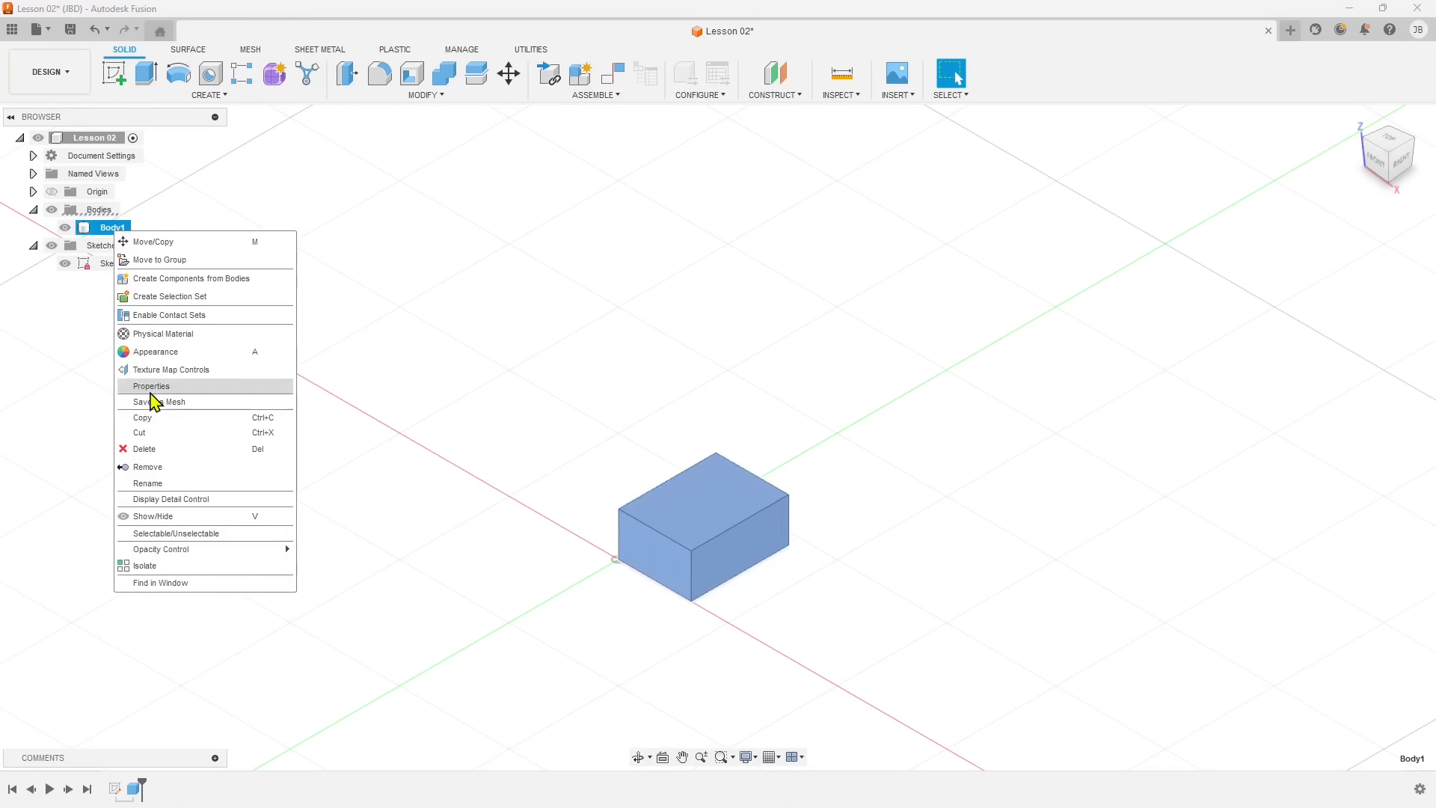
left_click(157, 484)
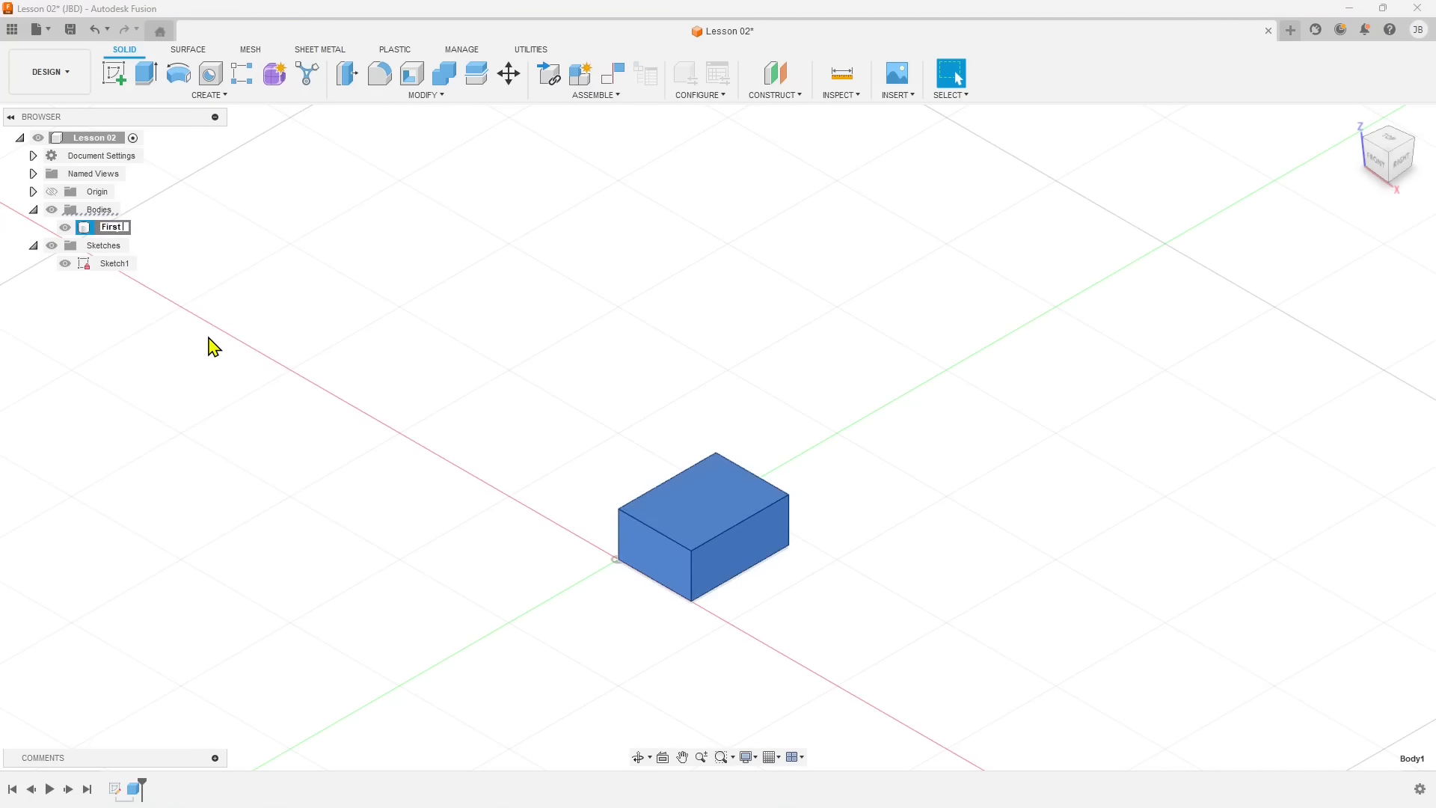
type("First Object")
key("Return")
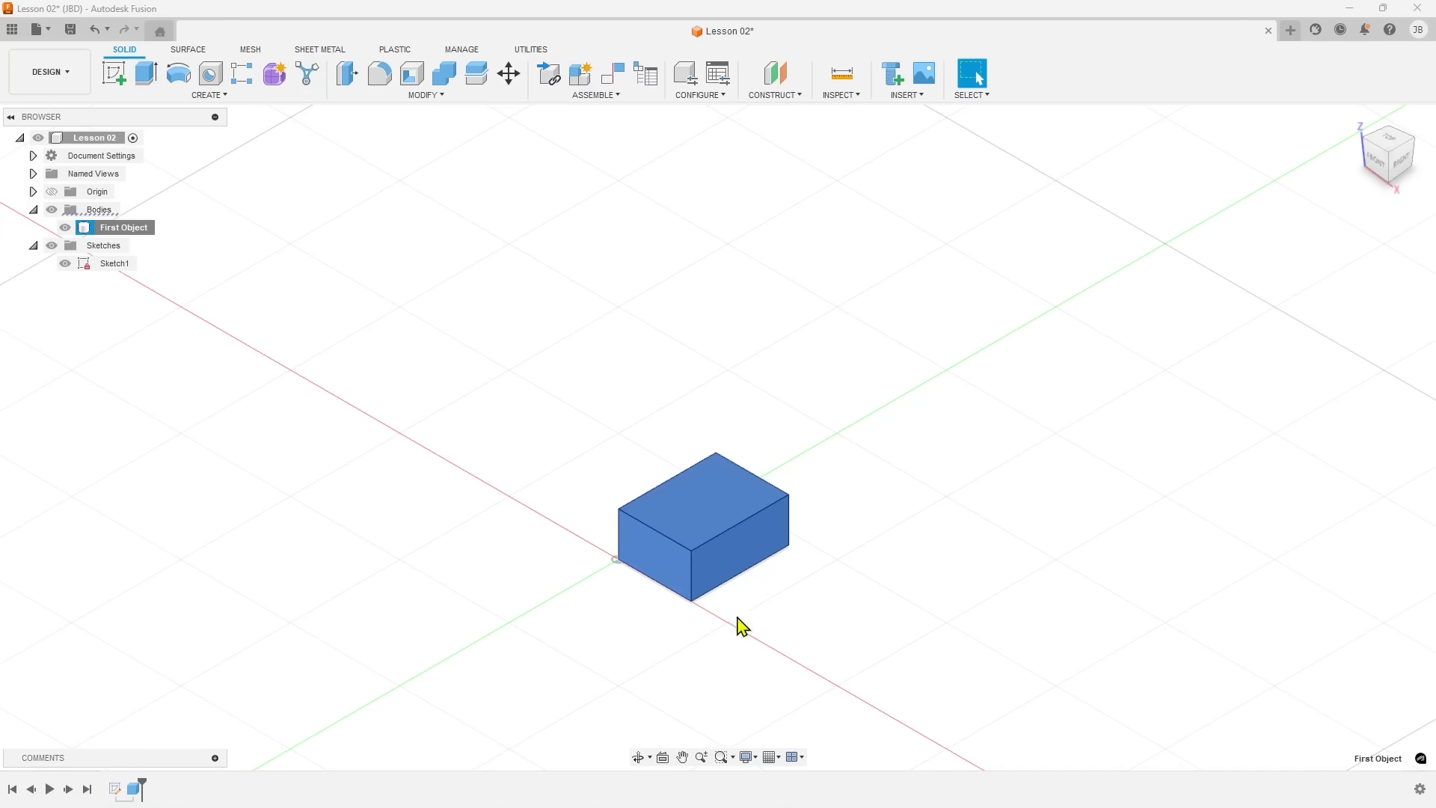
Look over the Surface and Mesh toolsets again, return to the Solid tools and dismiss the connection notice.
scroll(689, 607, "down", 1)
middle_click_drag(690, 607, 687, 570, "shift")
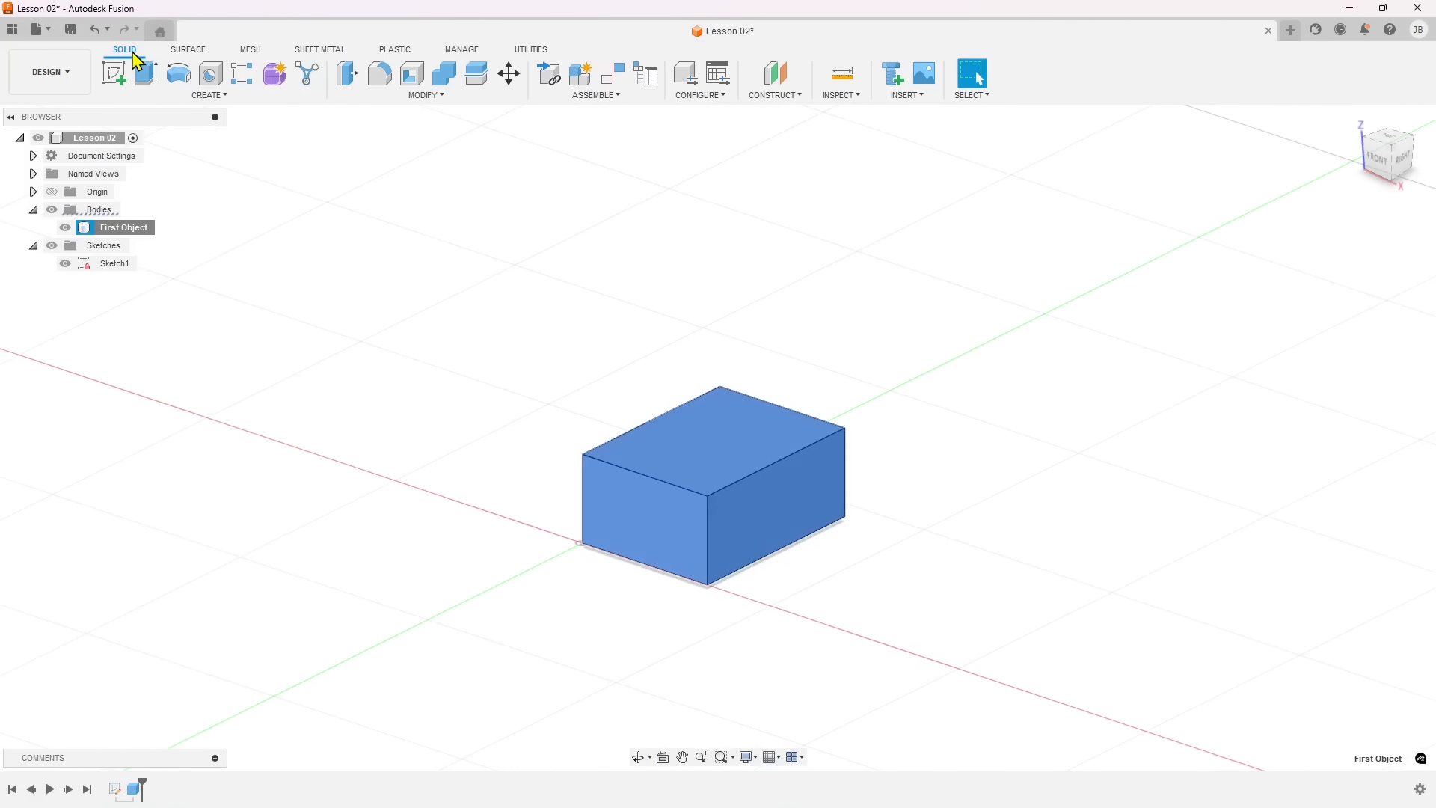
left_click(179, 52)
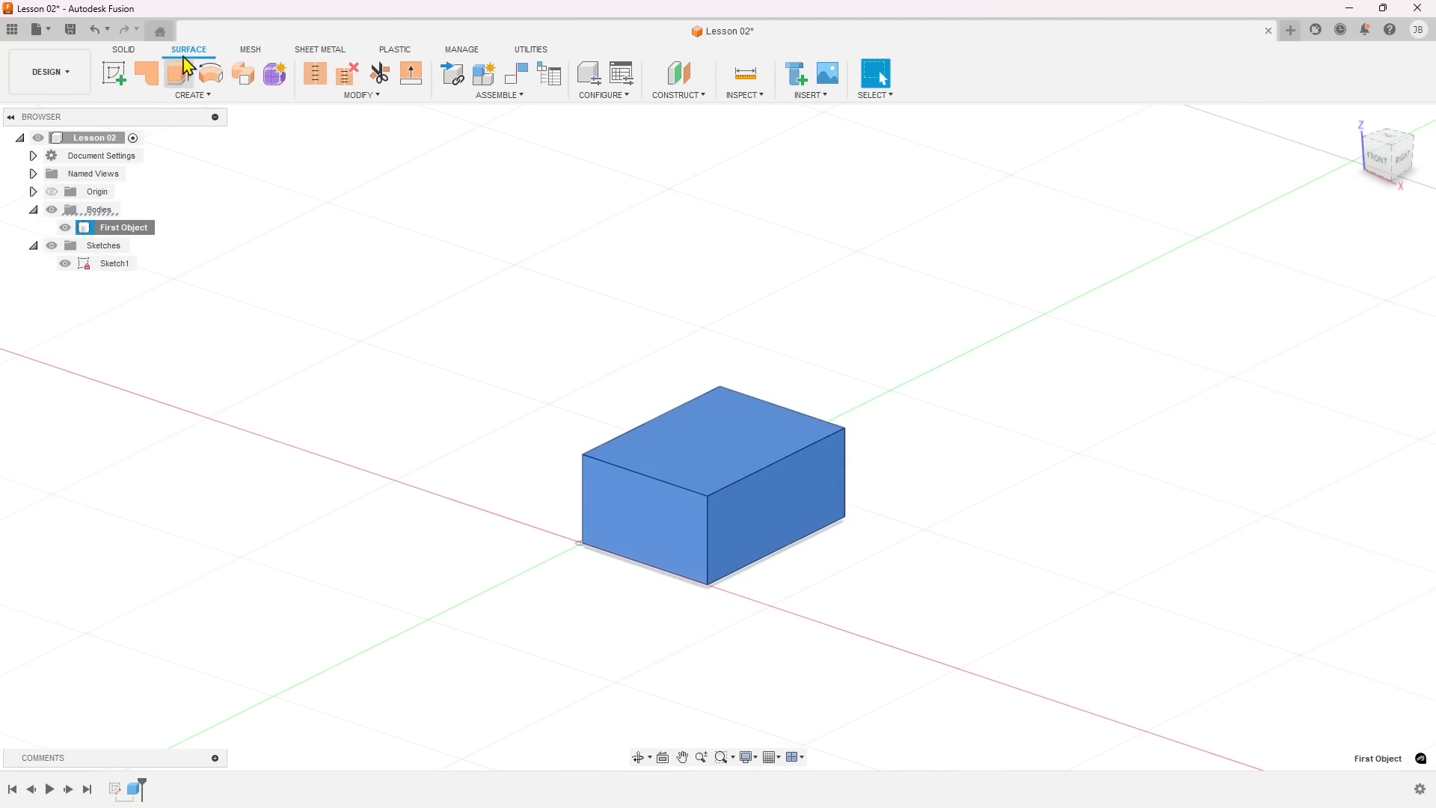
left_click(247, 54)
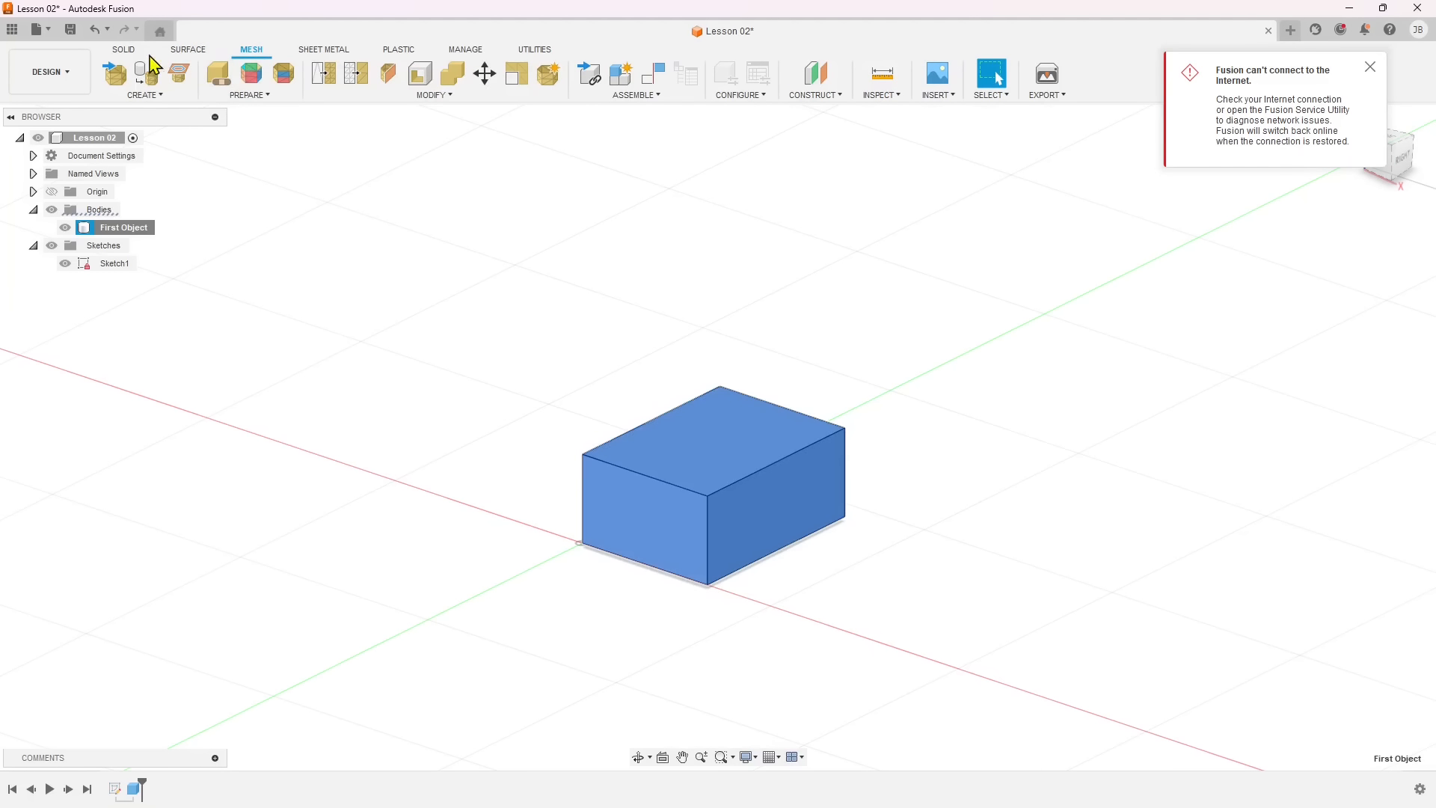
left_click(128, 52)
left_click(1371, 68)
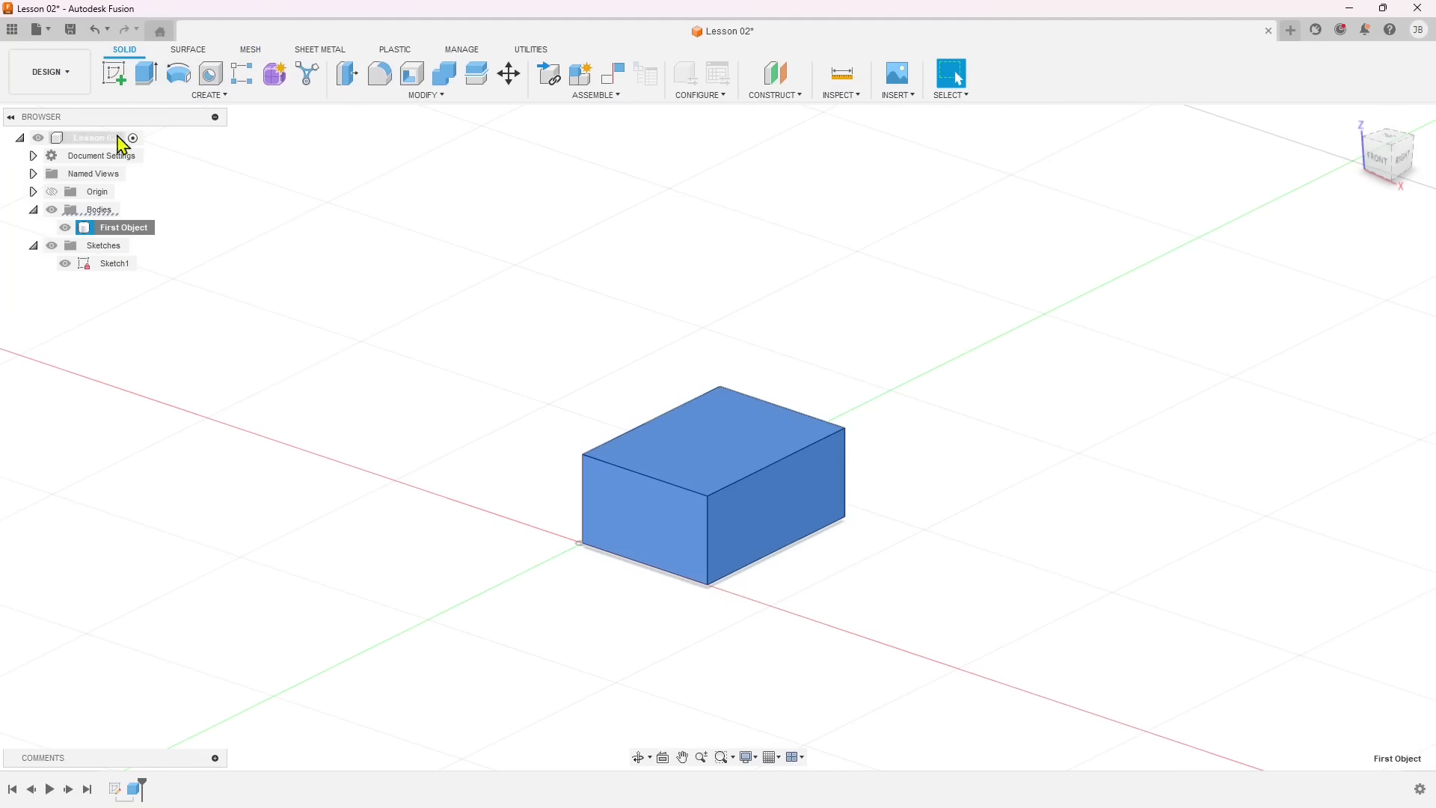
Create a component from the First Object body.
scroll(609, 503, "down", 2)
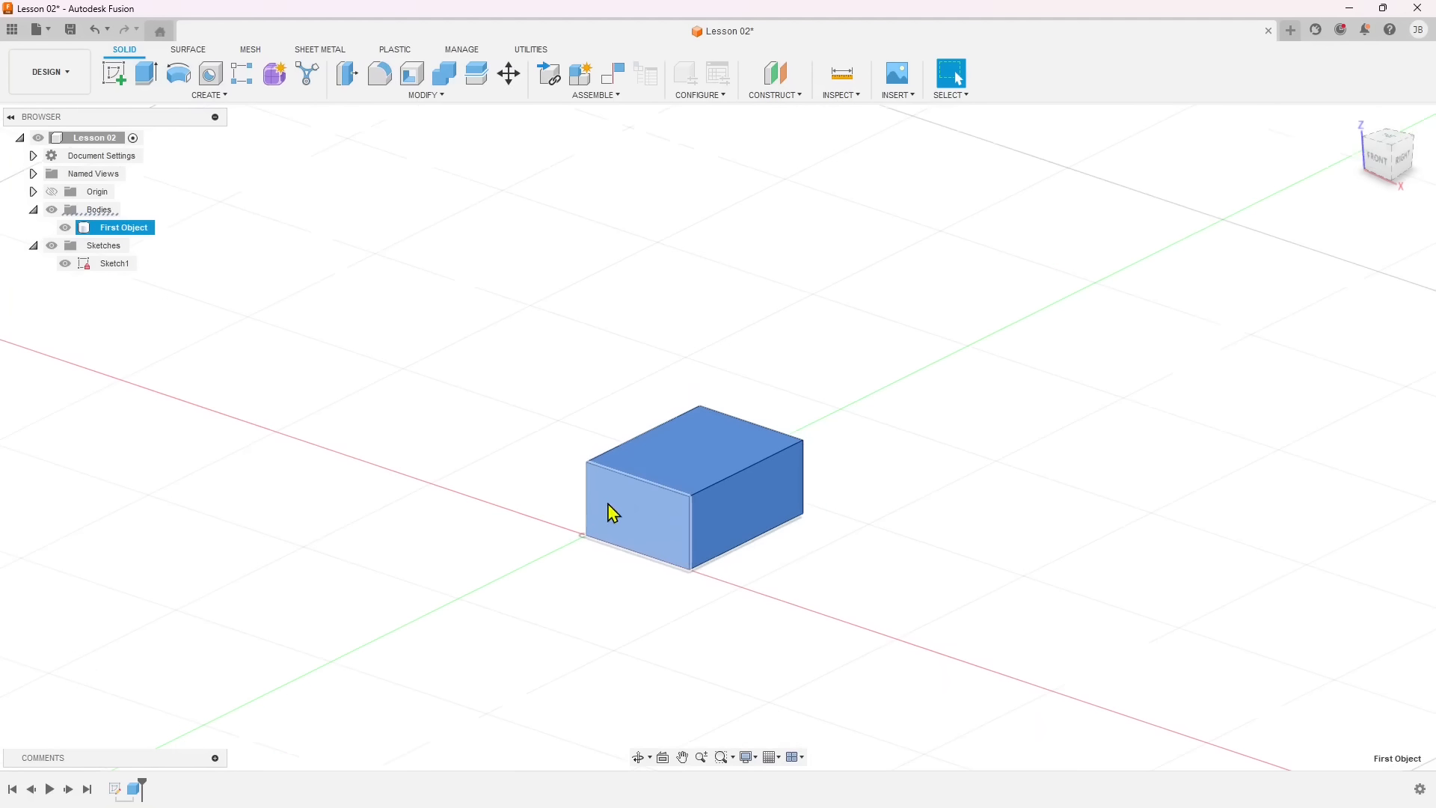
scroll(624, 501, "up", 3)
scroll(626, 507, "up", 2)
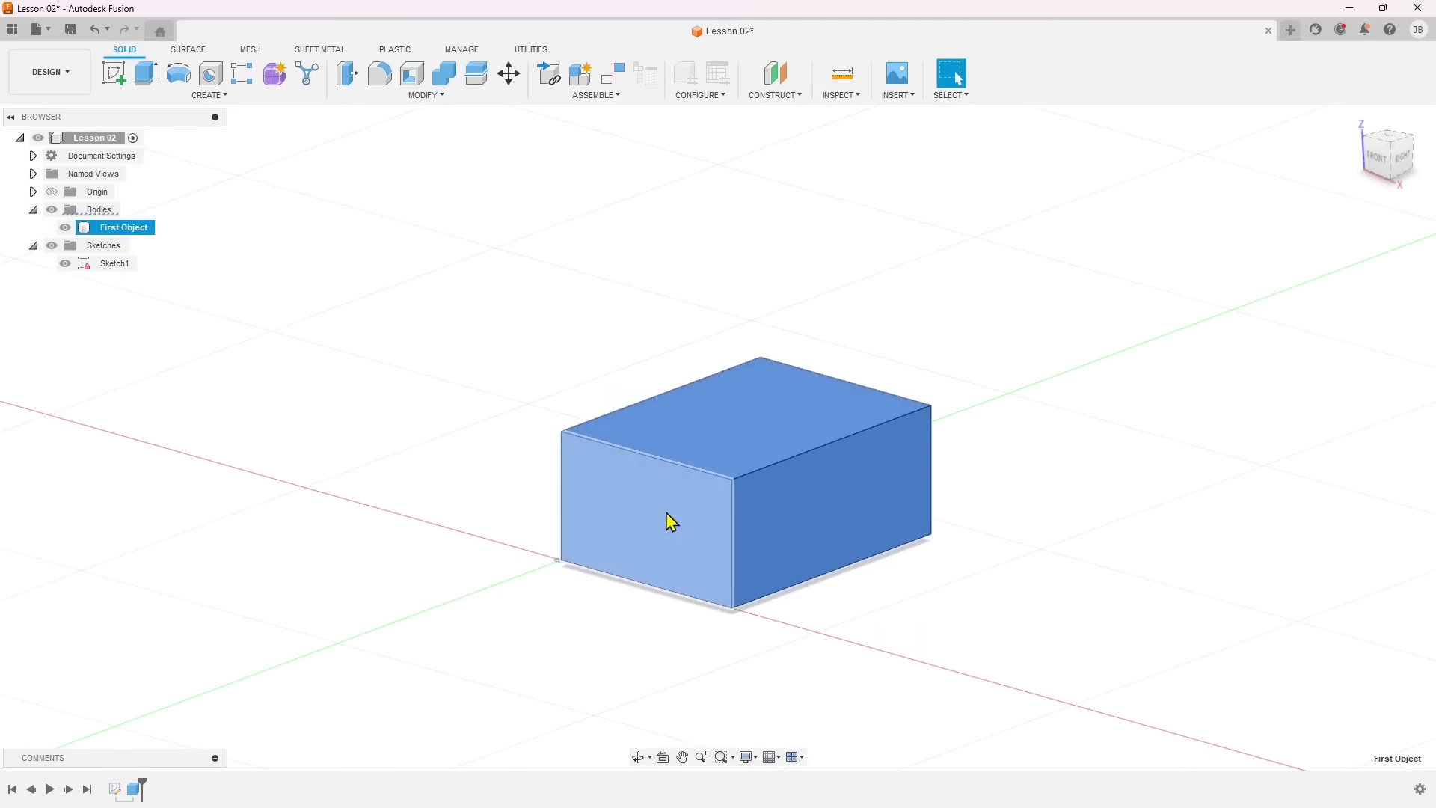
right_click(648, 449)
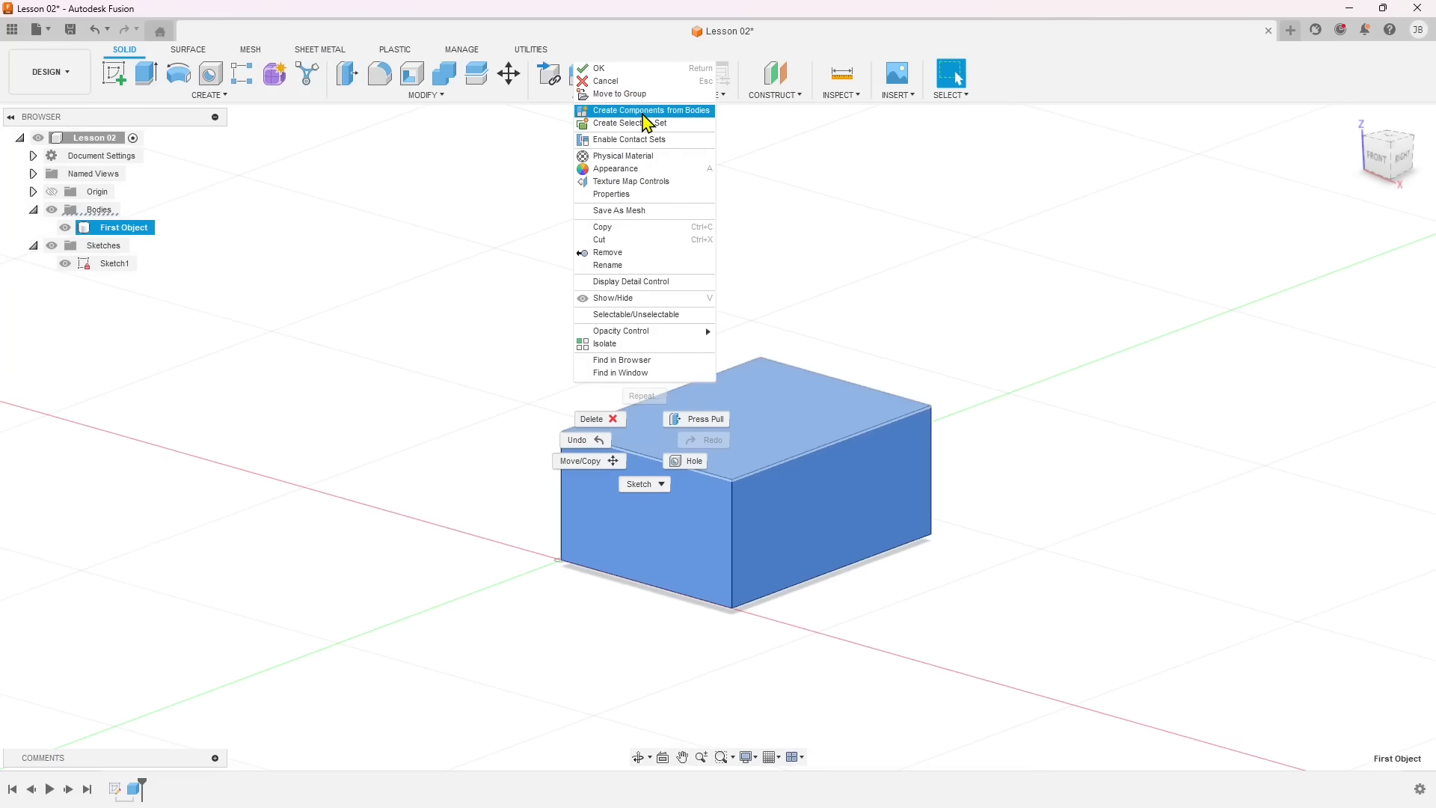
left_click(643, 112)
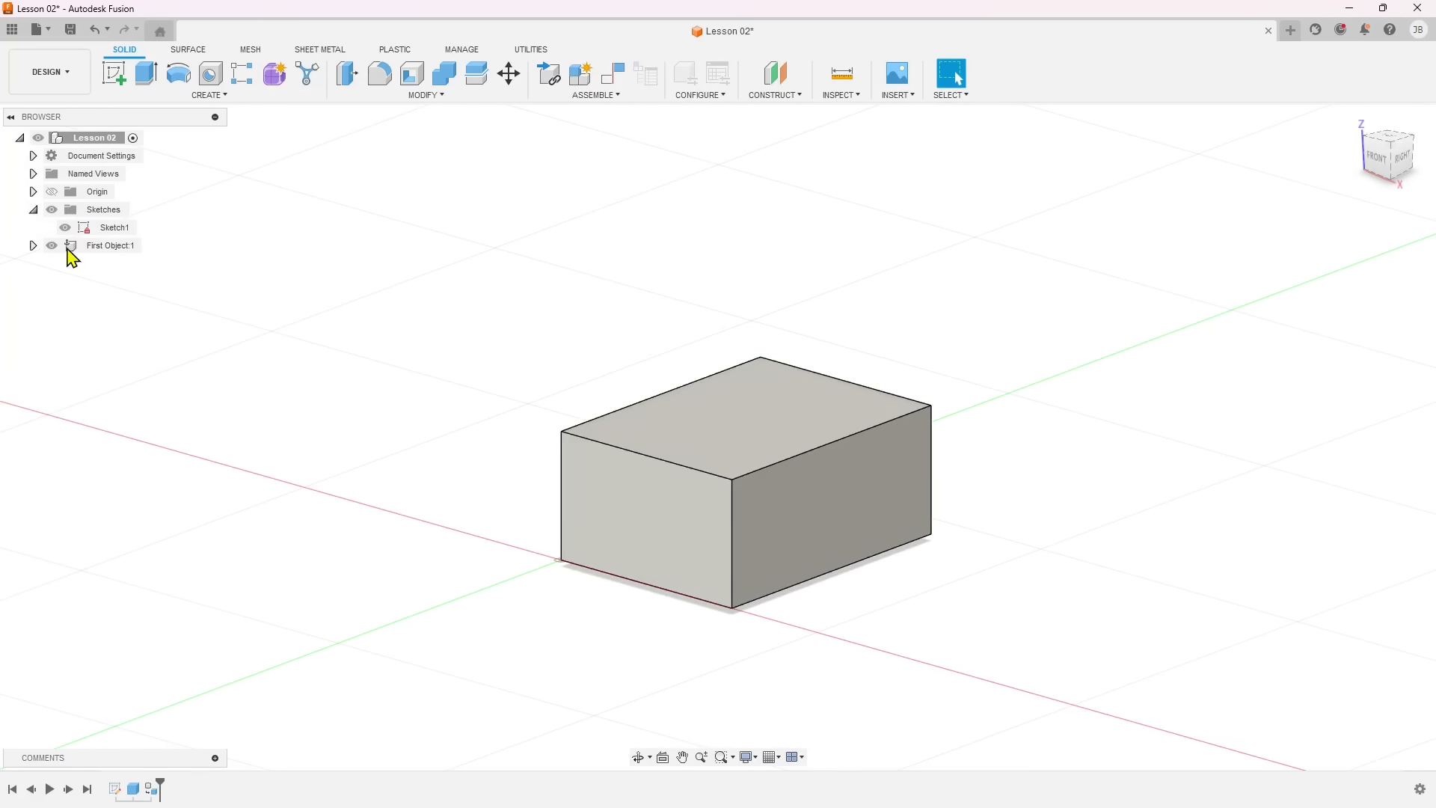
Expand the First Object component with its Origin and Bodies folders, examine the contents and clear the selection.
left_click(71, 249)
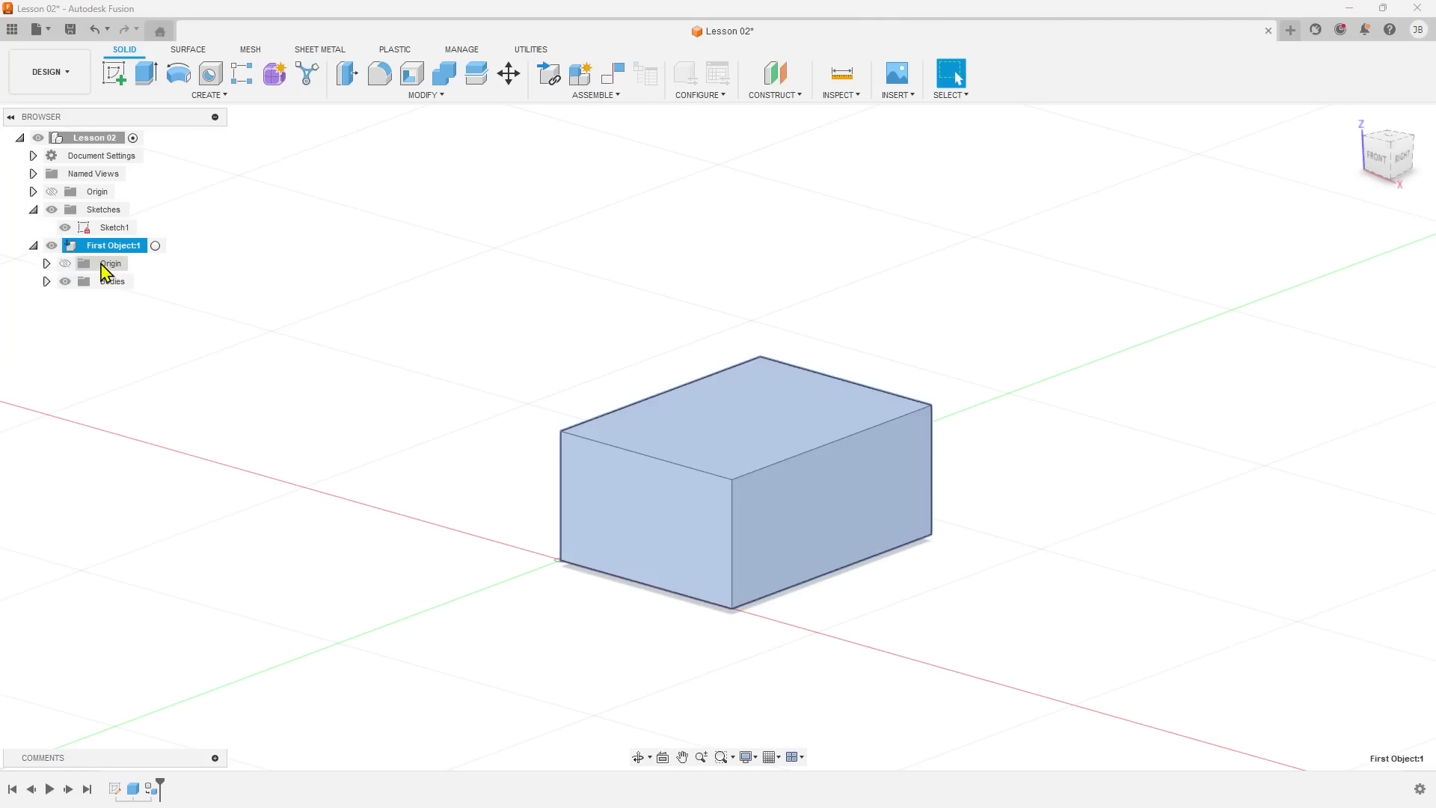
left_click(104, 265)
left_click(47, 281)
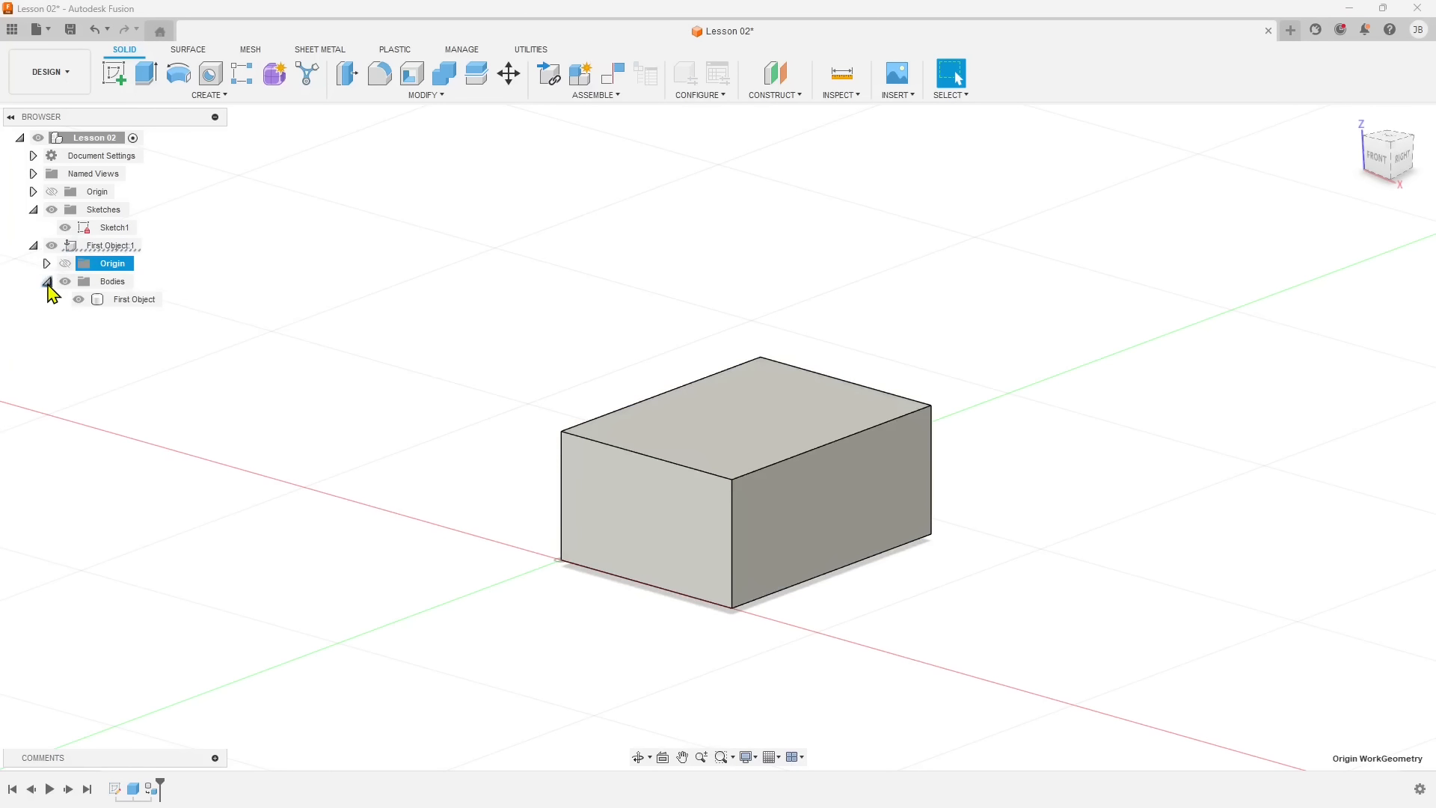
left_click(46, 263)
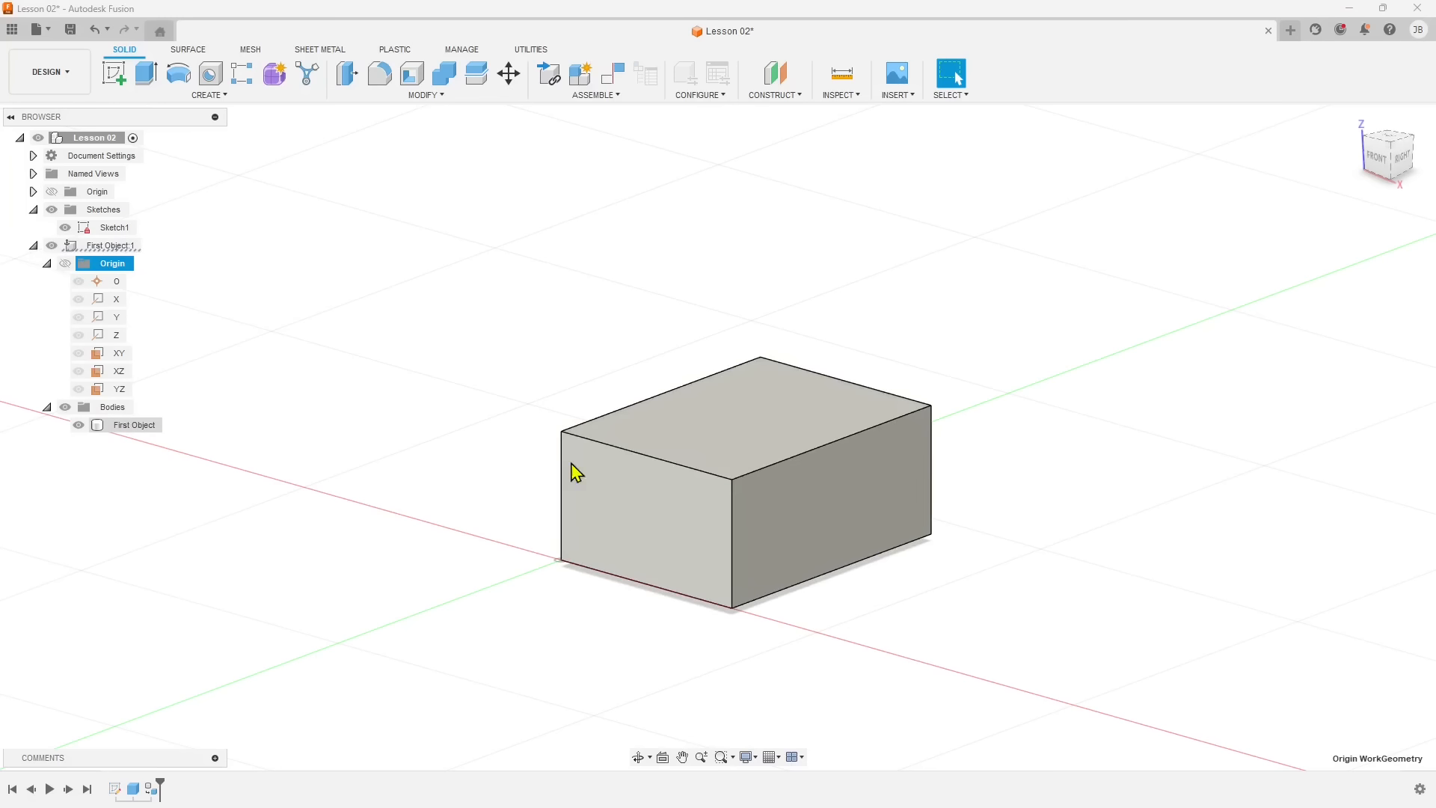
left_click(119, 407)
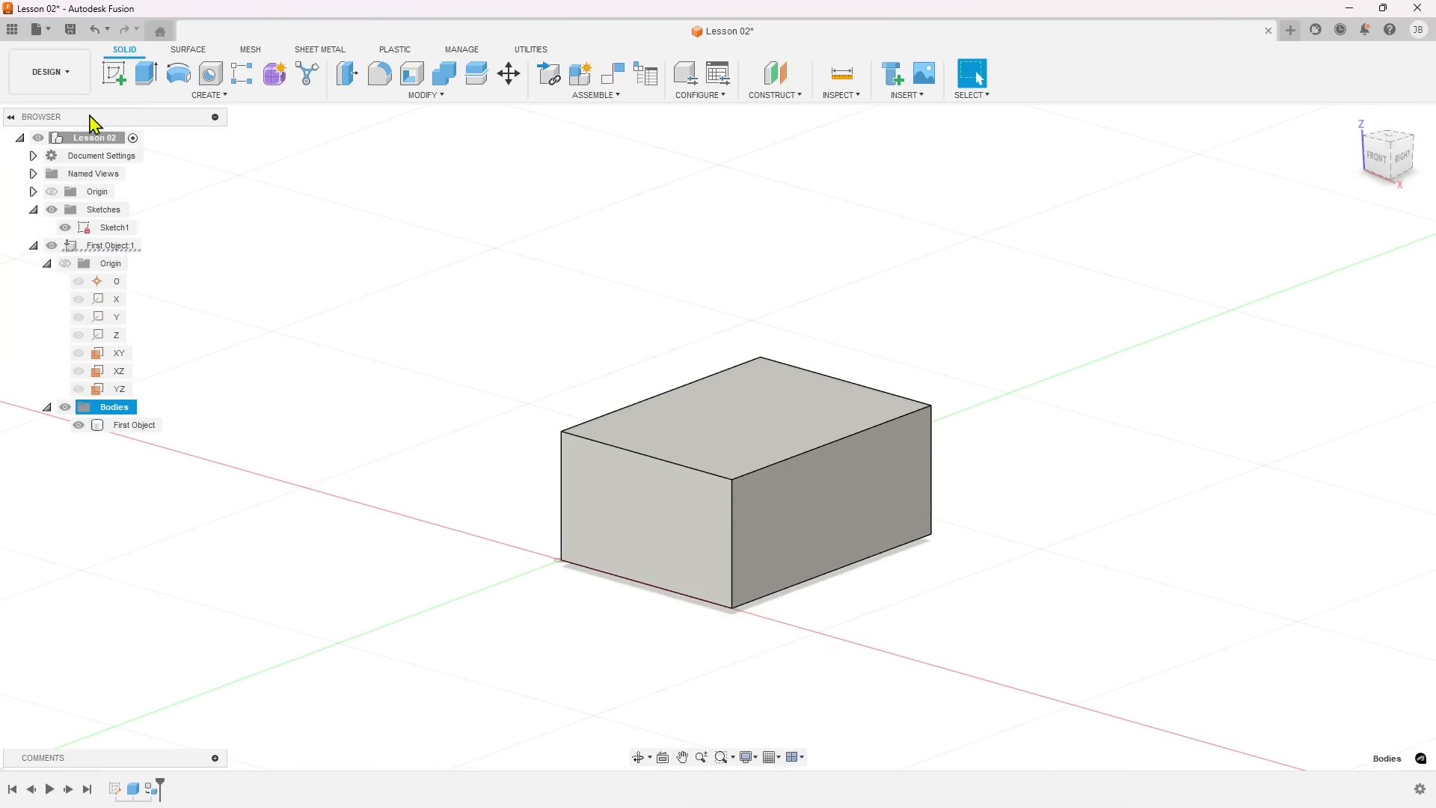
left_click(126, 433)
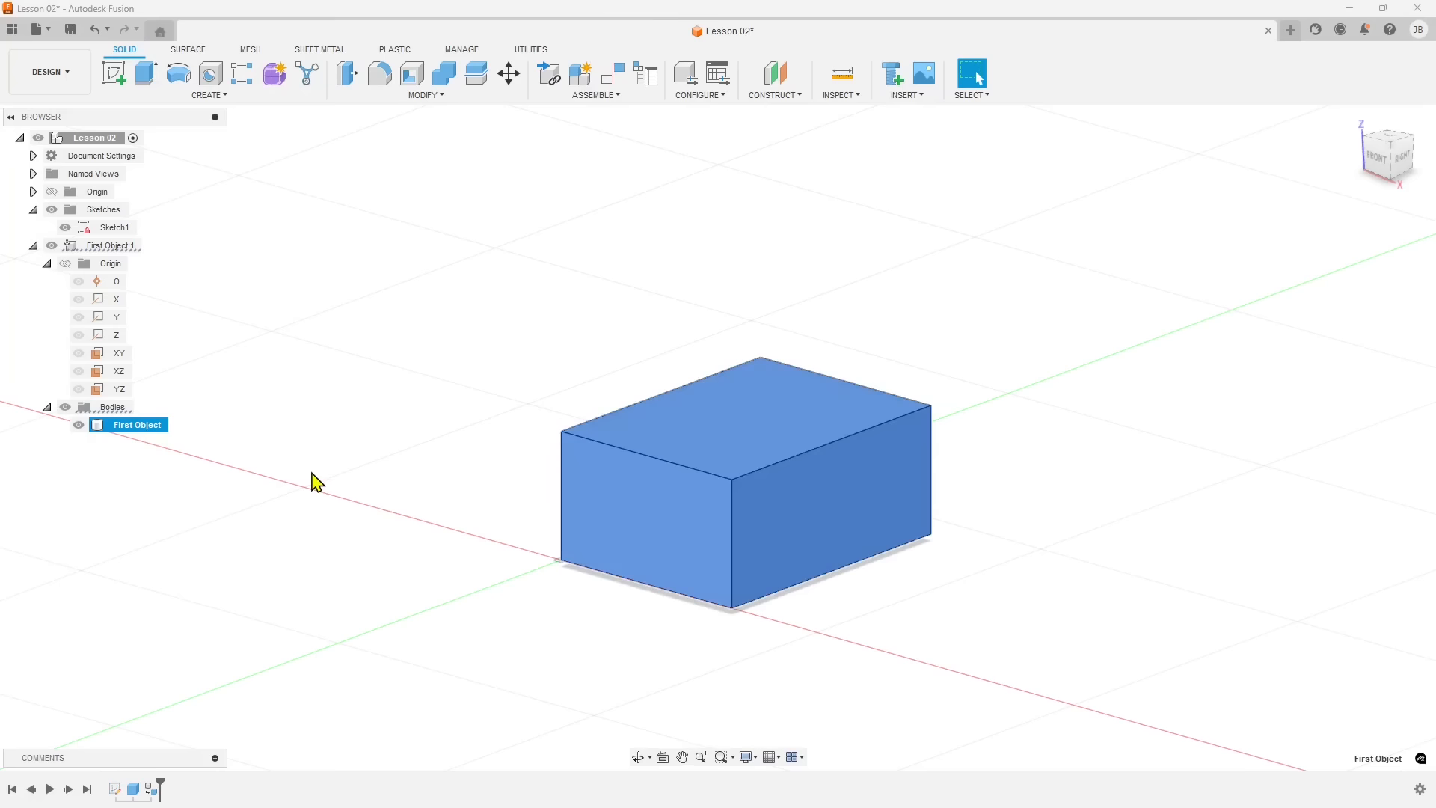
left_click(400, 494)
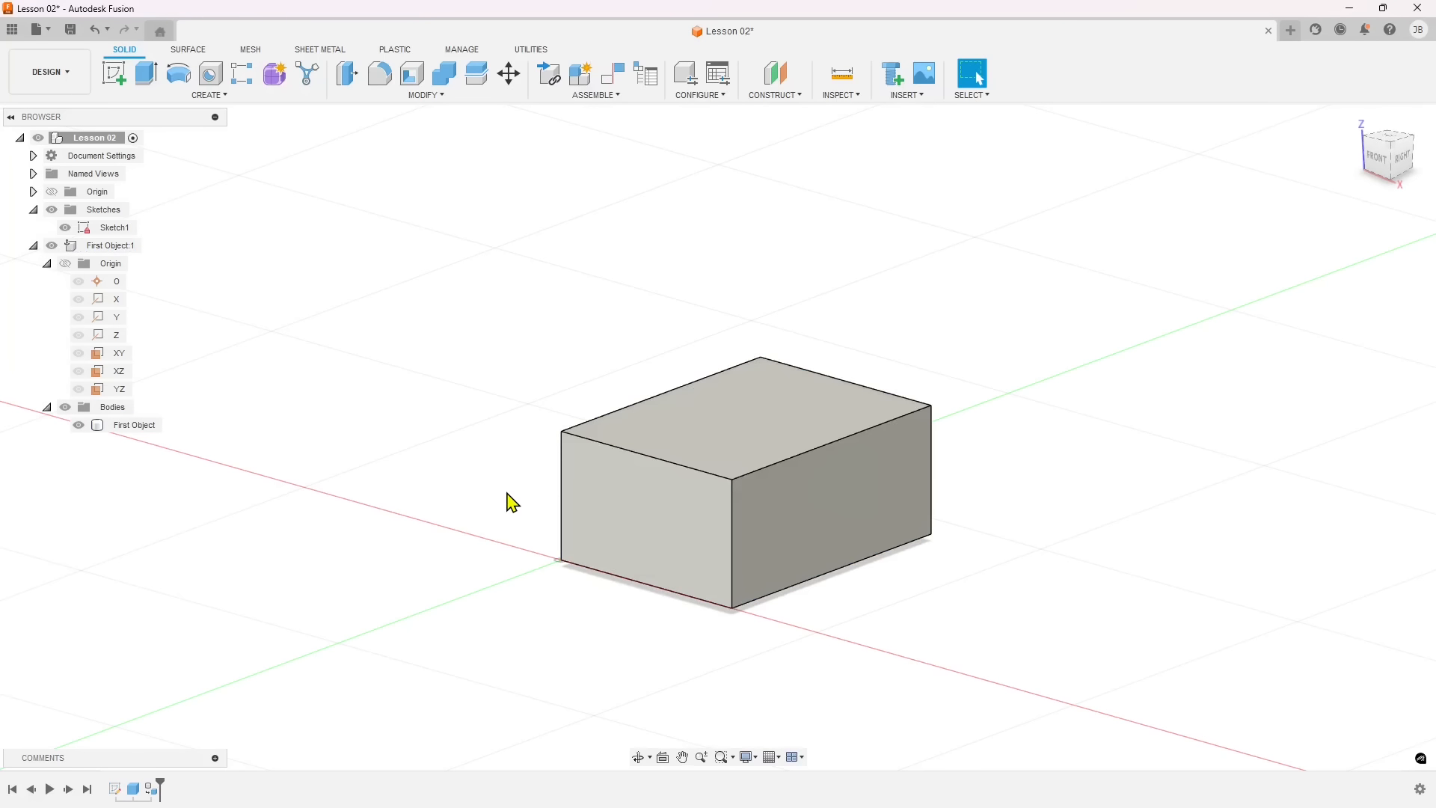
Open the design shortcuts search, widen its window and reposition it above the solid box.
type("s")
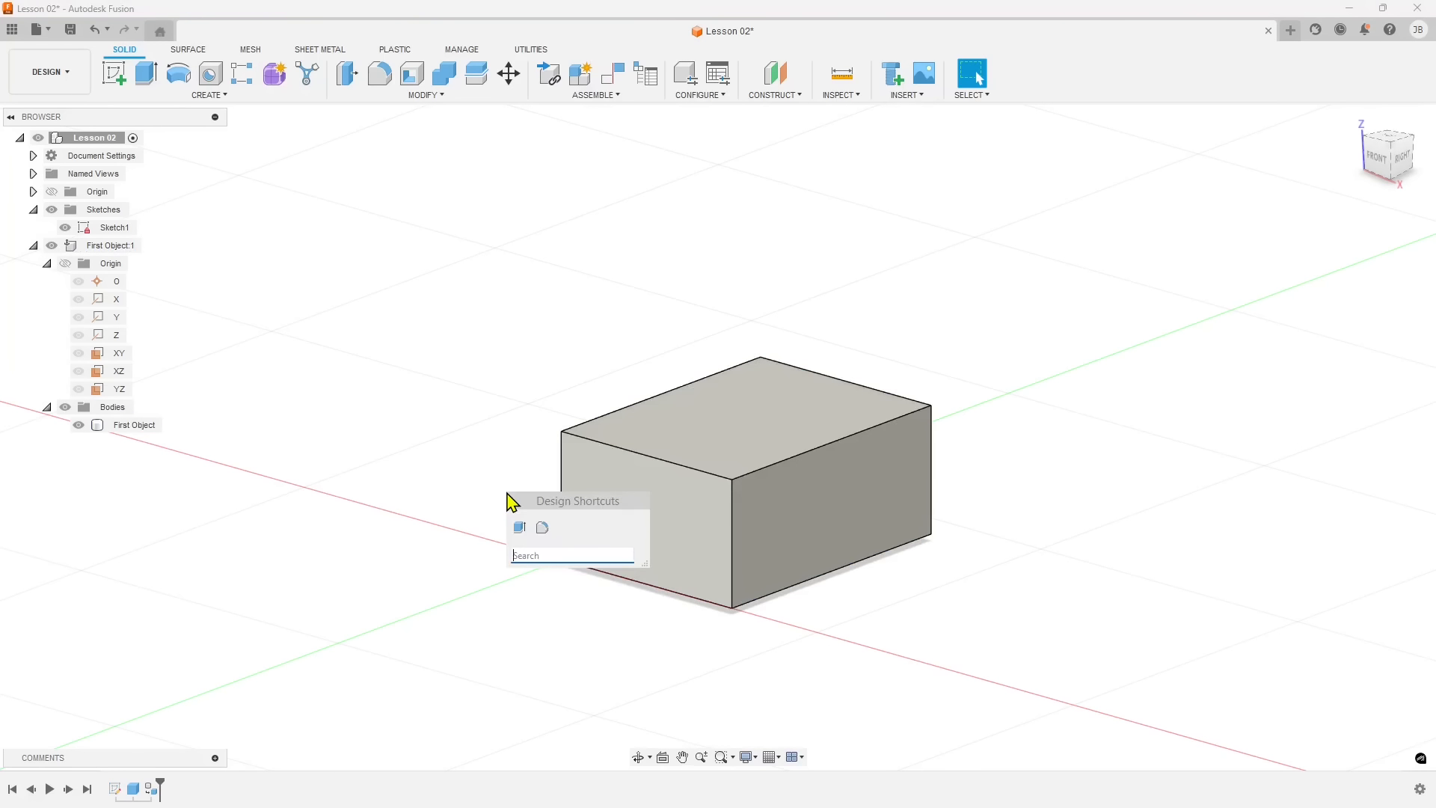
type("s")
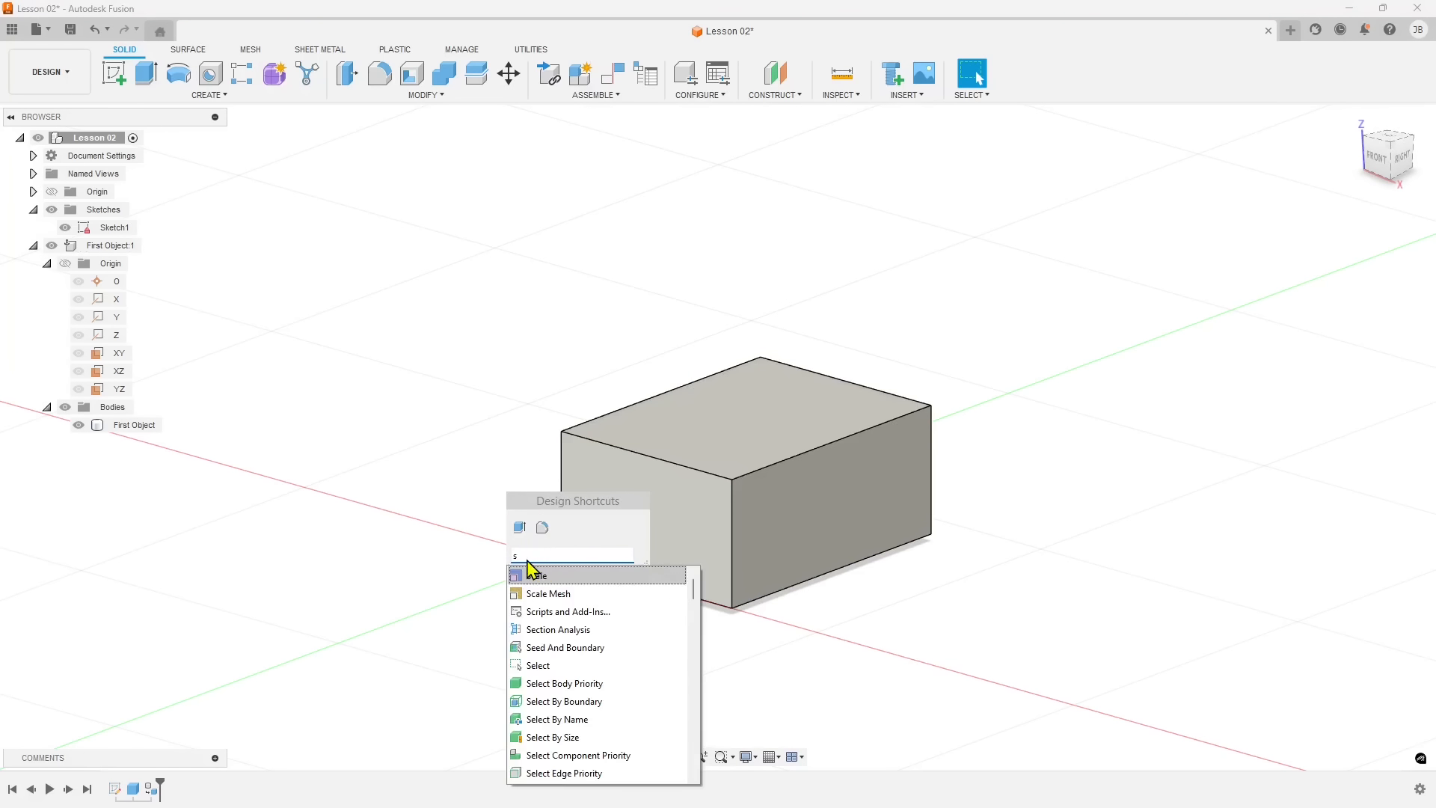
left_click_drag(529, 513, 569, 257)
left_click_drag(678, 299, 935, 314)
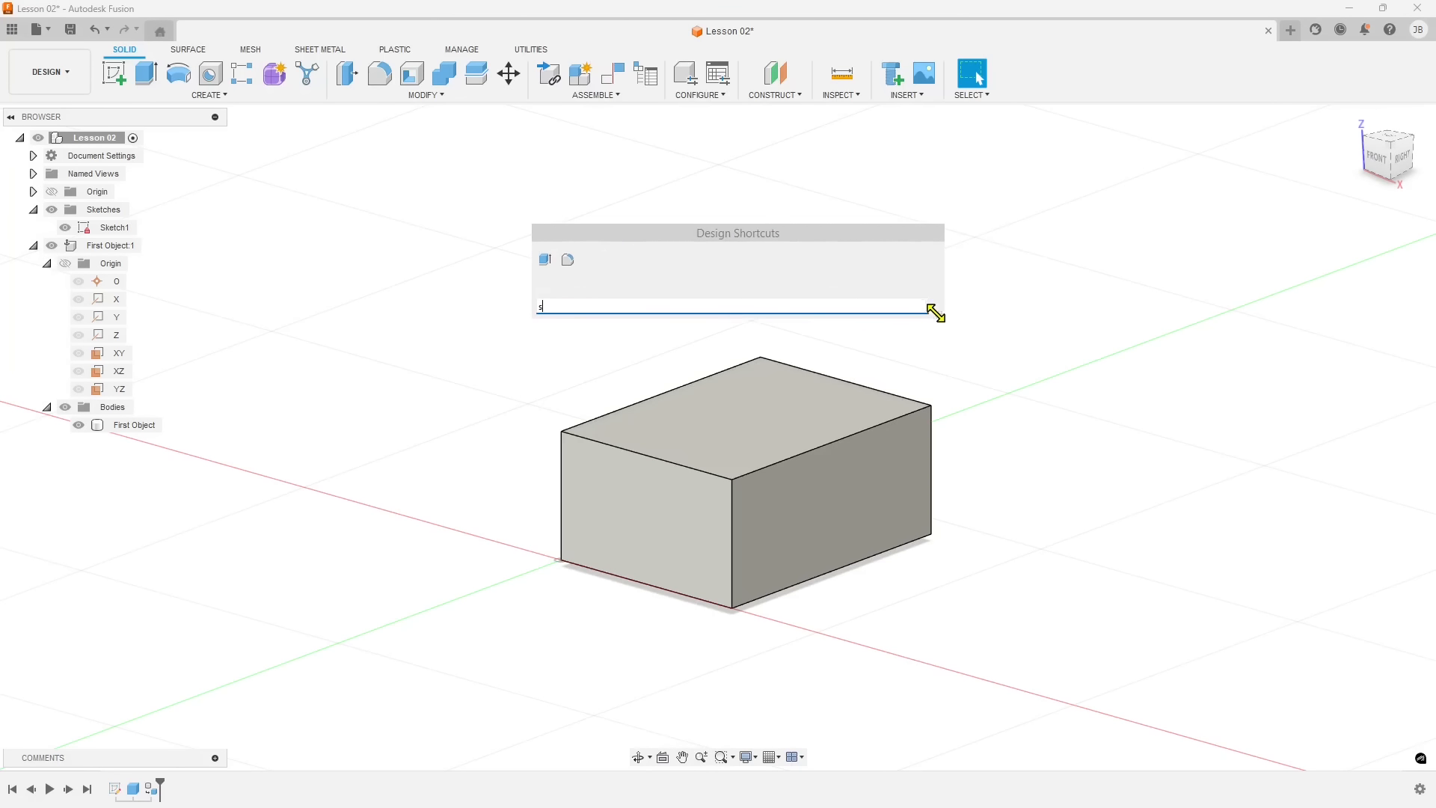
left_click_drag(730, 244, 526, 233)
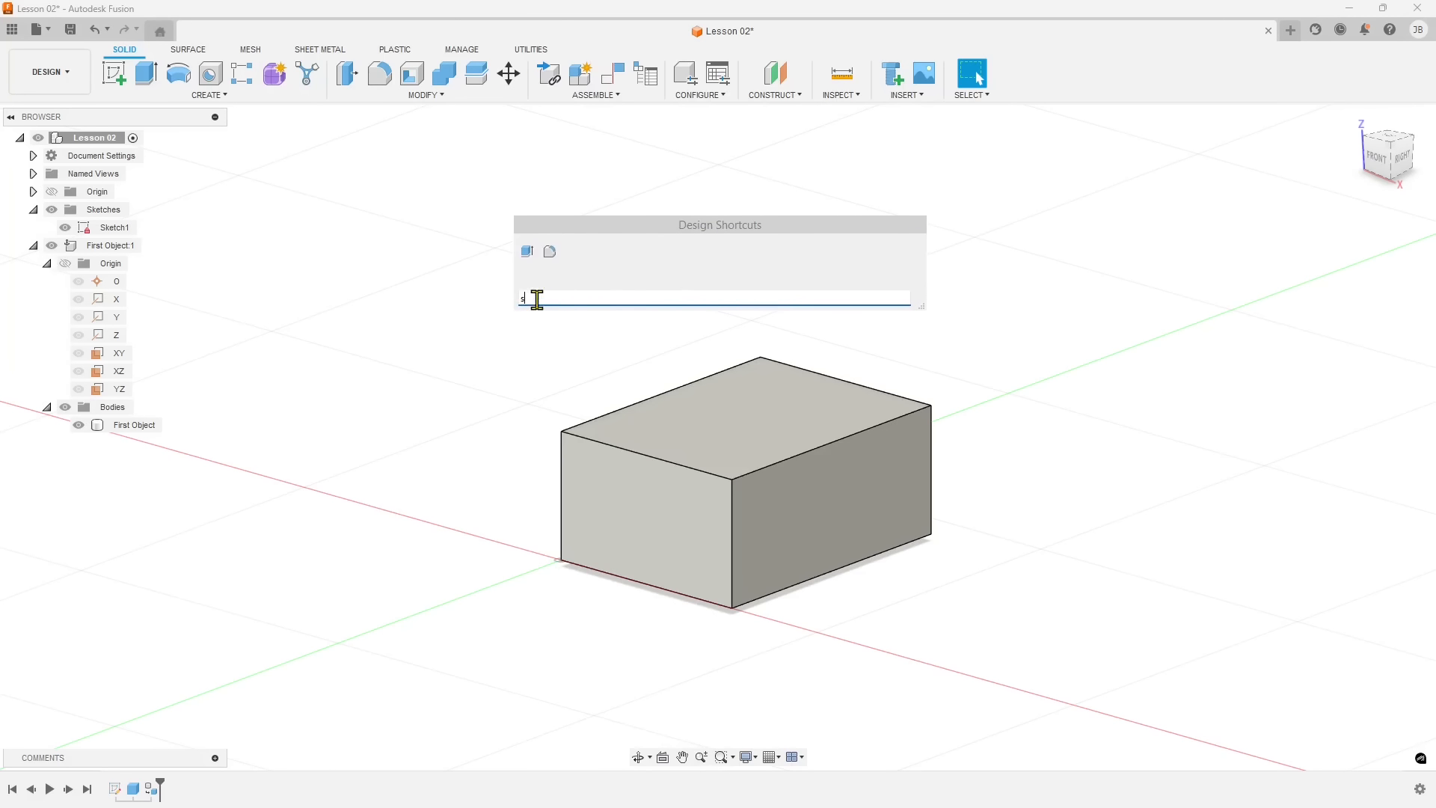
Search the design shortcuts for "box" and start the solid Box command.
left_click_drag(537, 299, 502, 308)
type("box")
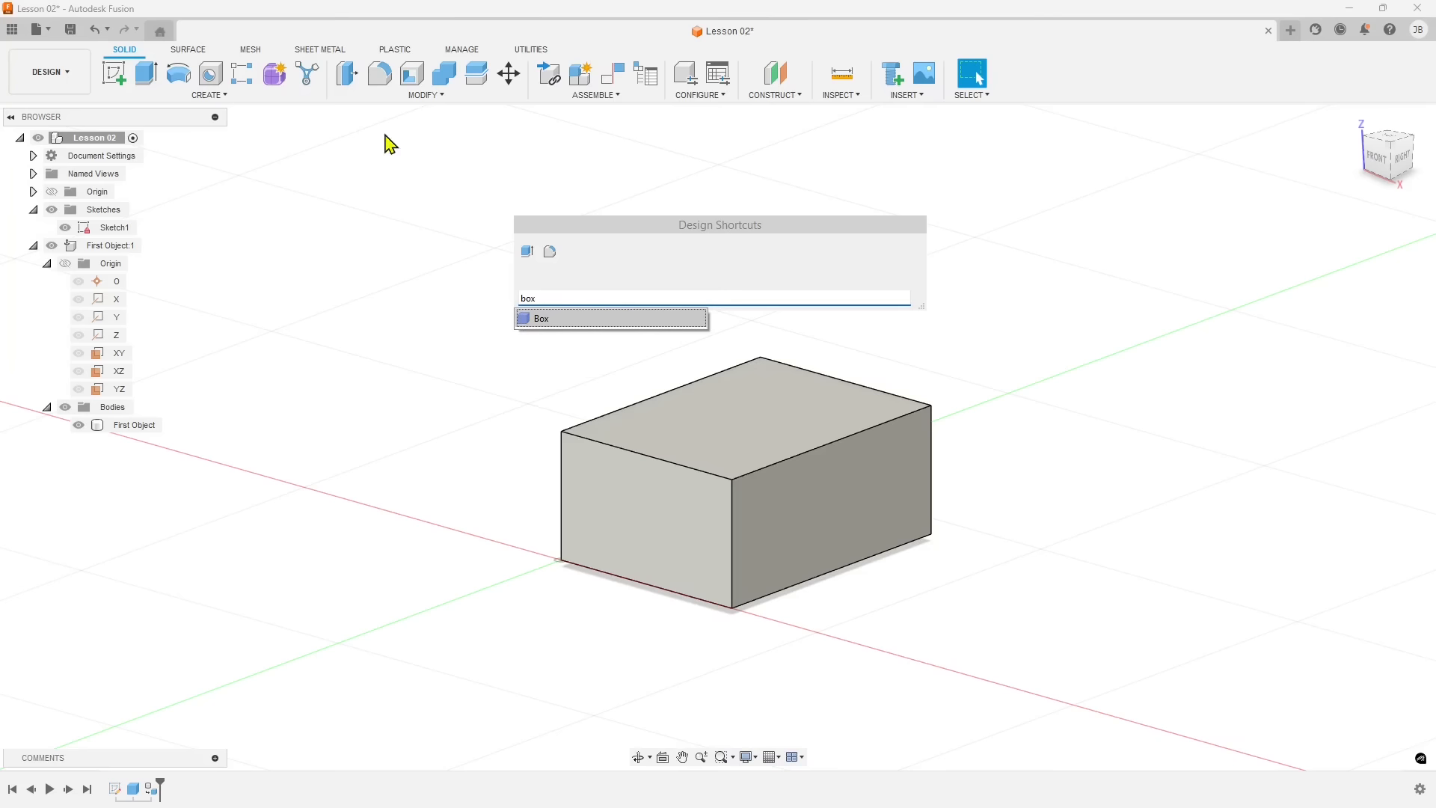
left_click(559, 297)
key("BackSpace")
key("BackSpace")
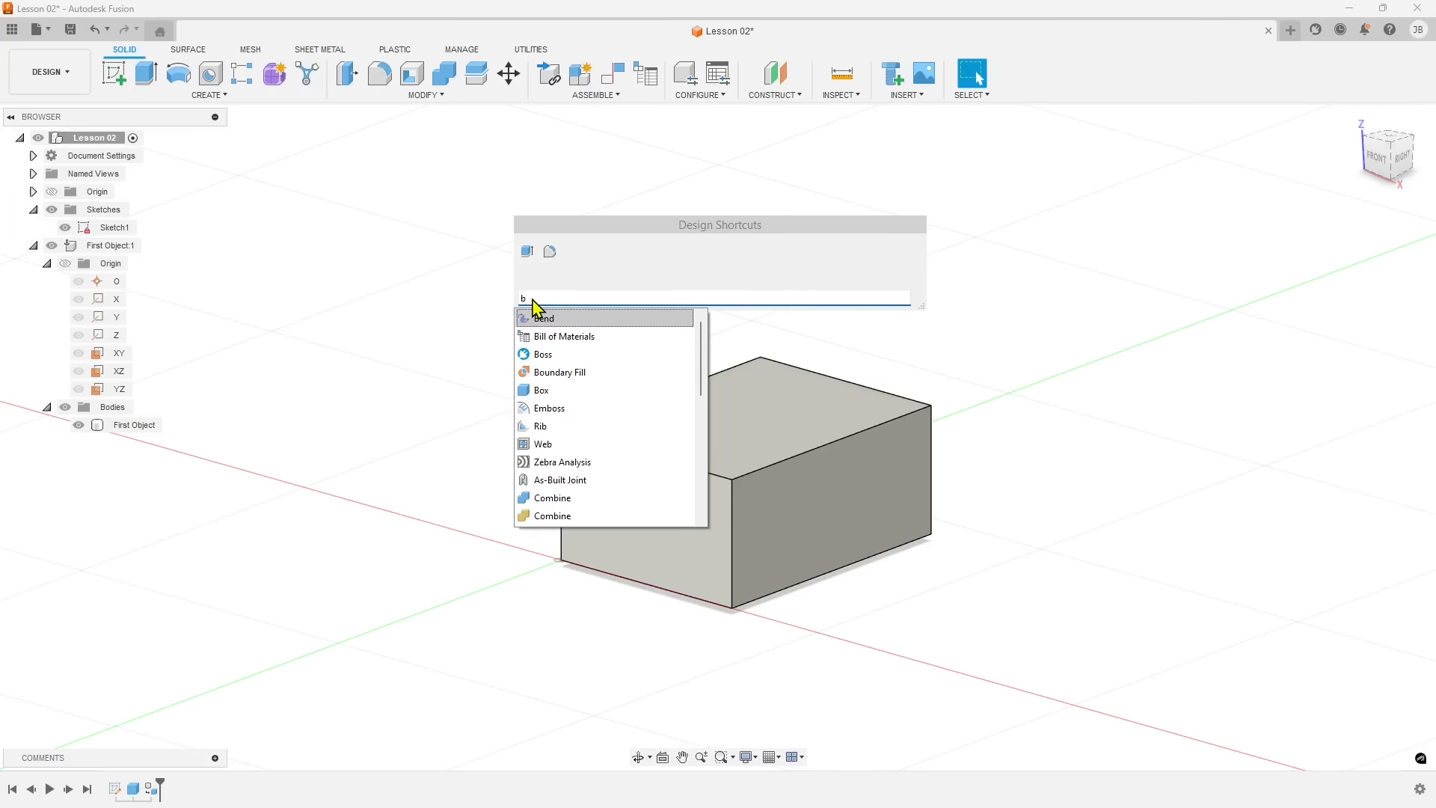
left_click(540, 390)
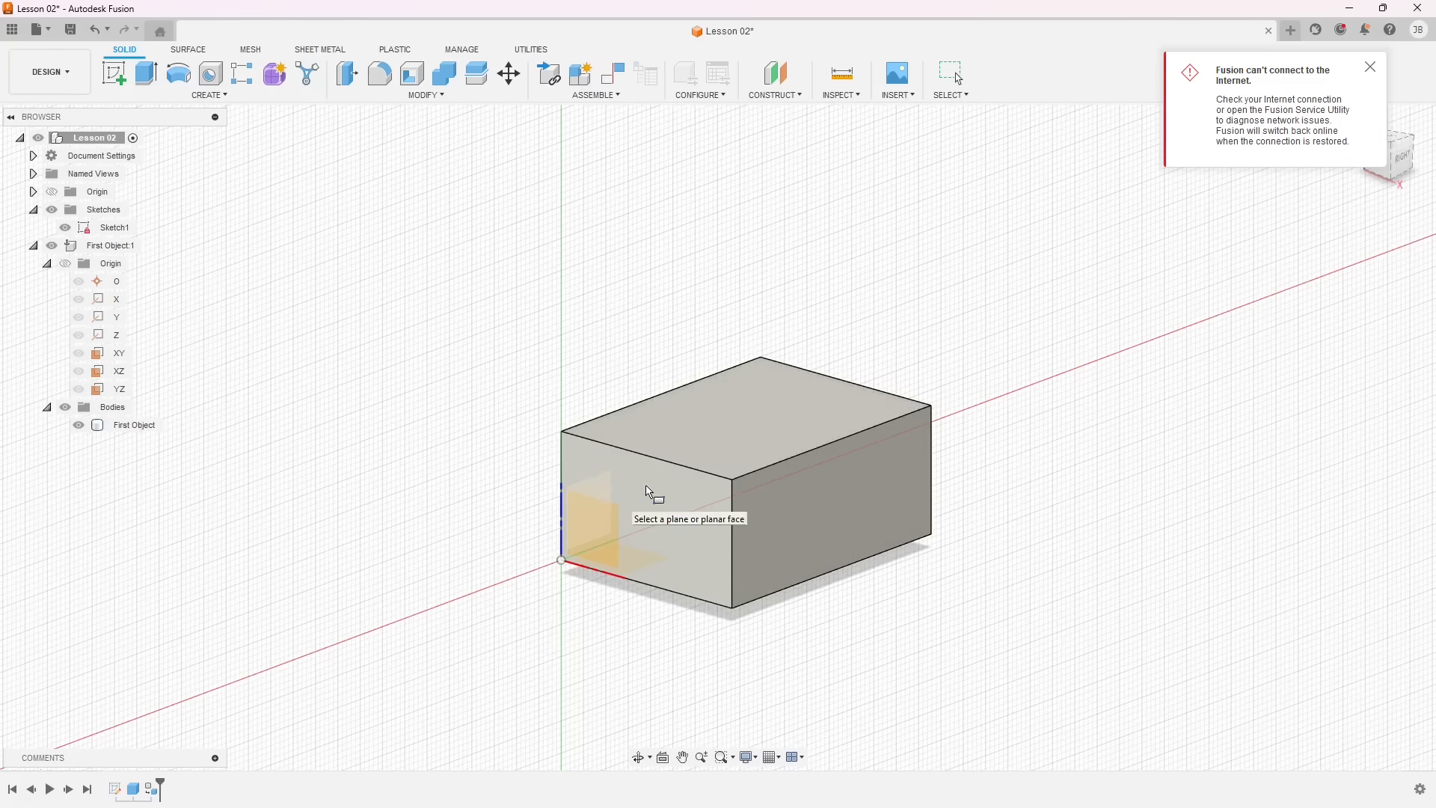
Place the new box's base rectangle, about 0.28 mm by 0.15 mm, on the front face of the First Object body.
left_click(650, 494)
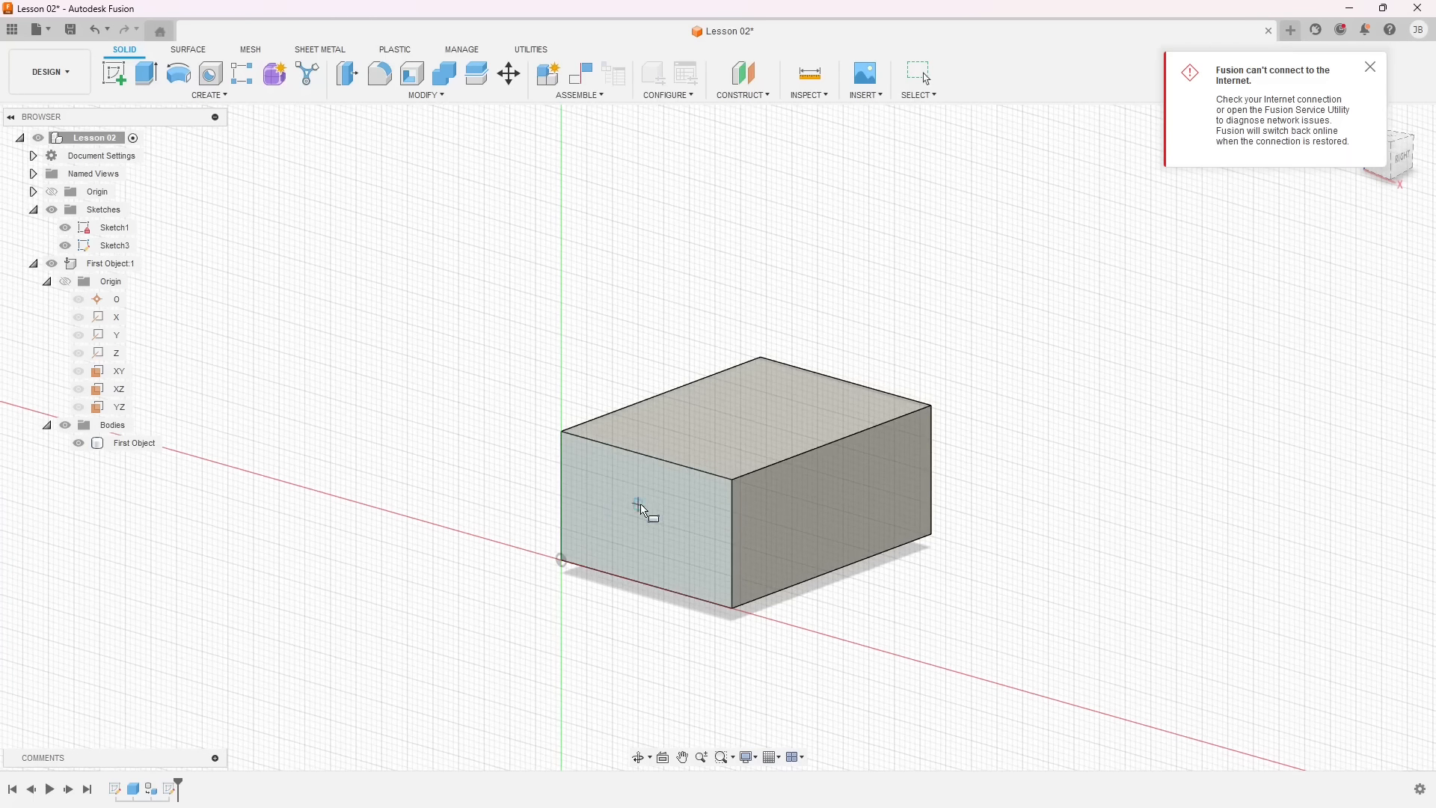
left_click(576, 452)
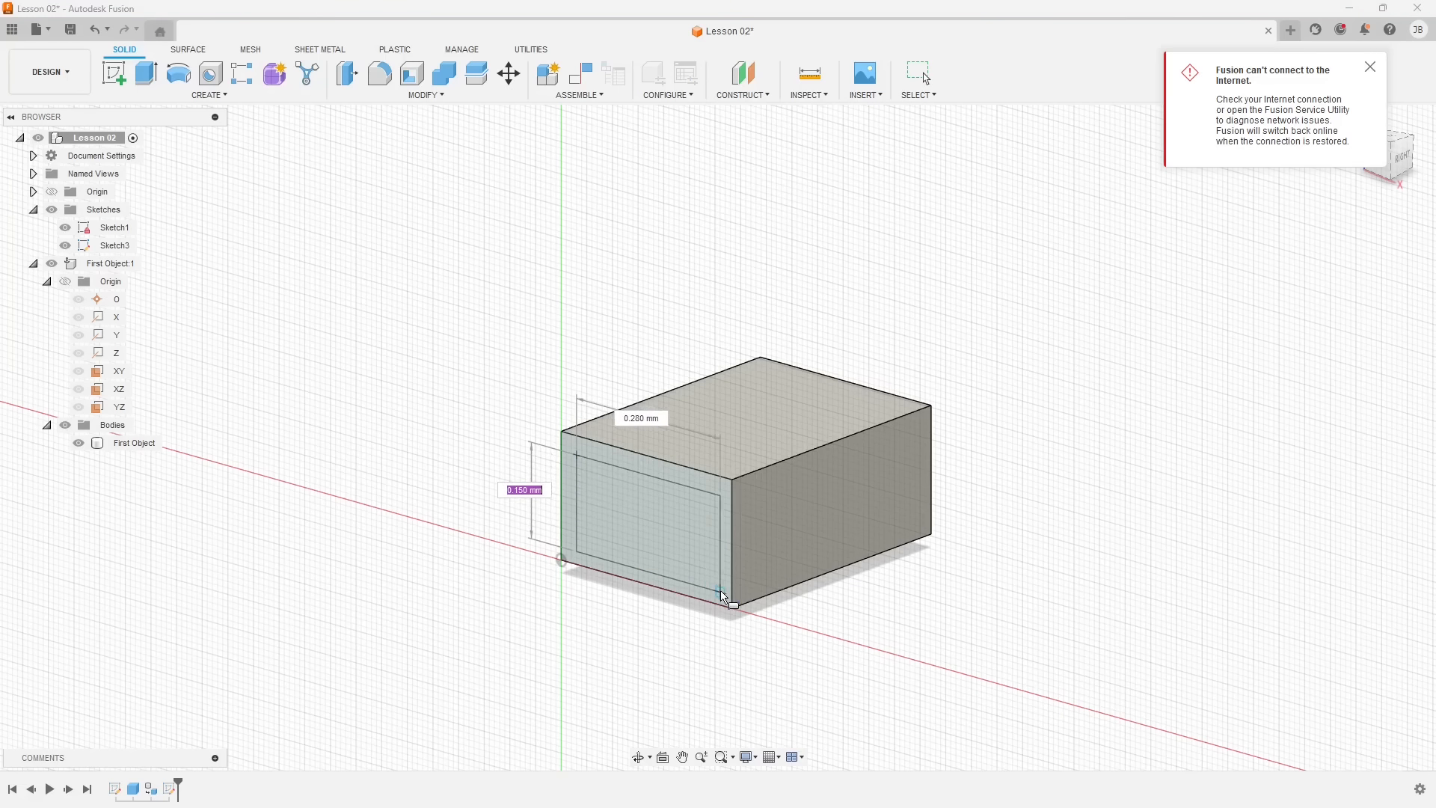
key("Tab")
key("Tab")
key("Tab")
key("Tab")
key("Tab")
key("Tab")
key("Tab")
key("Tab")
key("Tab")
key("Tab")
key("Tab")
key("Tab")
key("Tab")
key("Tab")
key("Tab")
key("Return")
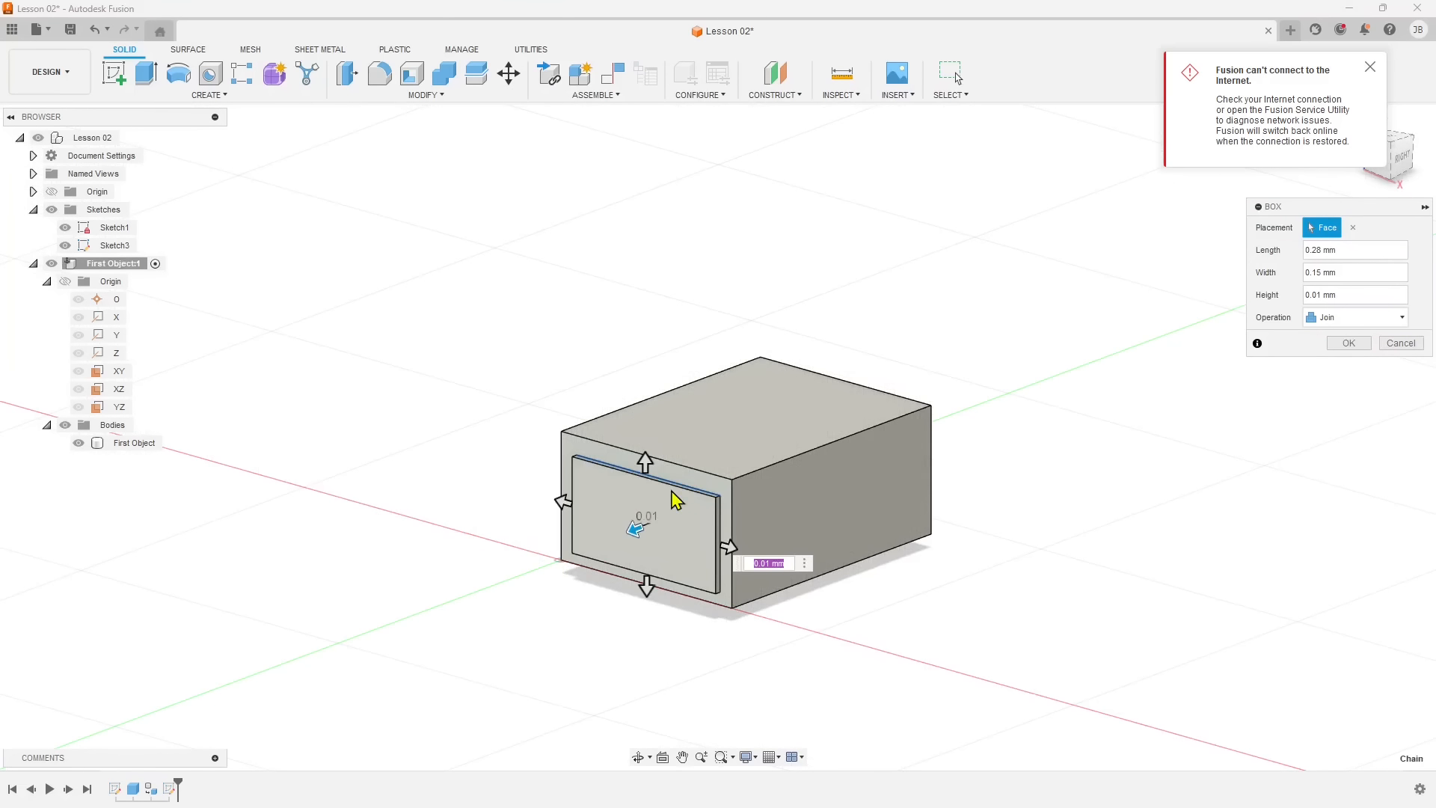
Cut the new box about 0.42 mm deep into the First Object body and set its length to 0.26 mm.
left_click(1369, 67)
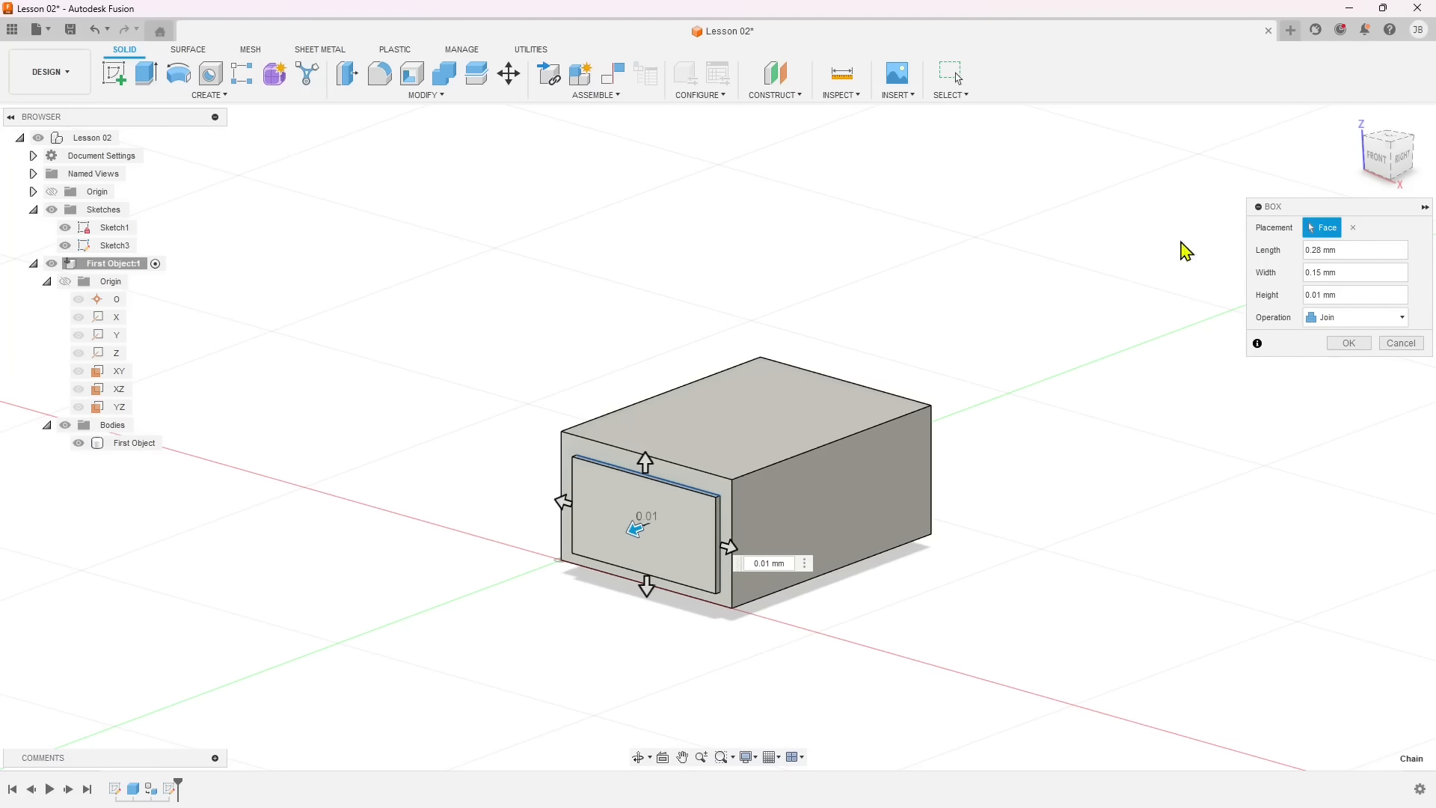
left_click_drag(632, 530, 837, 490)
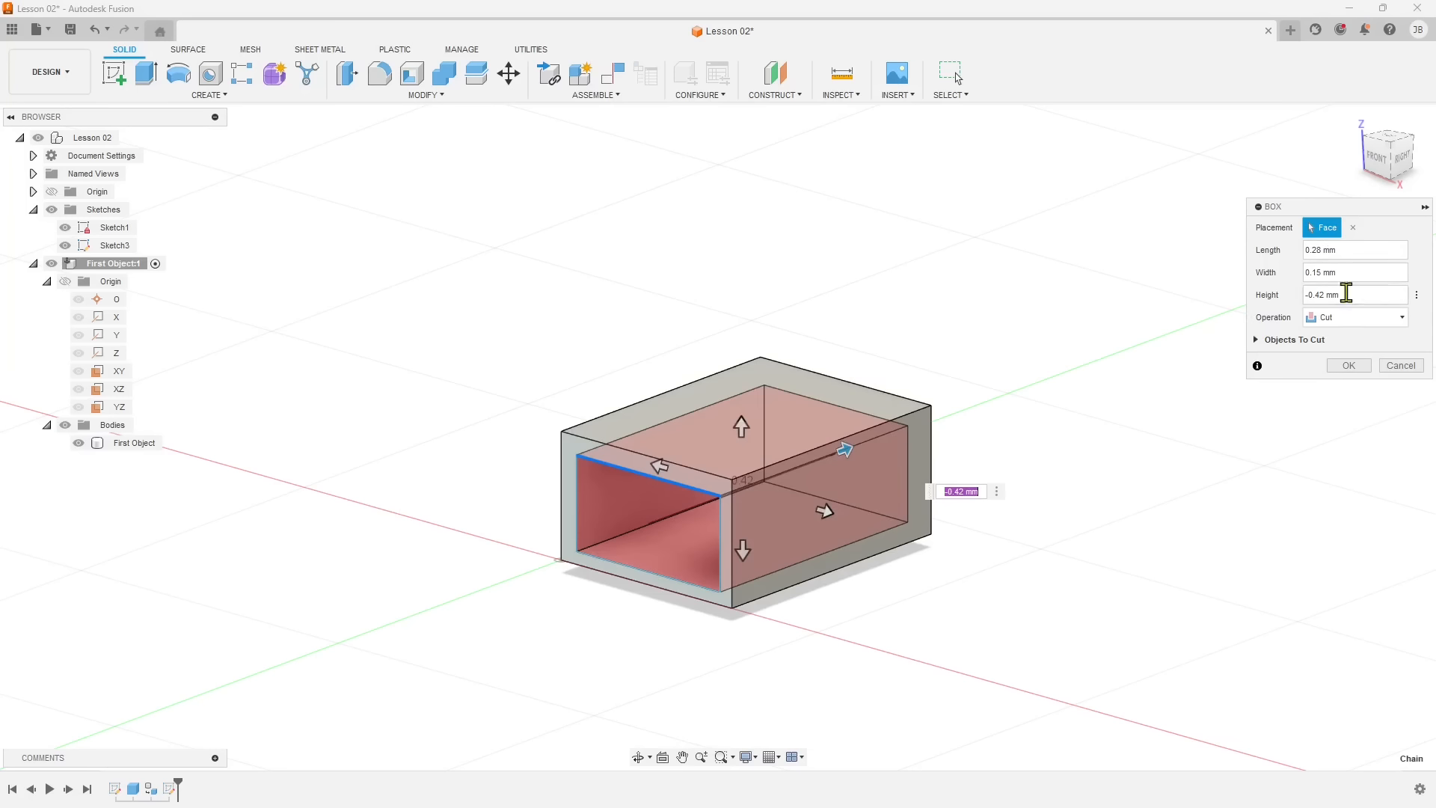
left_click(1322, 251)
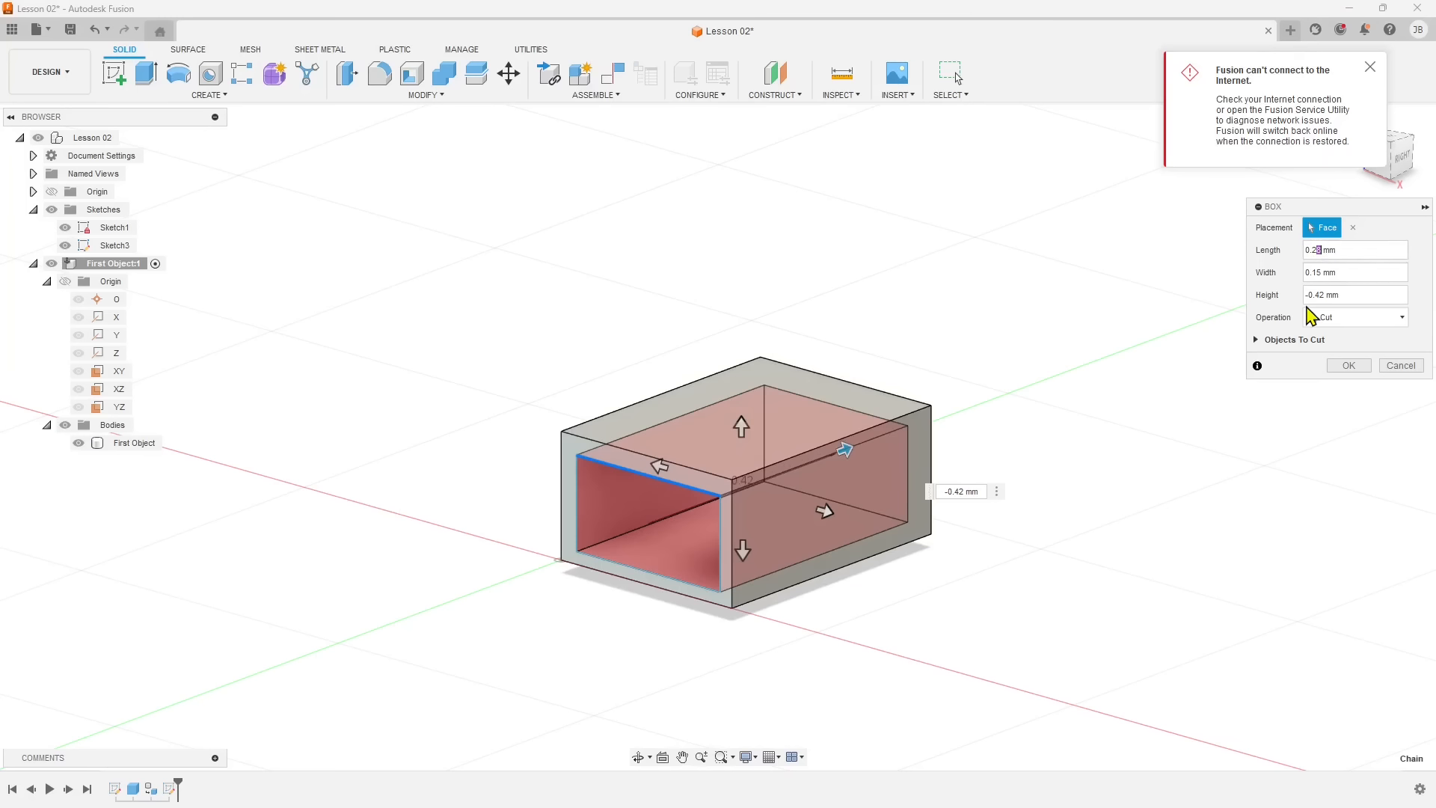
left_click(1345, 270)
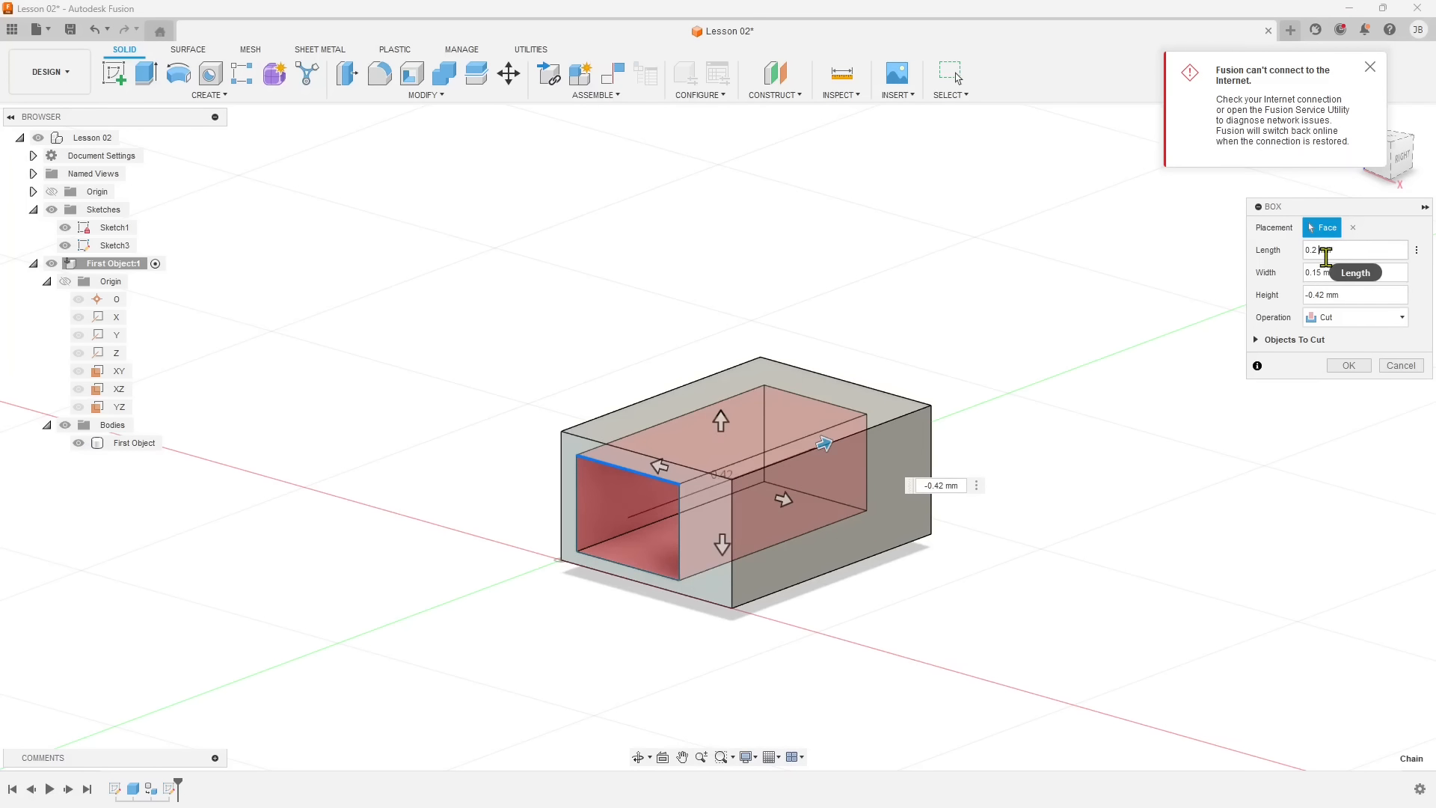
left_click(1321, 249)
type("6")
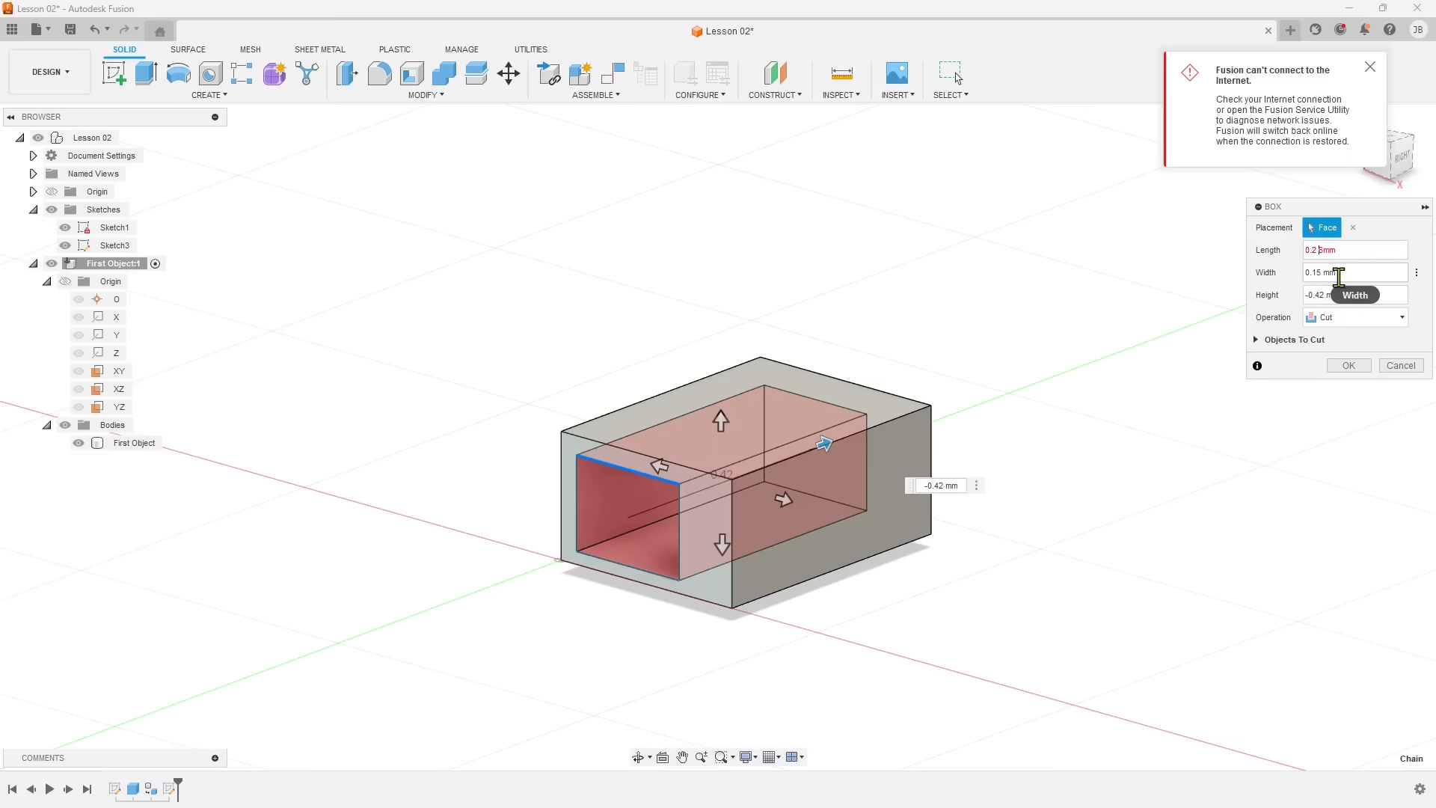
left_click(1349, 274)
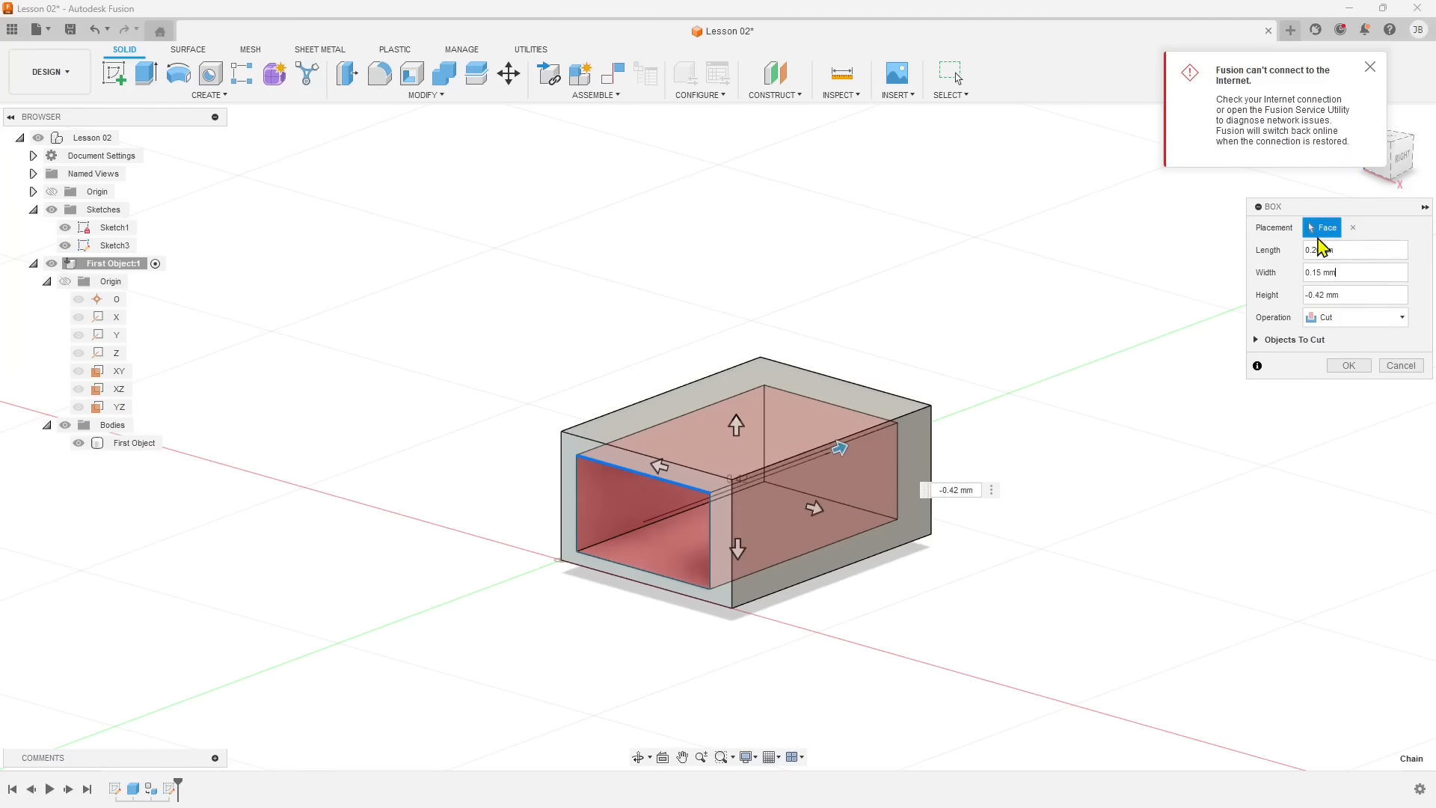
left_click(1350, 367)
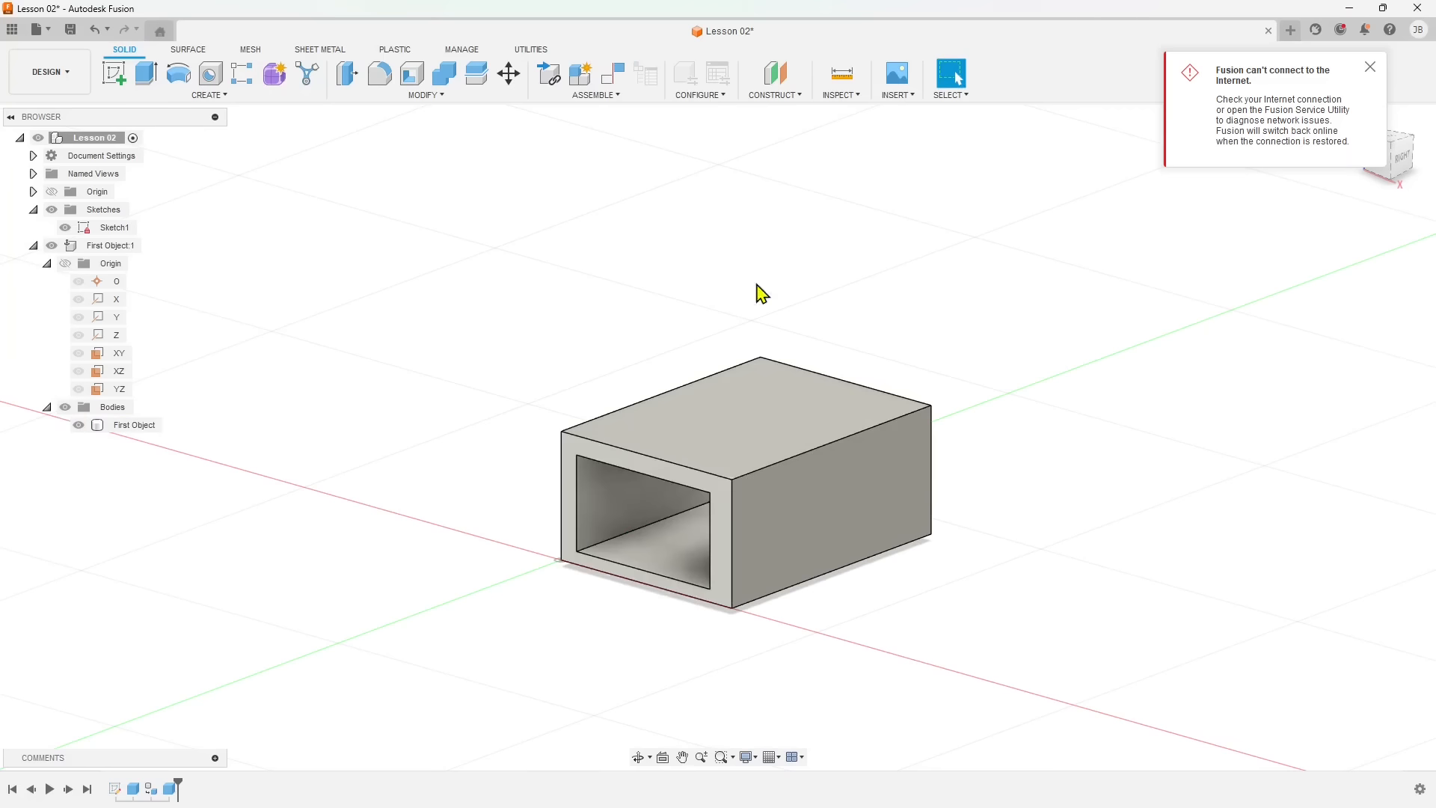
Highlight the First Object body, examine its hollowed opening up close and from another angle, and clear the selection.
left_click(140, 426)
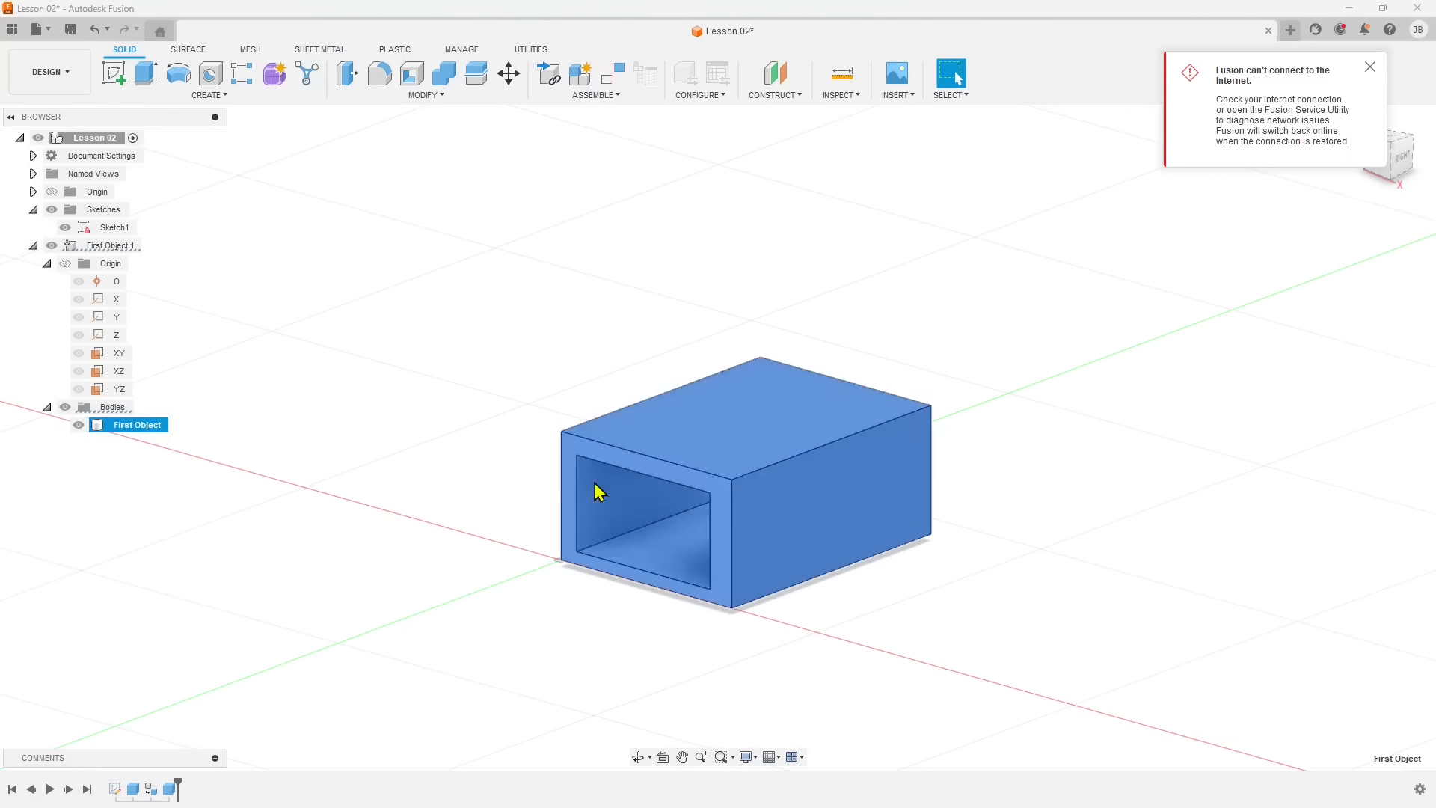
mouse_move(648, 545)
middle_mouse_down("shift")
mouse_move(666, 552)
mouse_move(651, 566)
middle_mouse_up("shift")
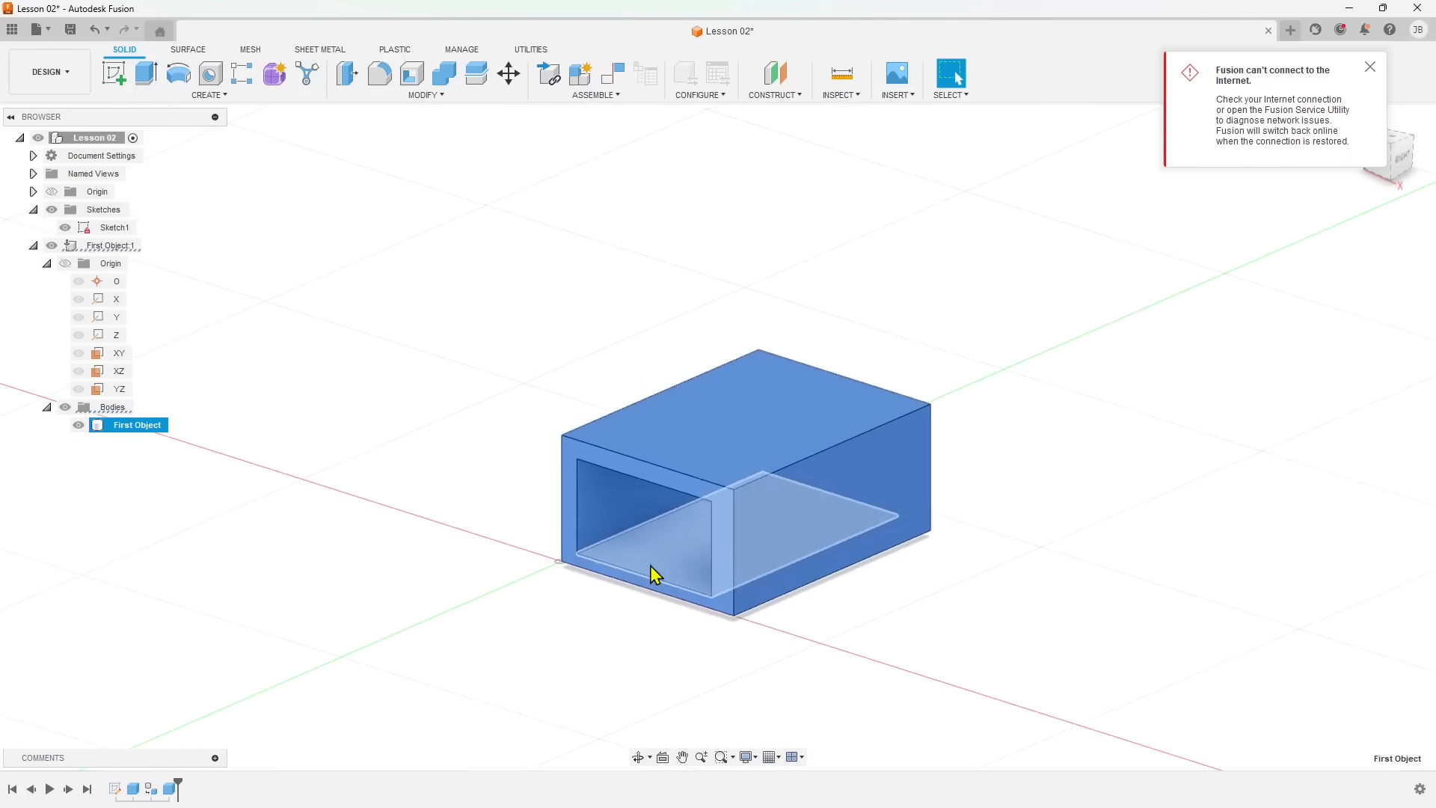
left_click(1370, 66)
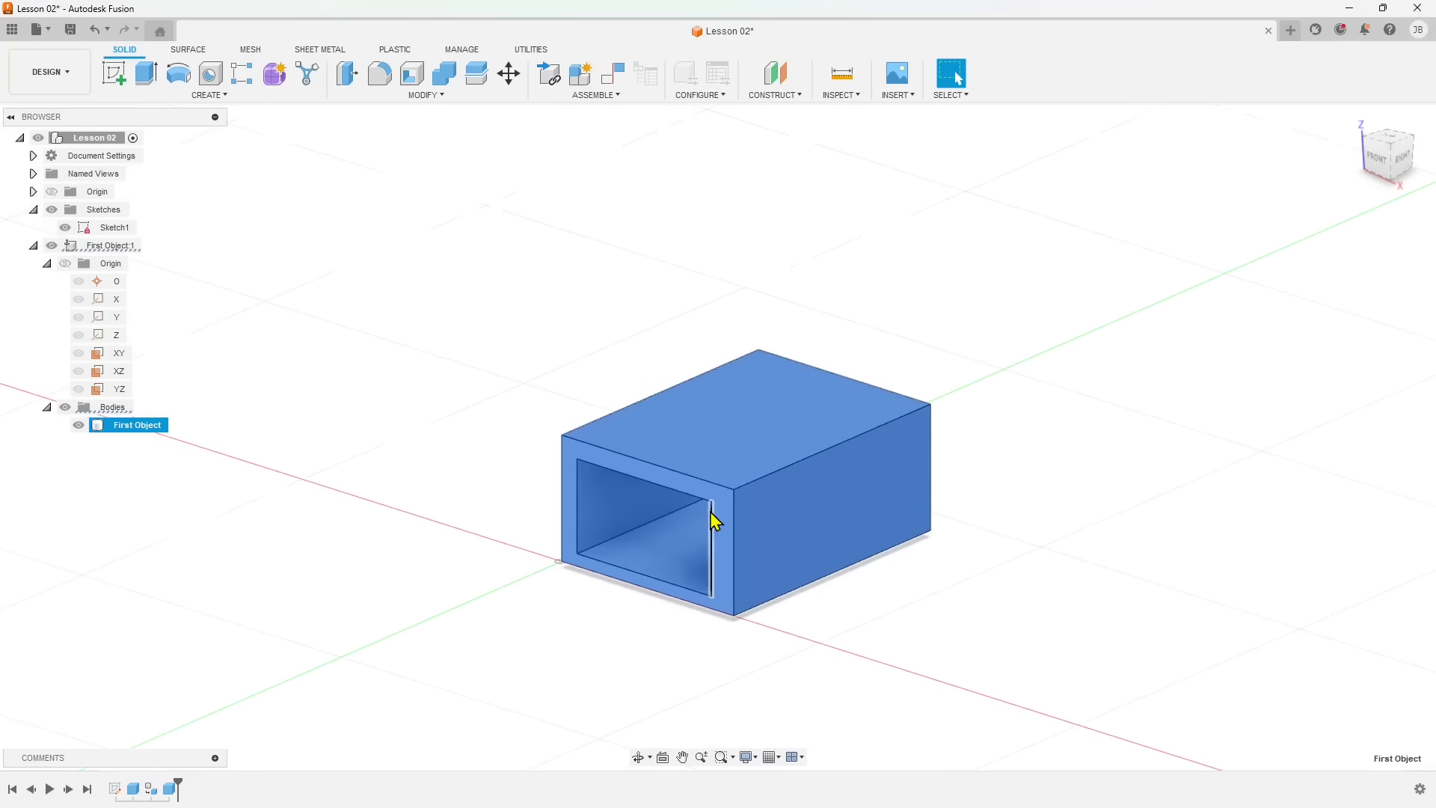
scroll(715, 521, "up", 5)
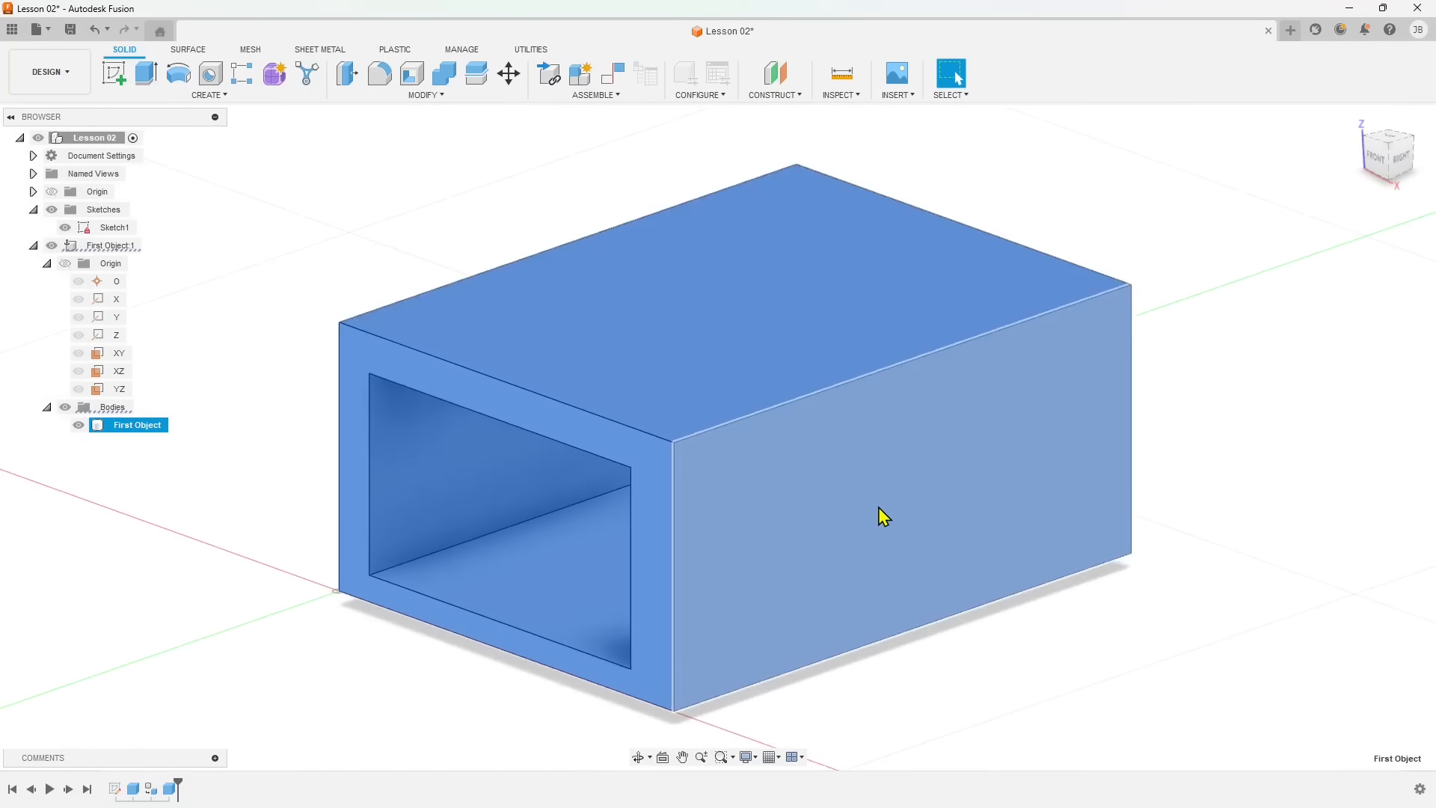
scroll(879, 507, "down", 3)
scroll(705, 327, "down", 2)
left_click(600, 264)
scroll(772, 476, "down", 3)
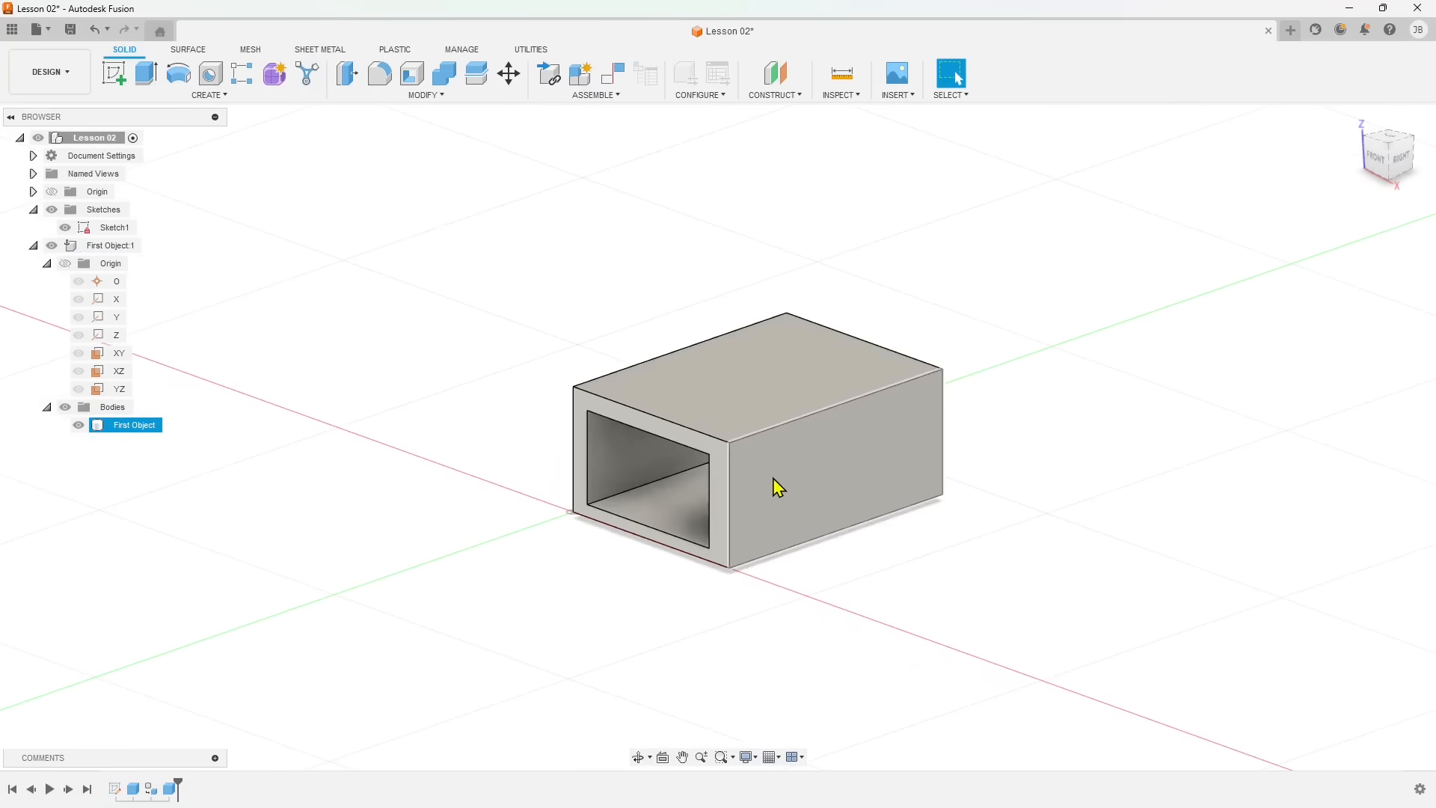
middle_click_drag(774, 478, 821, 485, "shift")
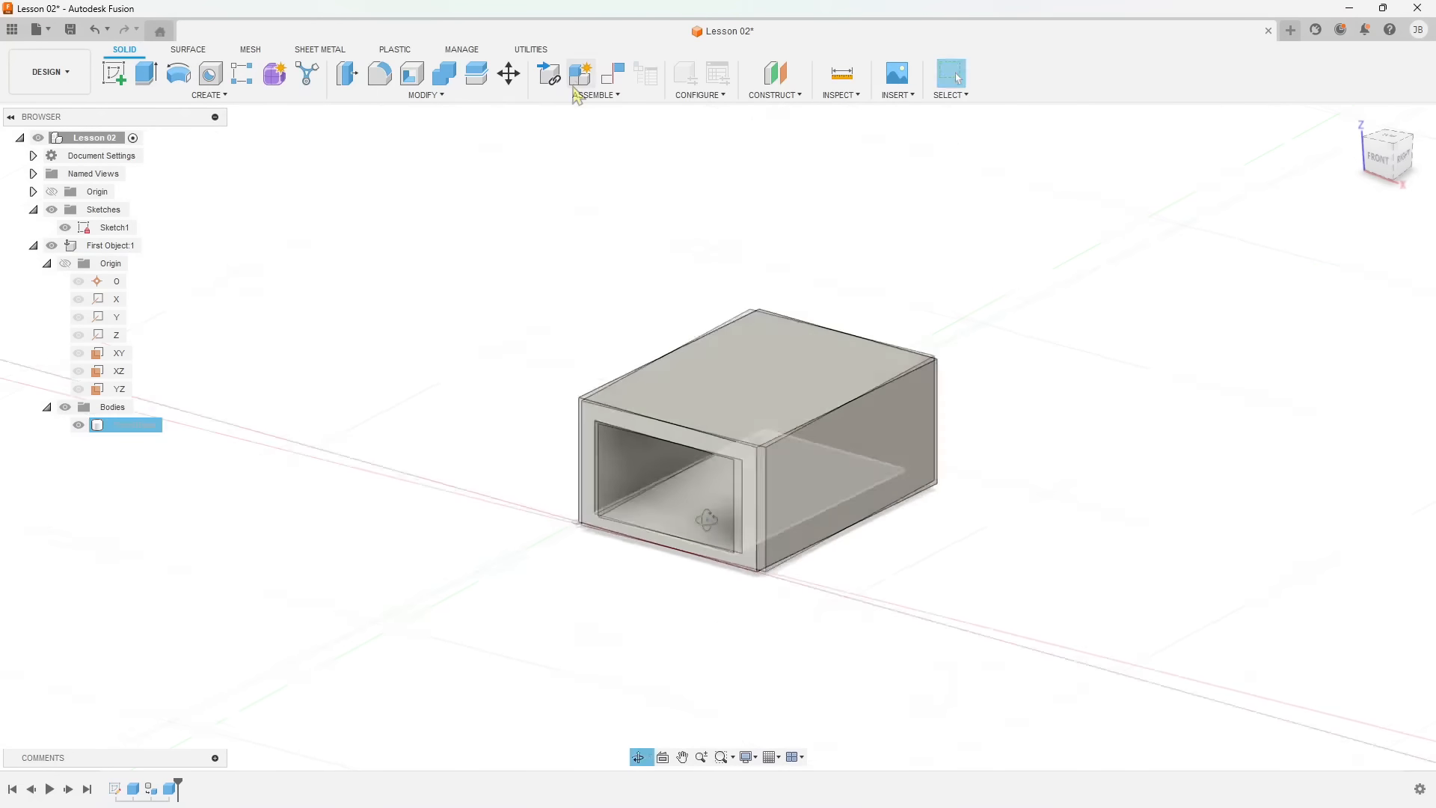
Save the Lesson 02 design and go to the Fusion home page.
left_click(71, 30)
left_click(159, 31)
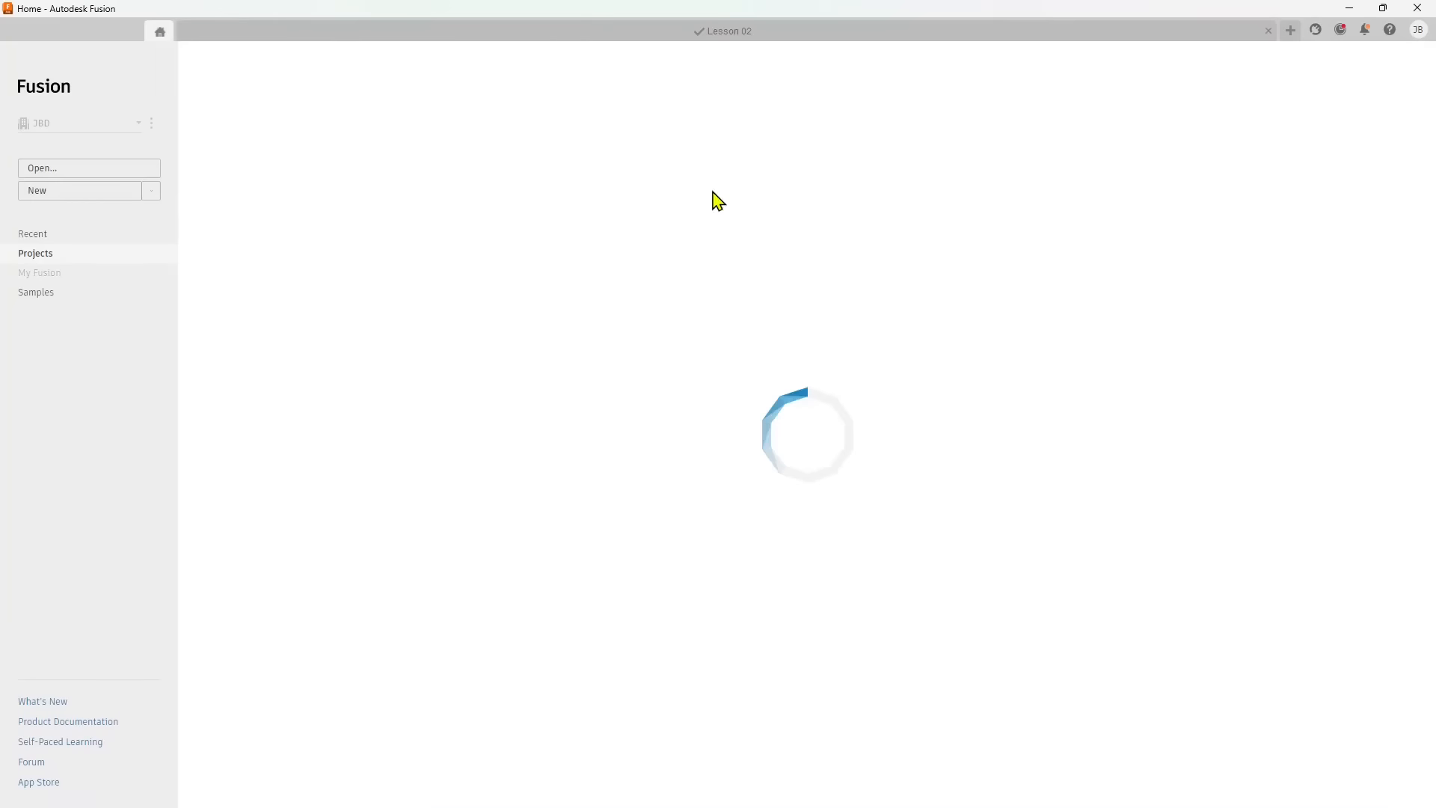